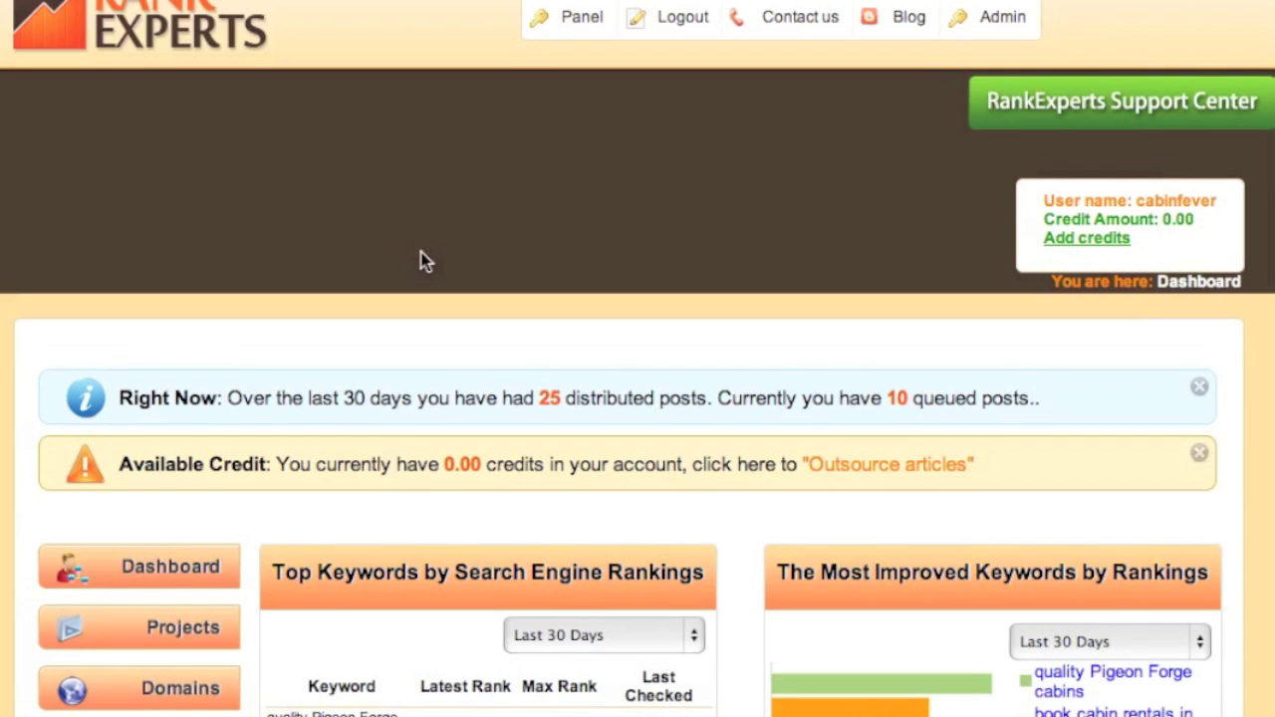
# Review the dashboard's top keywords, most improved keywords, page rank distribution and indexing rate charts
pyautogui.scroll(-2, 431, 289)
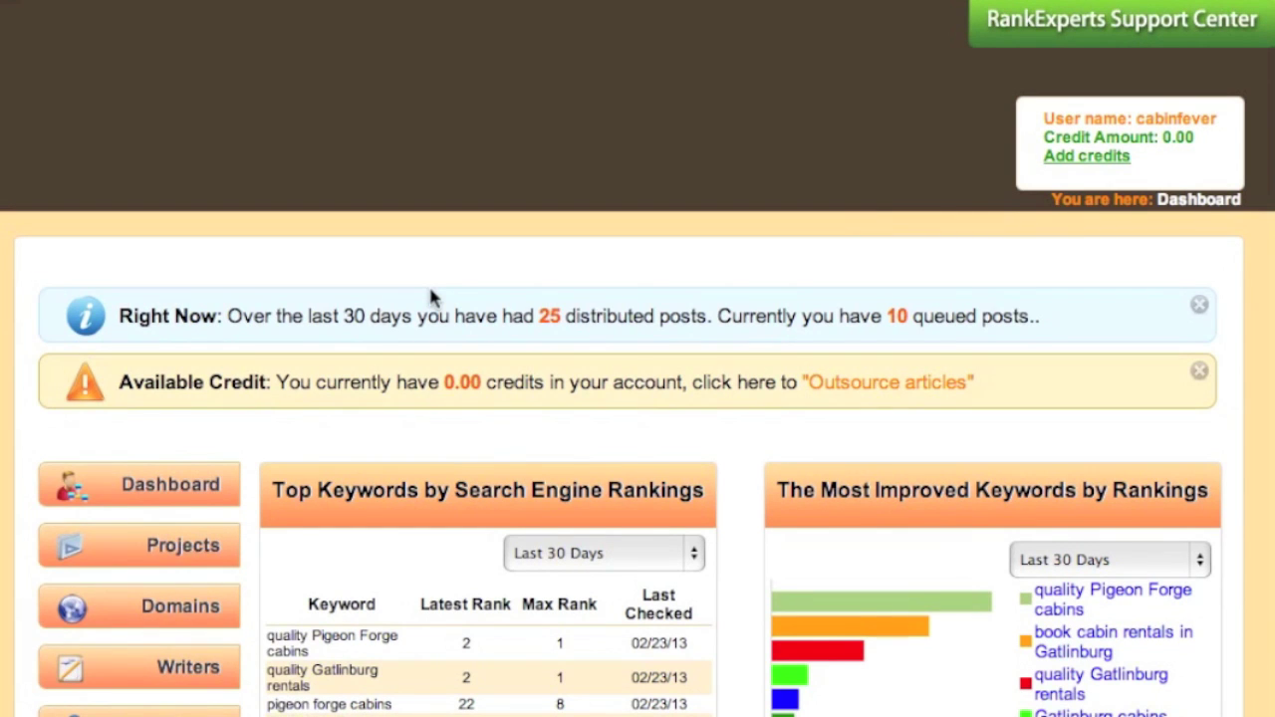
pyautogui.scroll(-8, 430, 294)
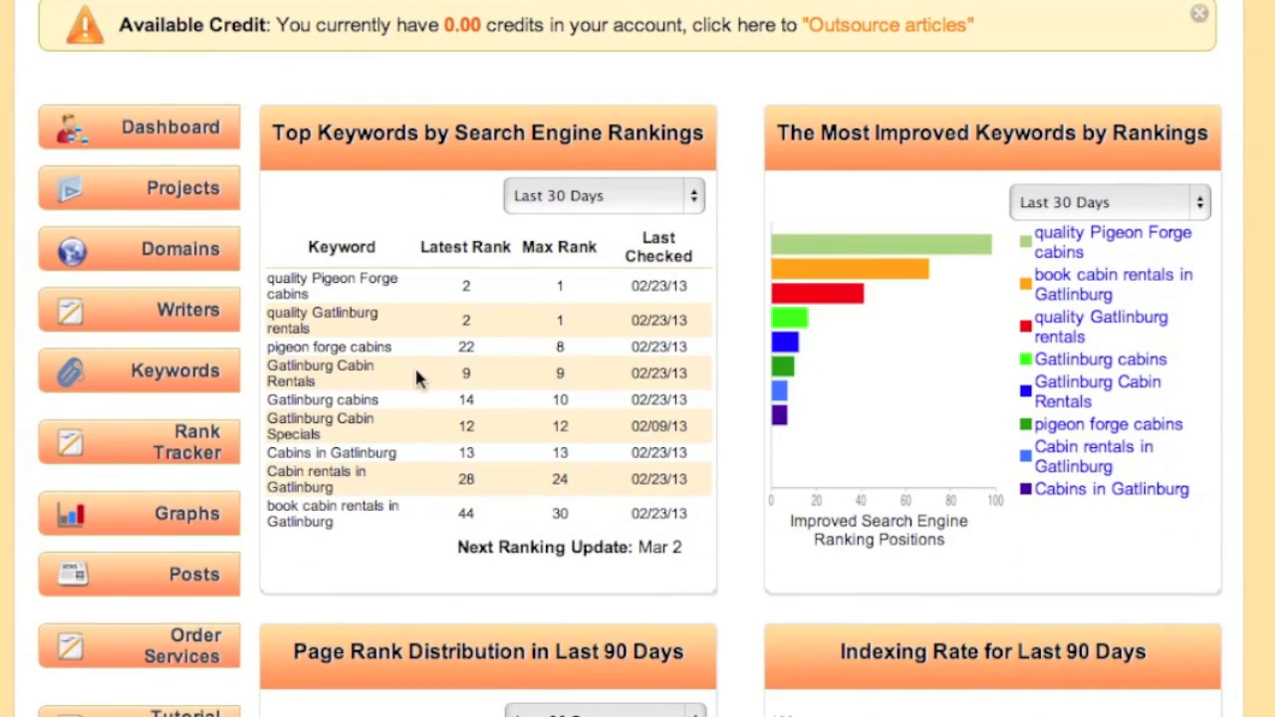
pyautogui.scroll(-1, 417, 377)
pyautogui.scroll(-3, 414, 369)
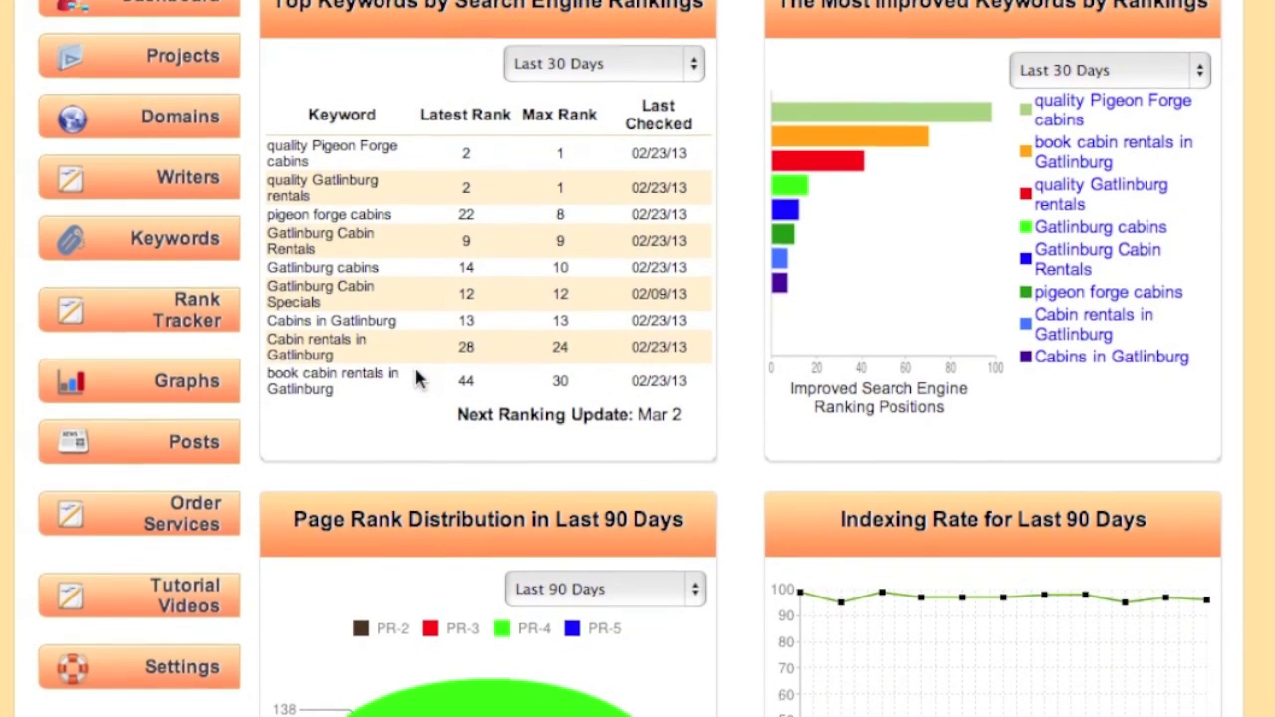
pyautogui.scroll(3, 655, 402)
pyautogui.scroll(-2, 654, 402)
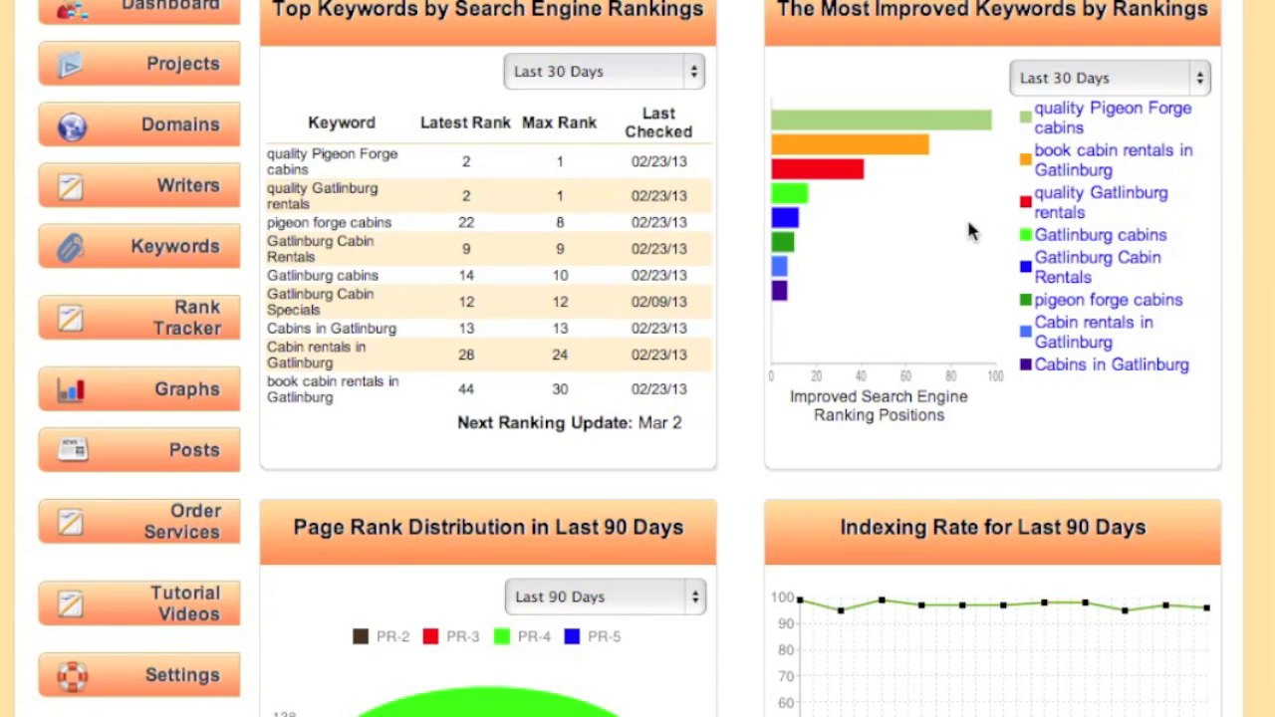
pyautogui.scroll(-3, 972, 232)
pyautogui.scroll(-5, 982, 343)
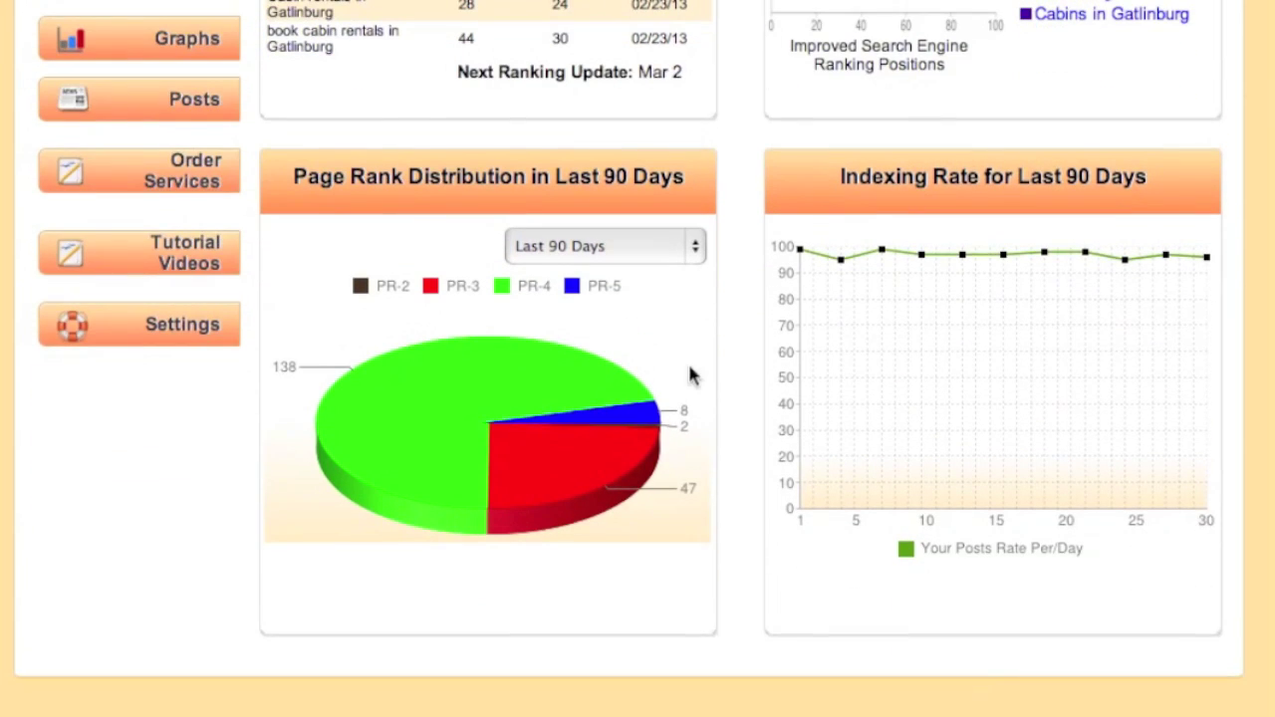
pyautogui.scroll(10, 692, 376)
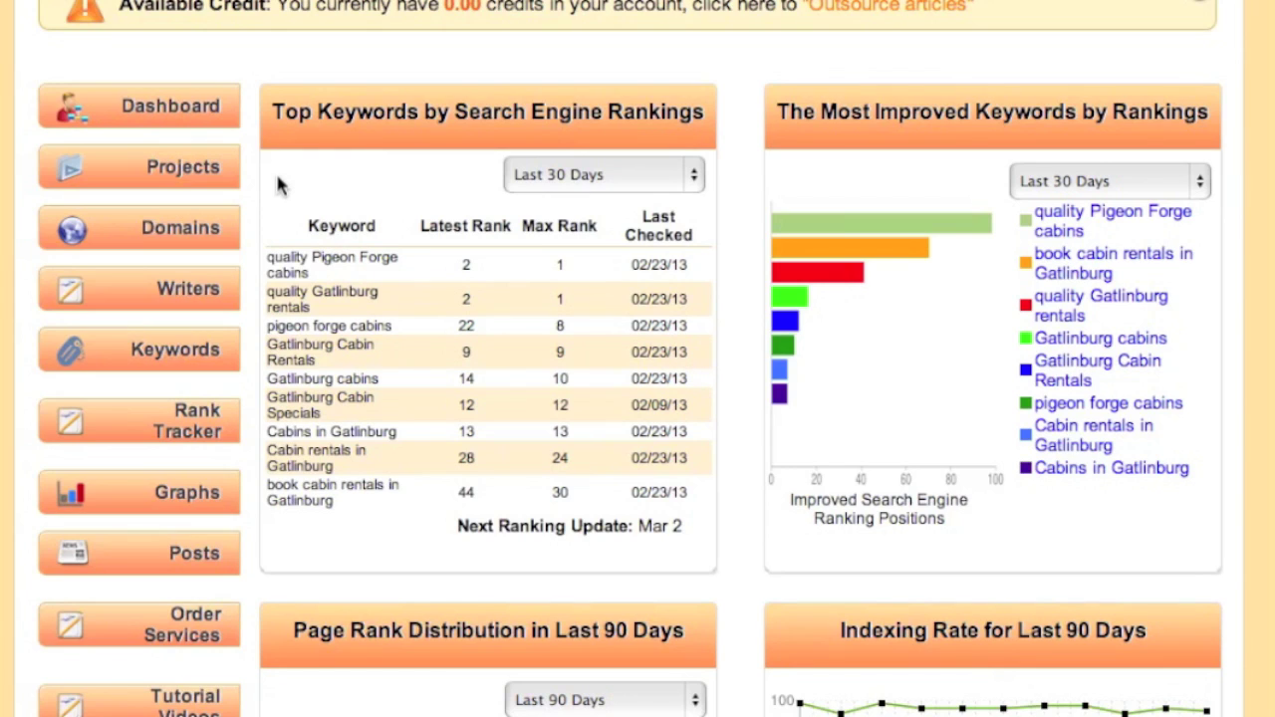
# Start a new project and give it the title "Florida Vacation"
pyautogui.click(194, 172)
pyautogui.click(217, 261)
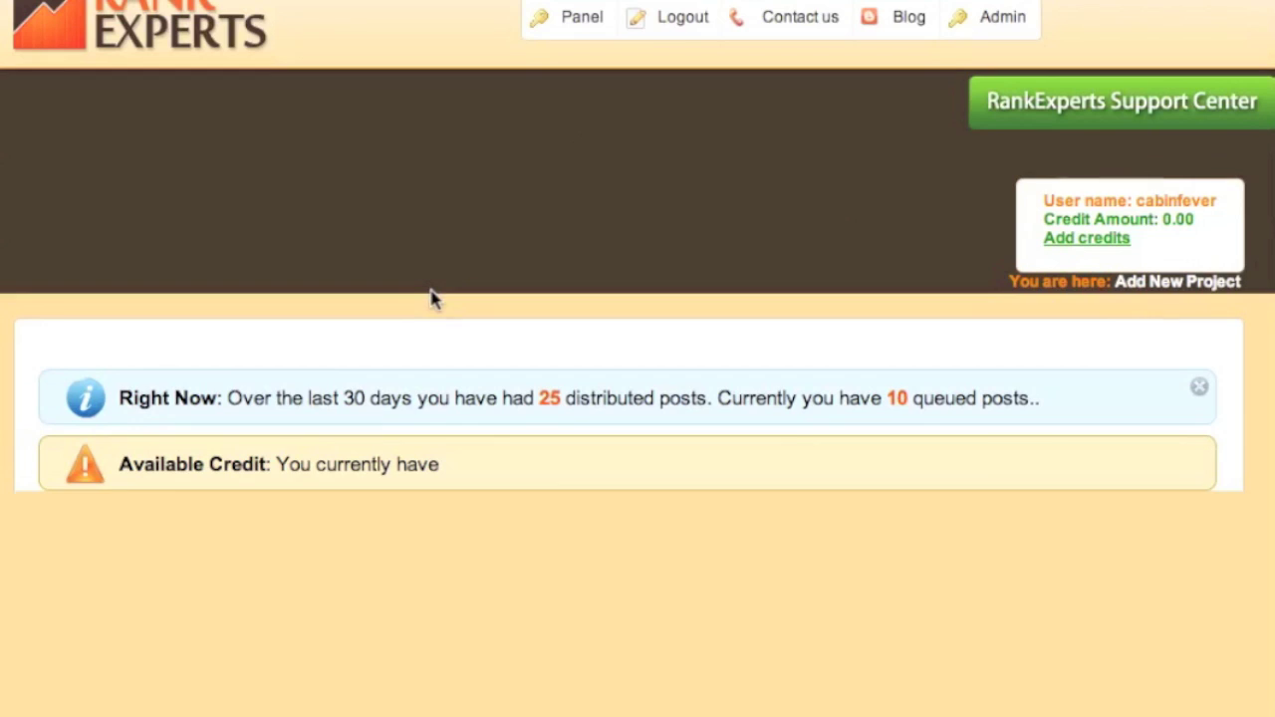
pyautogui.scroll(-6, 490, 334)
pyautogui.click(464, 217)
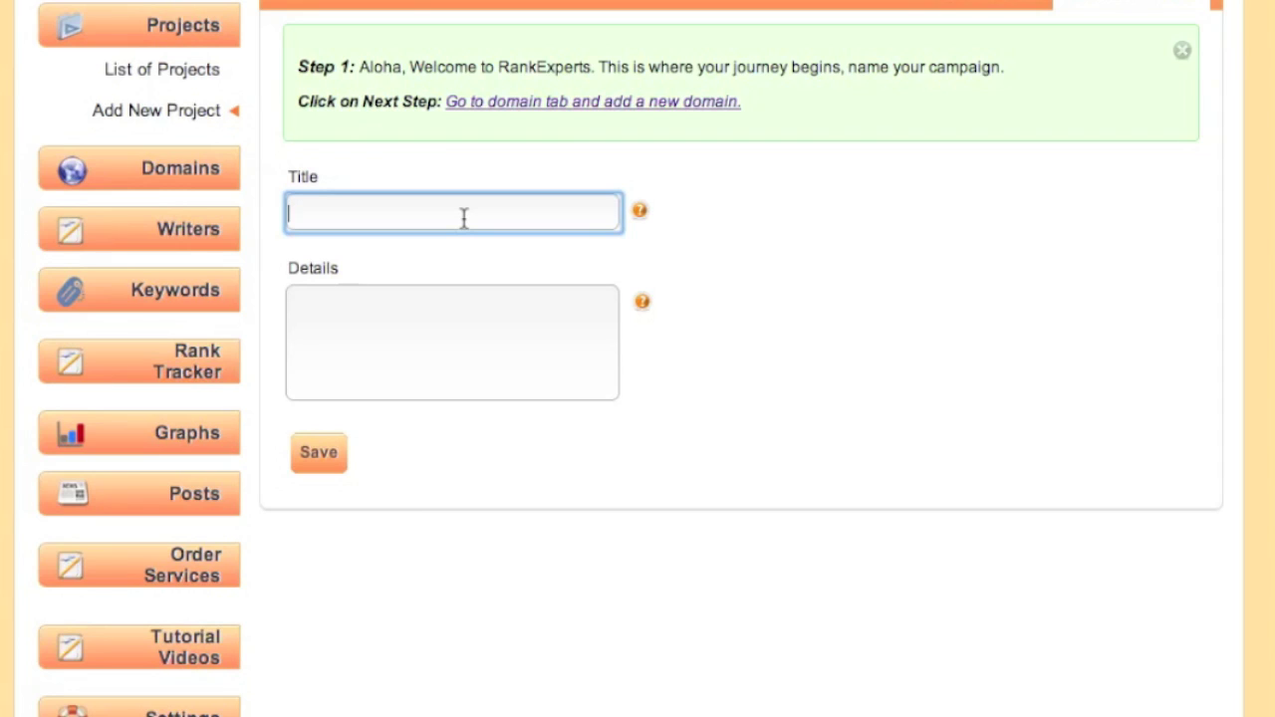
pyautogui.write('Flori')
pyautogui.press('BackSpace')
pyautogui.press('BackSpace')
pyautogui.press('BackSpace')
pyautogui.press('BackSpace')
pyautogui.write('lorida Vacation')
# Enter "Affordable vacations." as the project details and save the project
pyautogui.press('Tab')
pyautogui.write('Affro')
pyautogui.press('BackSpace')
pyautogui.press('BackSpace')
pyautogui.write('ordable vacation')
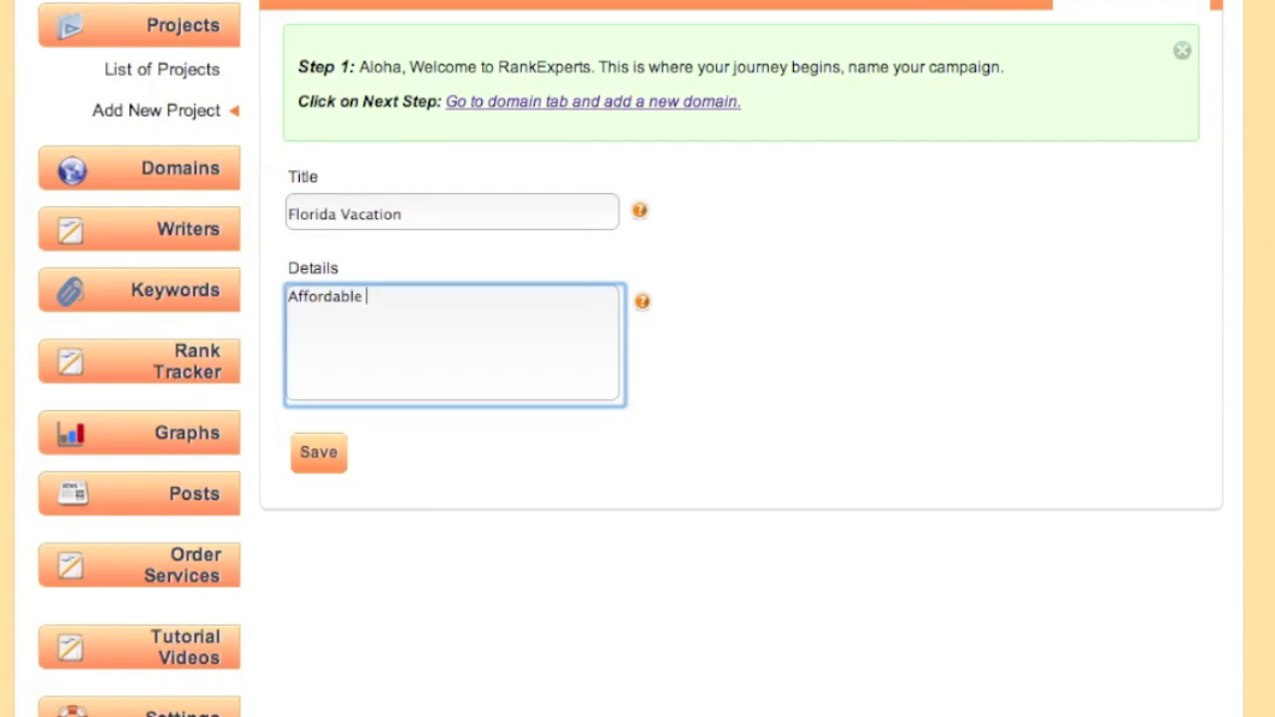
pyautogui.write('s.')
pyautogui.click(335, 470)
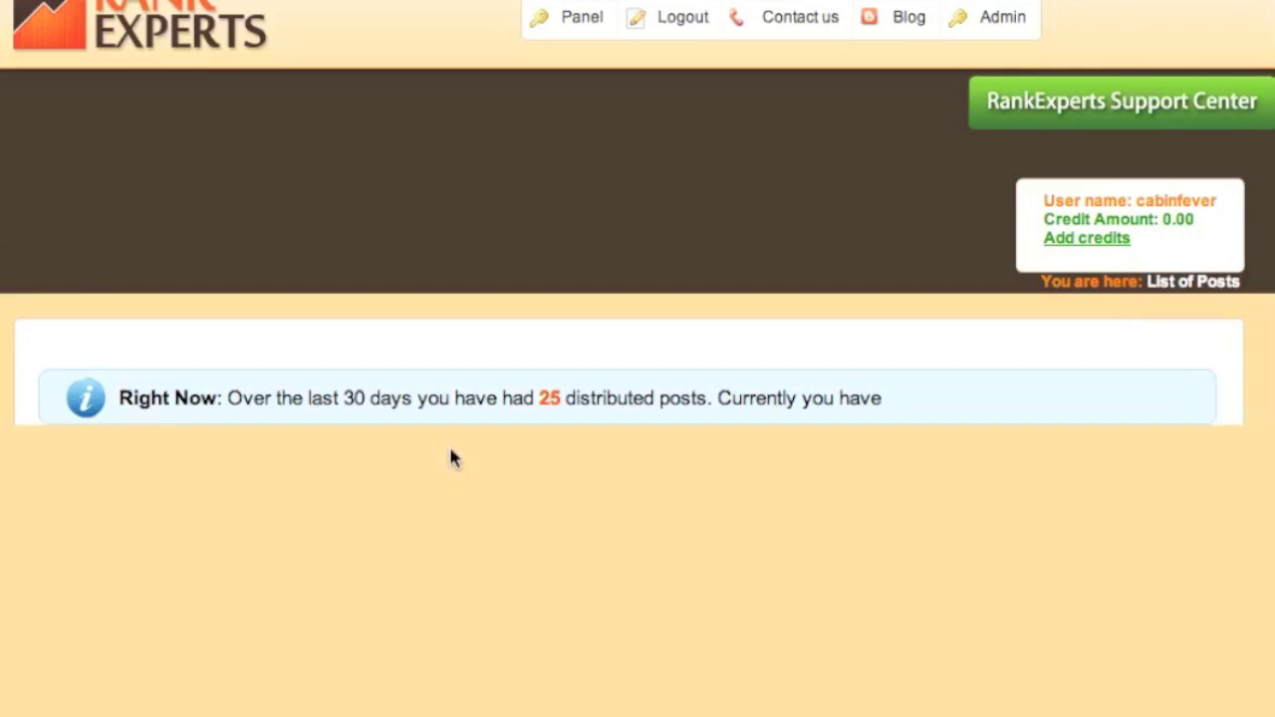
# Start adding a new domain and name it "Affordable Vacation"
pyautogui.scroll(-5, 959, 526)
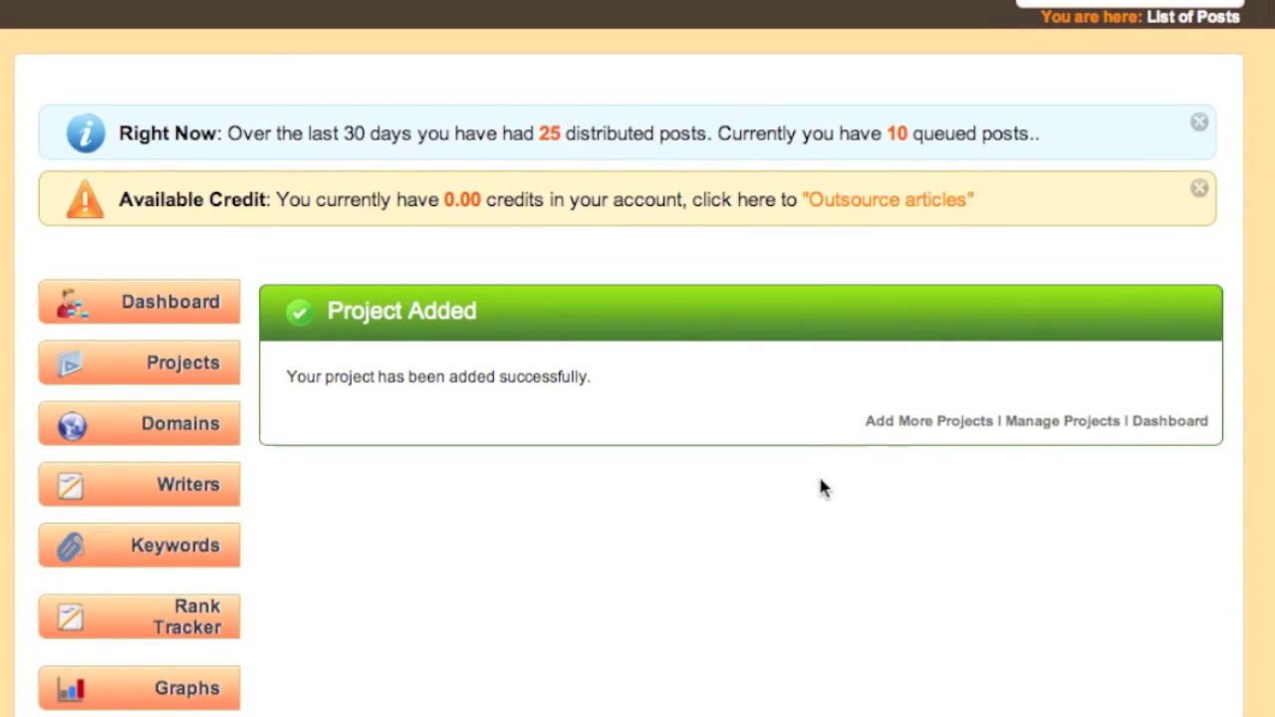
pyautogui.scroll(-3, 820, 486)
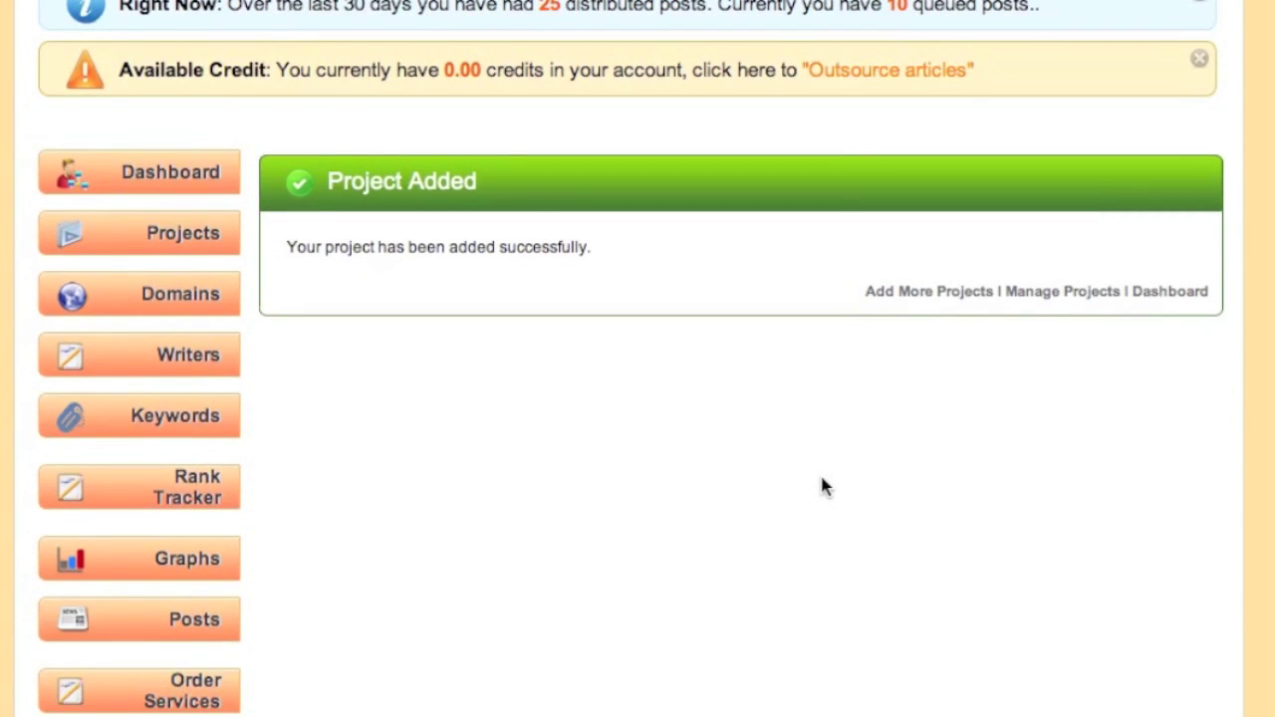
pyautogui.click(200, 295)
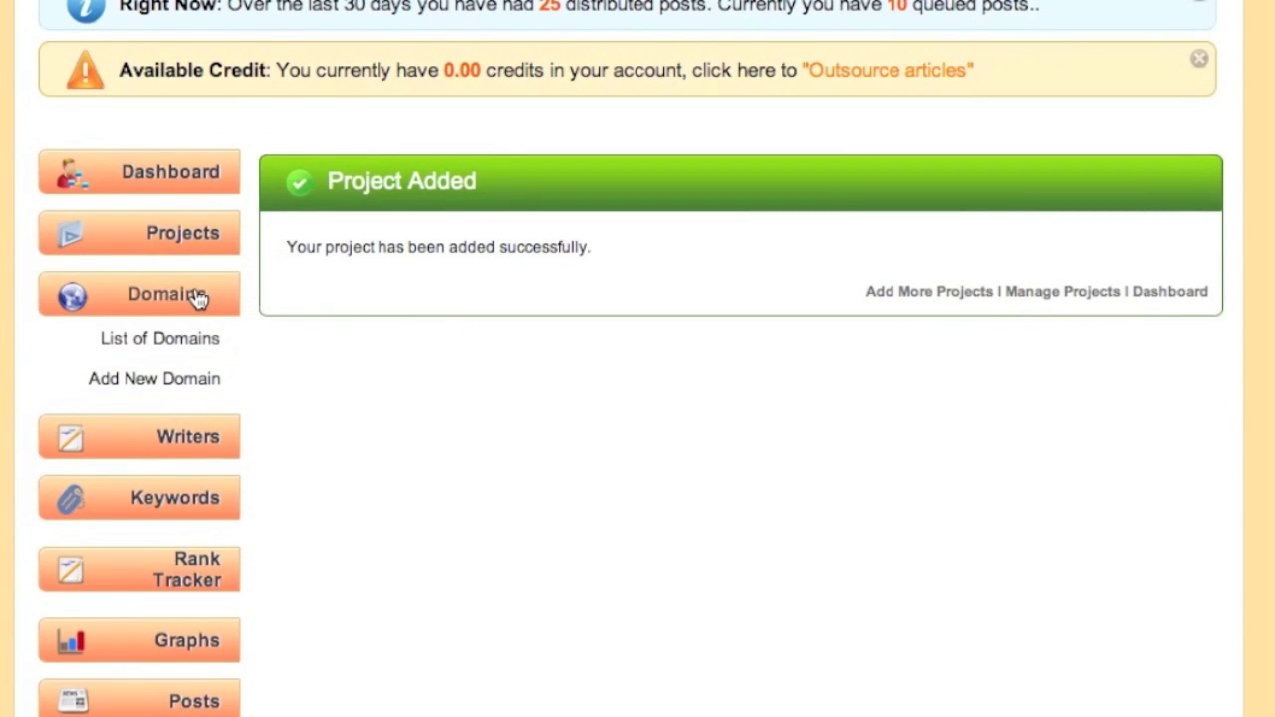
pyautogui.click(204, 382)
pyautogui.scroll(-4, 391, 452)
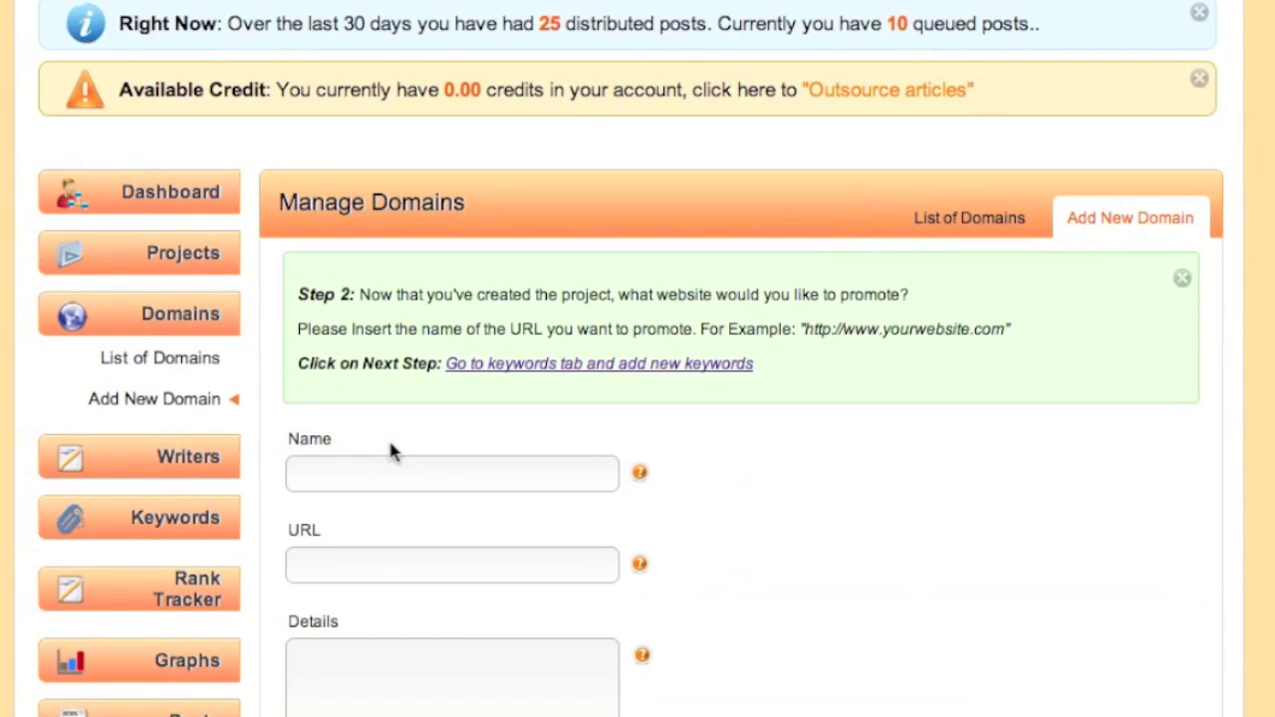
pyautogui.click(399, 473)
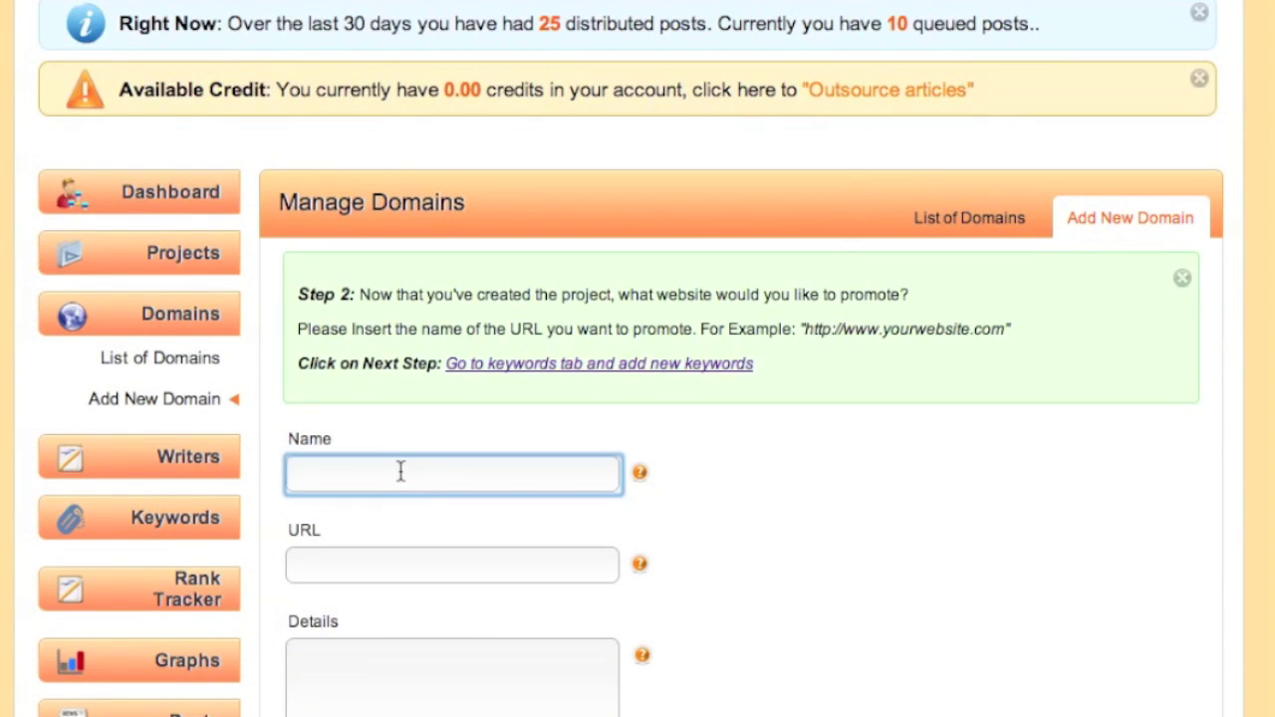
pyautogui.write('c')
pyautogui.press('BackSpace')
pyautogui.write('Affordable Vacation')
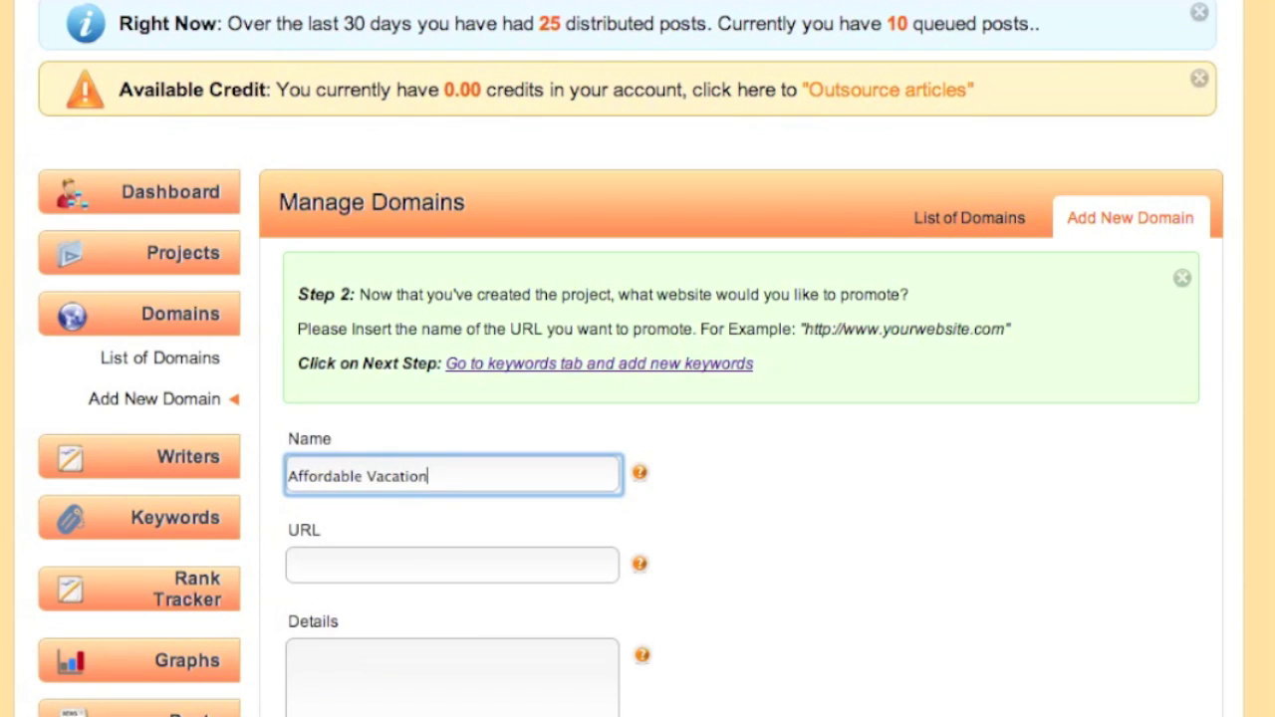
pyautogui.click(408, 561)
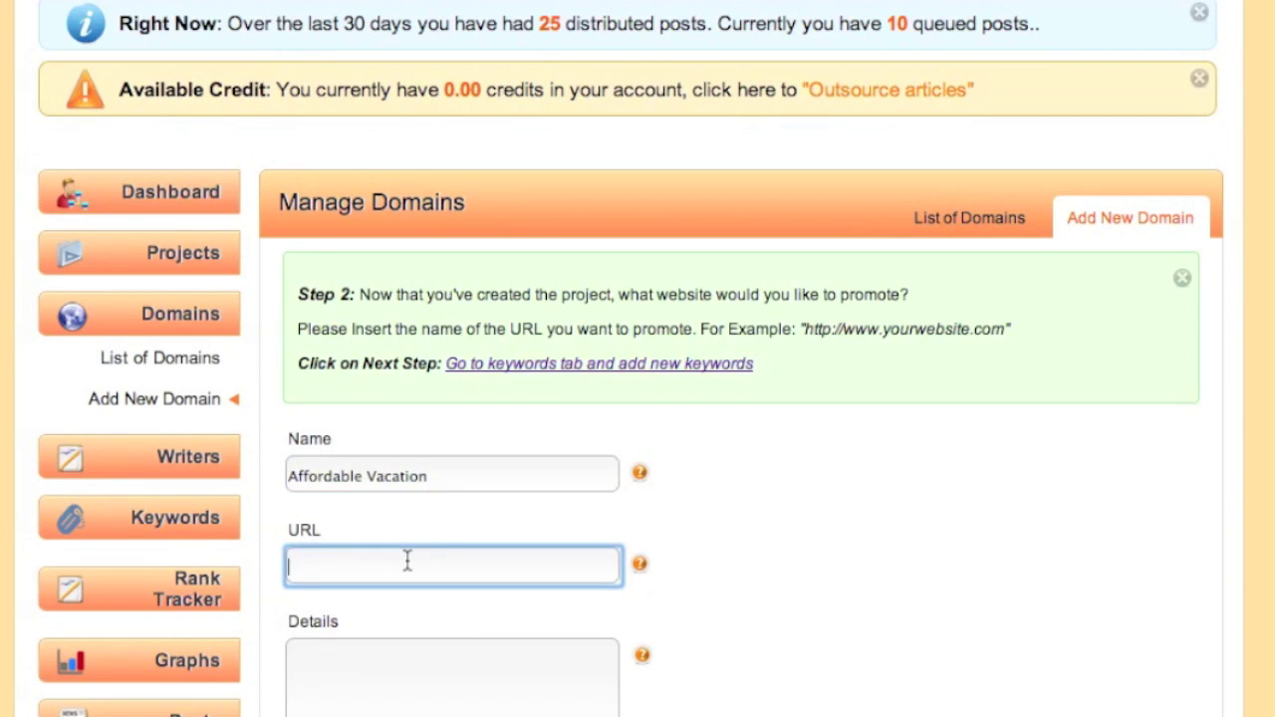
pyautogui.write('http://www.')
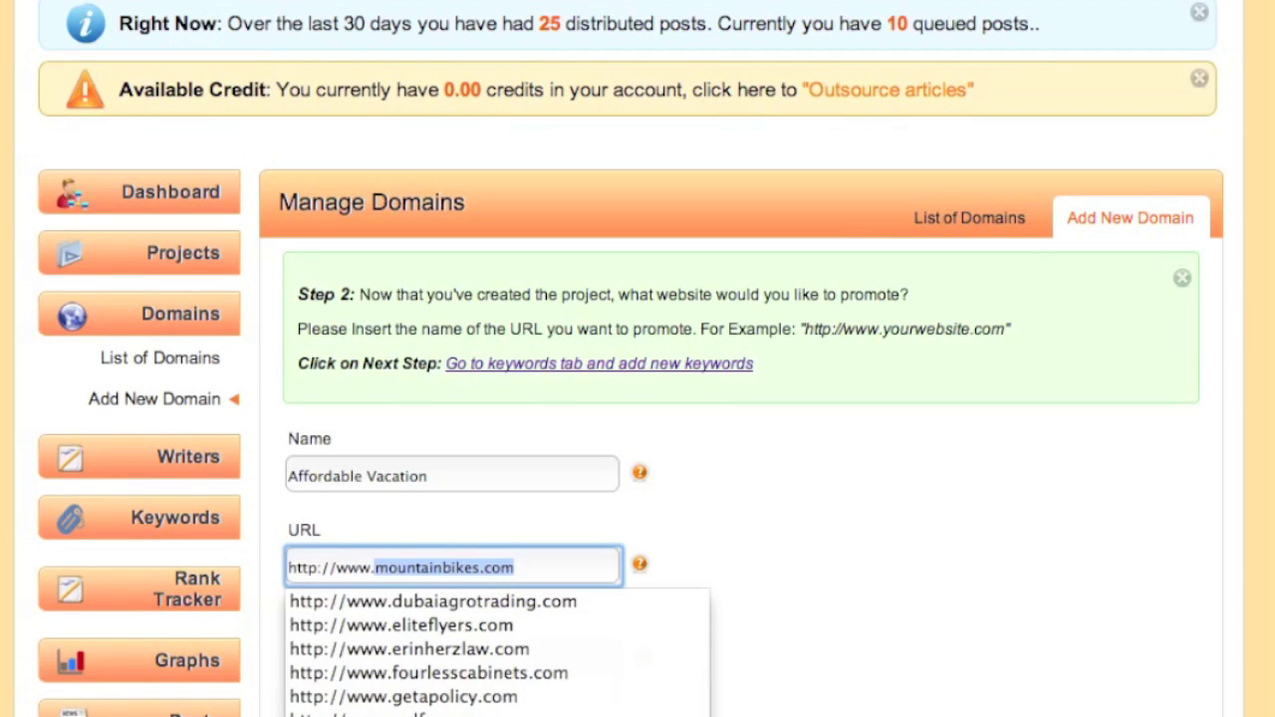
pyautogui.write('flord')
pyautogui.press('BackSpace')
pyautogui.write('idavacation')
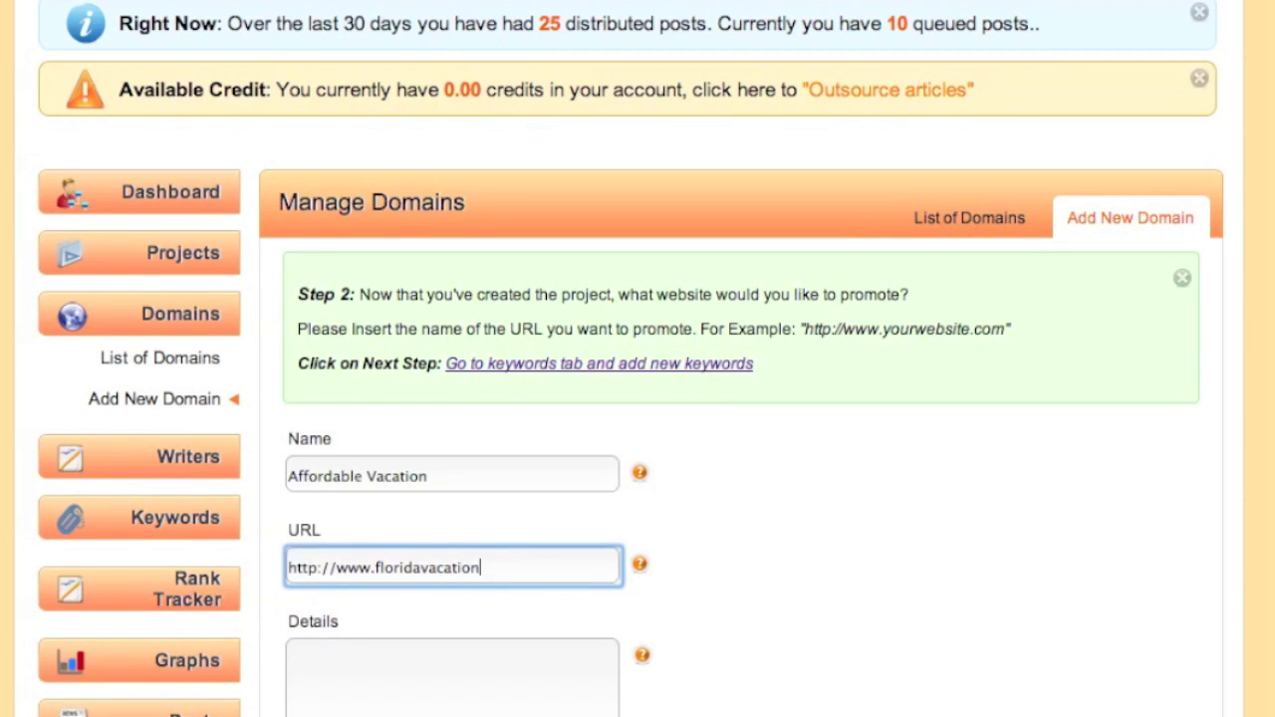
pyautogui.write('.com')
# Enter "Book a vacation" as the new domain's details
pyautogui.click(490, 653)
pyautogui.write('C')
pyautogui.press('BackSpace')
pyautogui.write('Book a v')
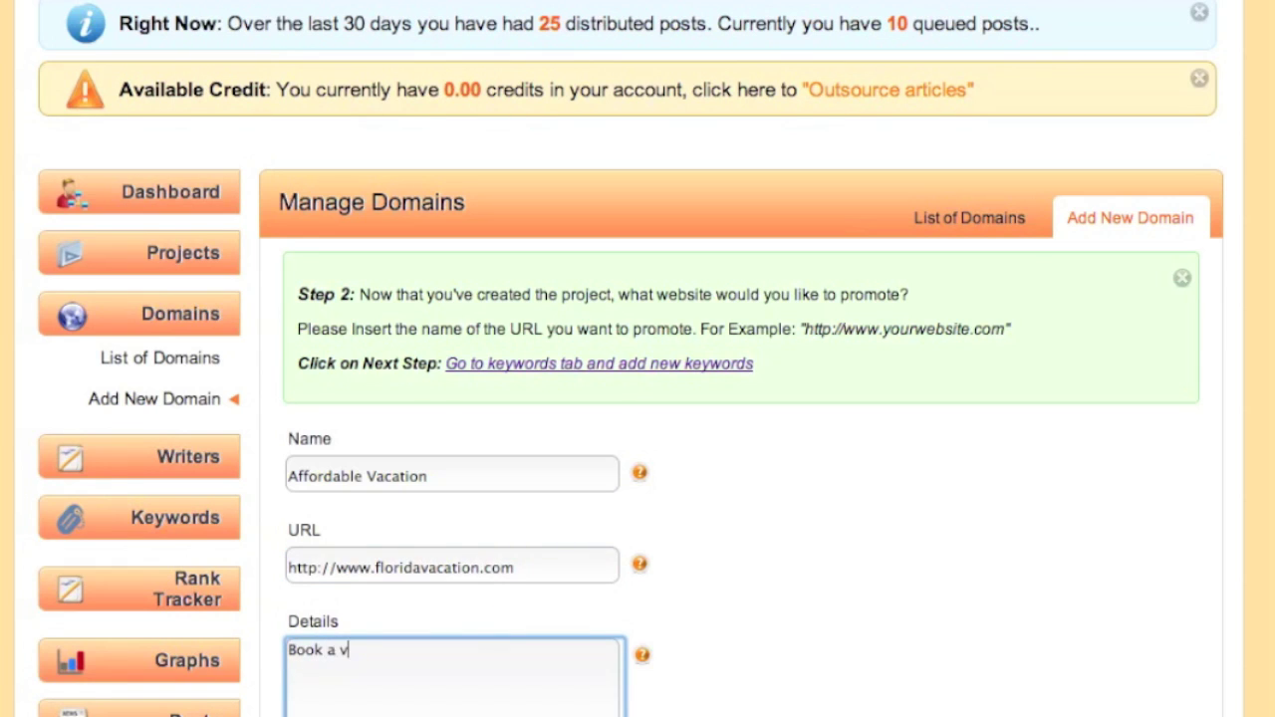
pyautogui.write('acation')
# Assign the domain to the Florida Vacation project, category Tier 2 premium network and sub category Page rank 3+, and save it
pyautogui.scroll(-5, 455, 692)
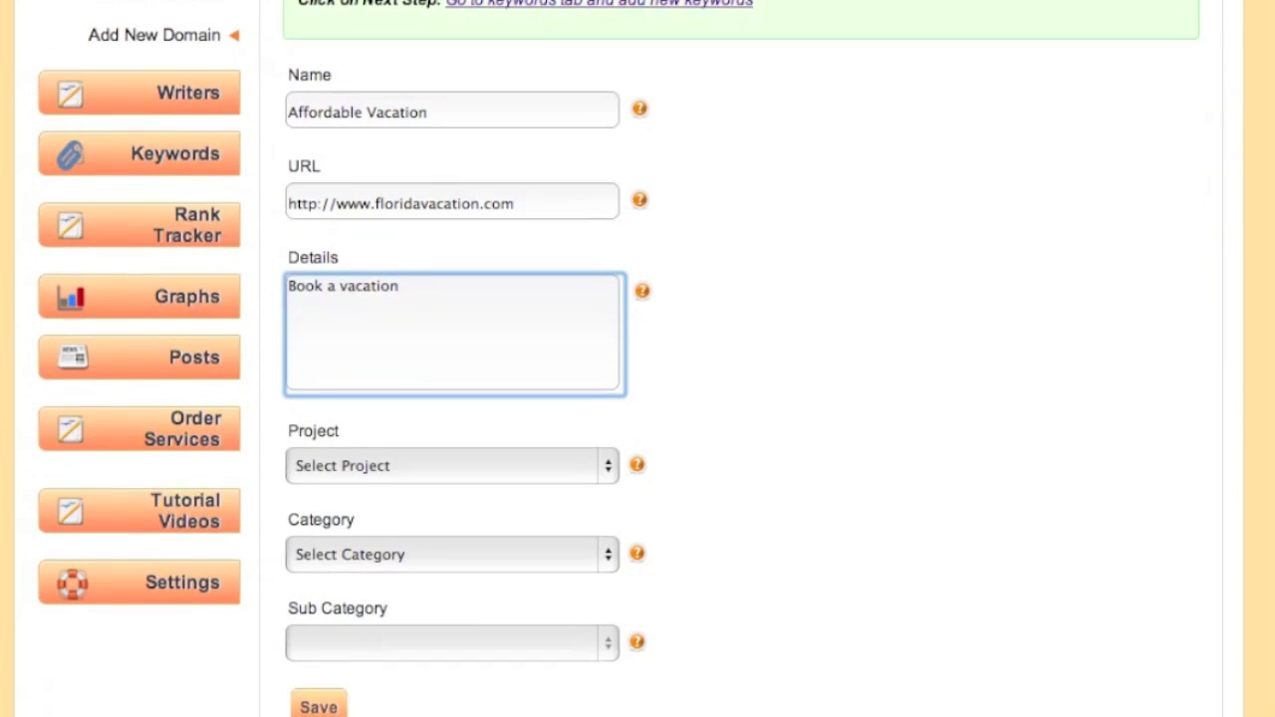
pyautogui.click(482, 472)
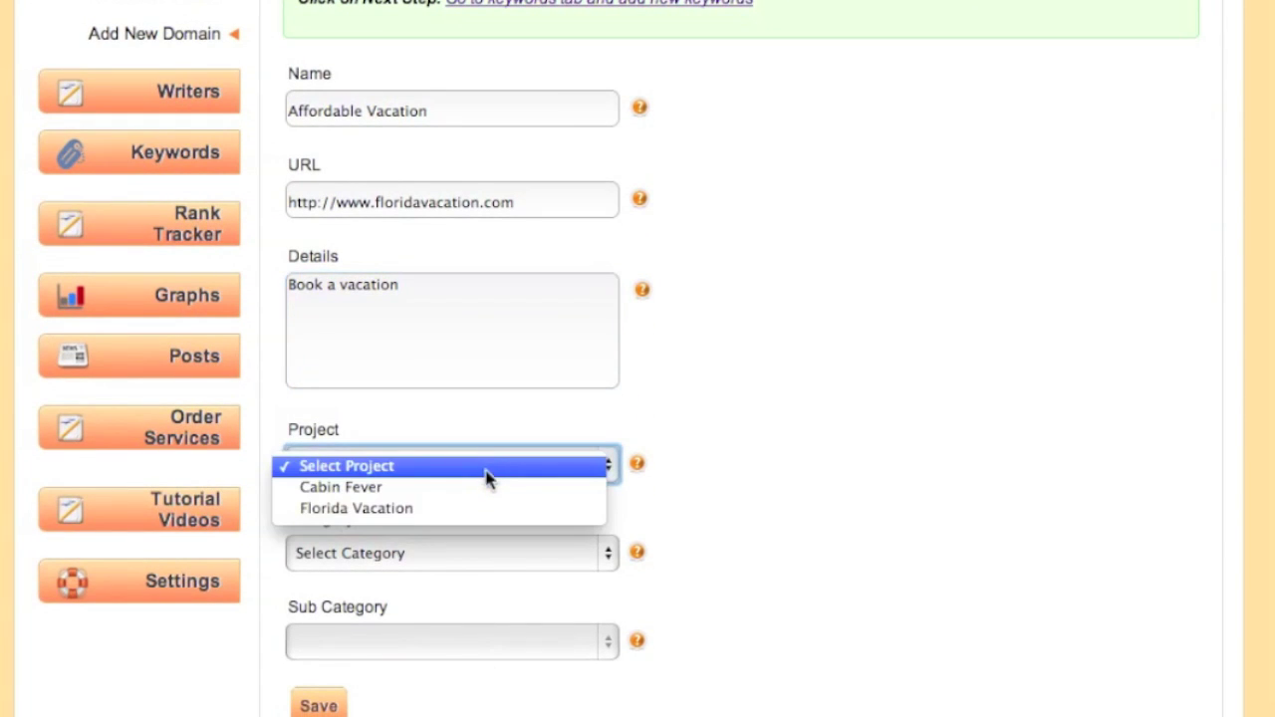
pyautogui.click(489, 509)
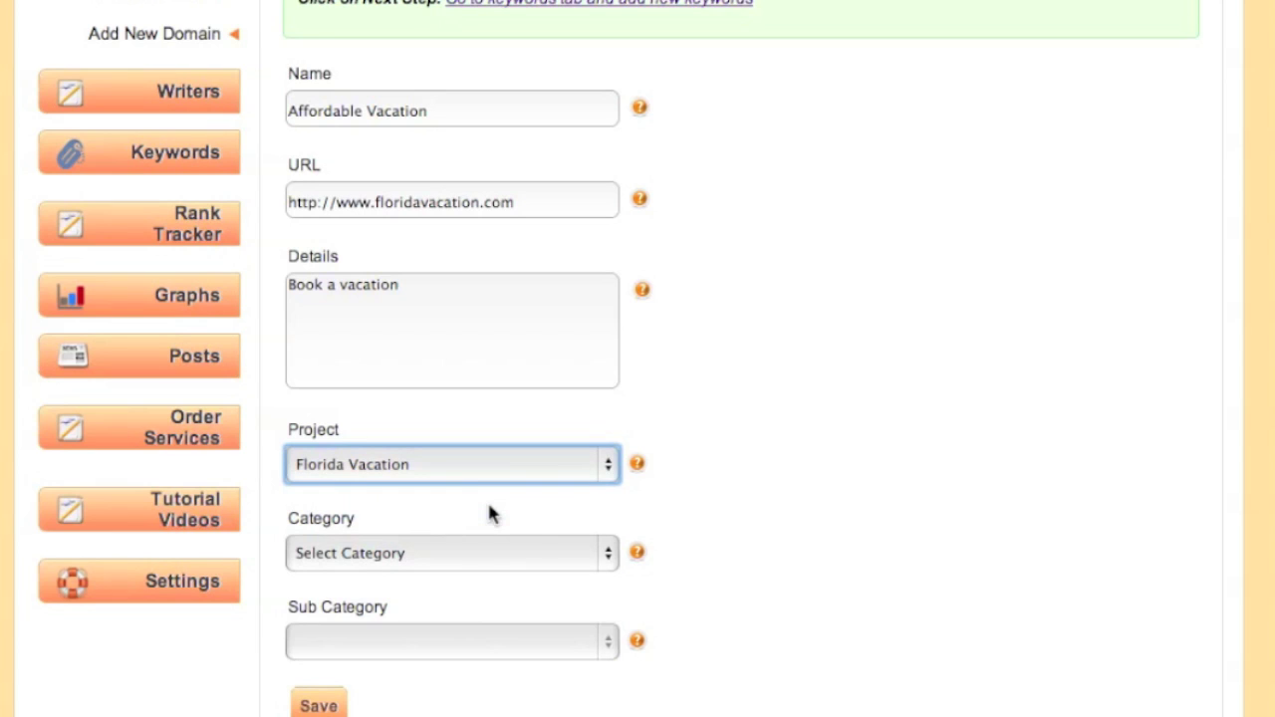
pyautogui.click(489, 553)
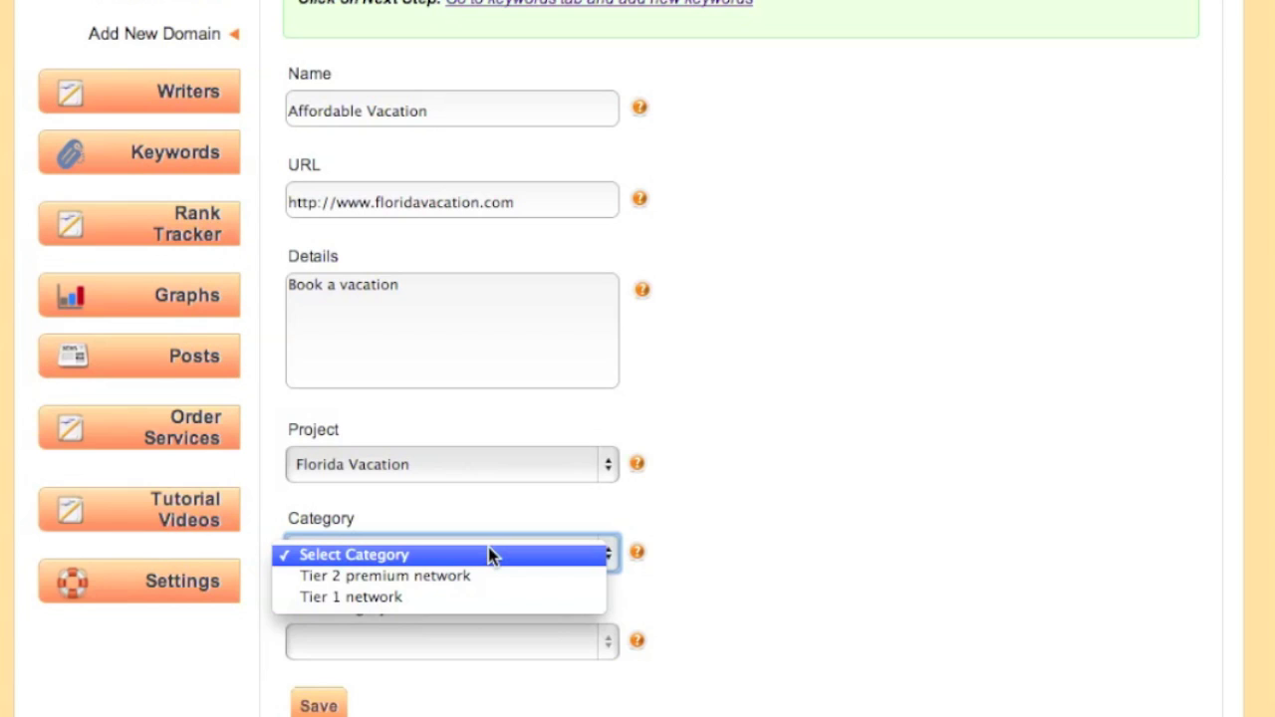
pyautogui.click(492, 576)
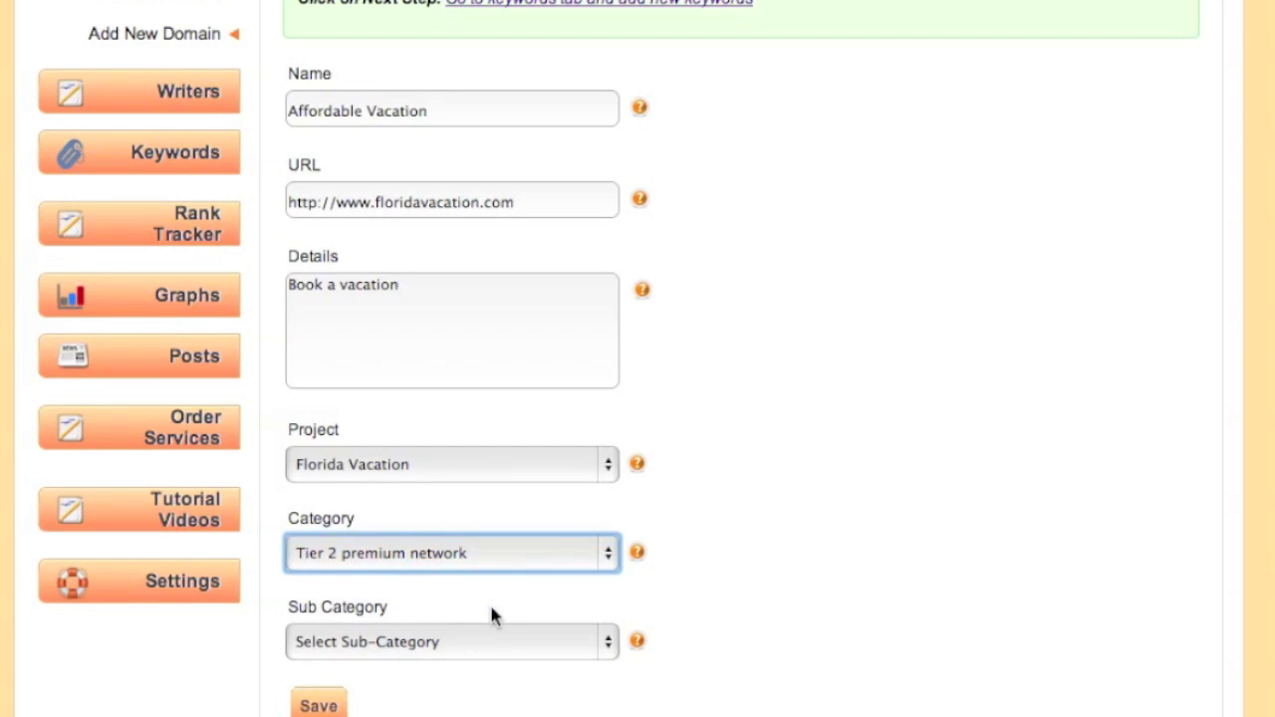
pyautogui.click(489, 640)
pyautogui.click(490, 664)
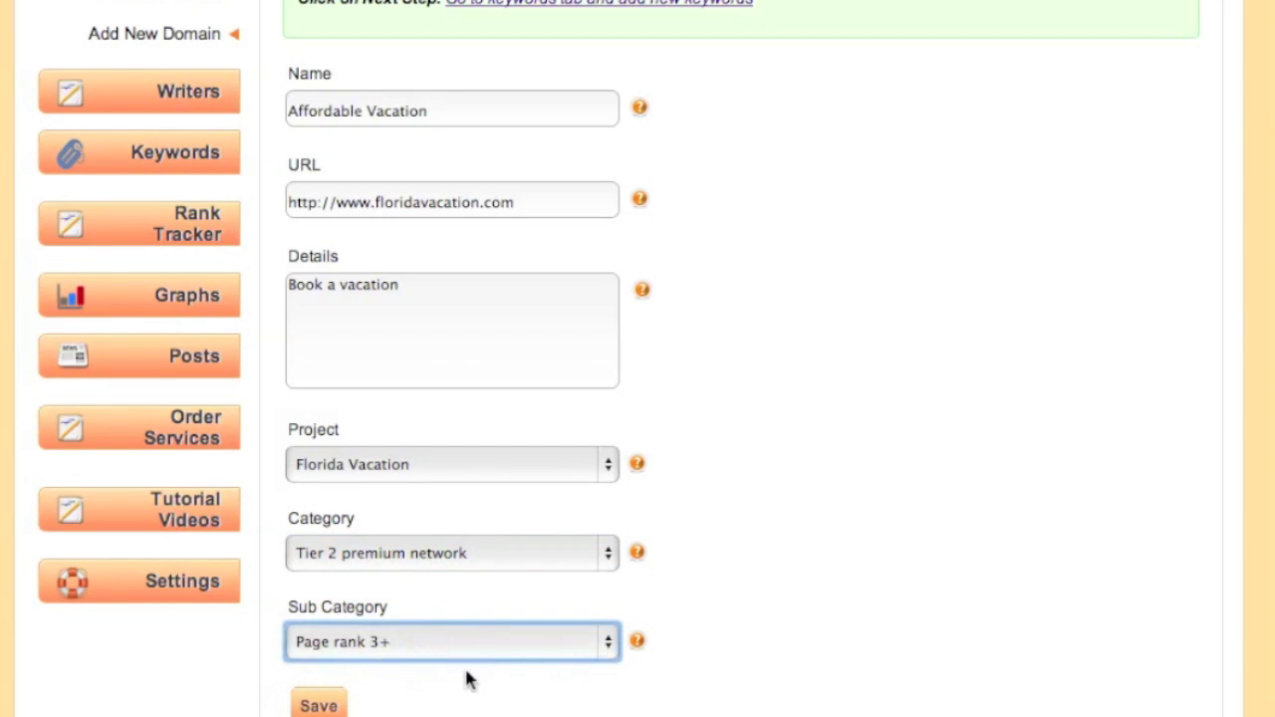
pyautogui.click(337, 706)
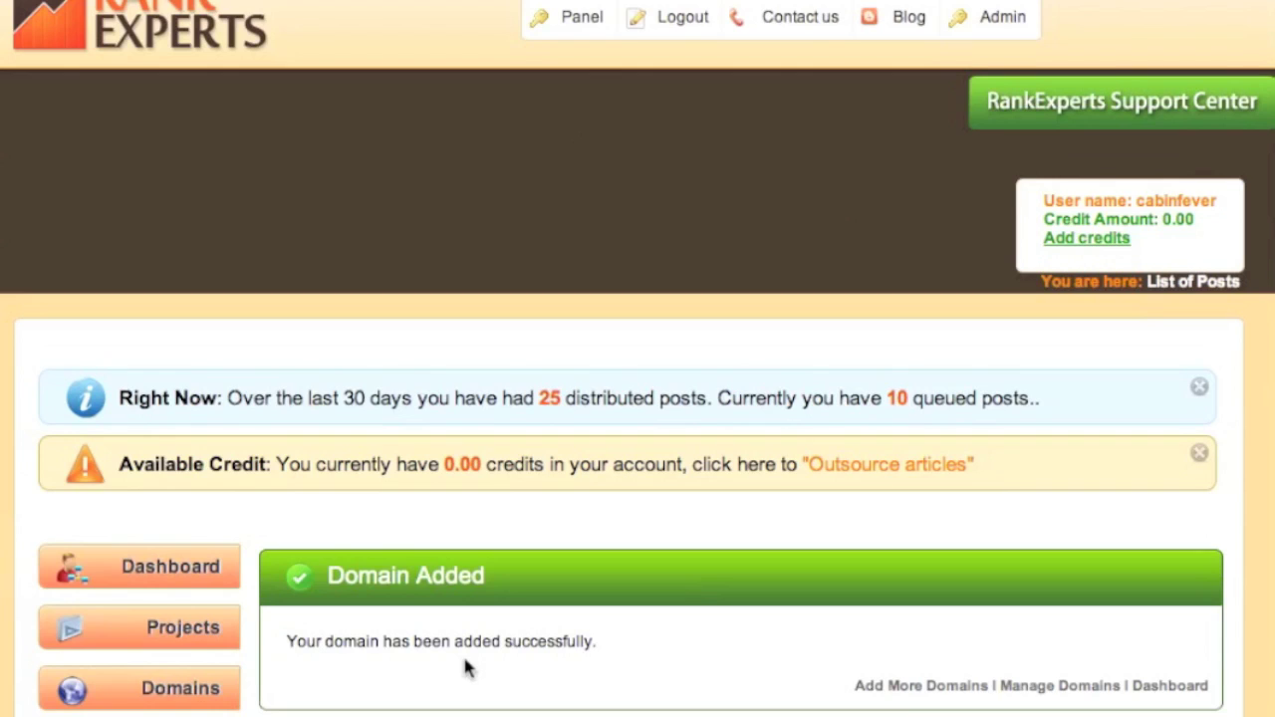
# Start adding a new keyword and enter "affordable vacations in Florida" as the keyword
pyautogui.scroll(-5, 464, 660)
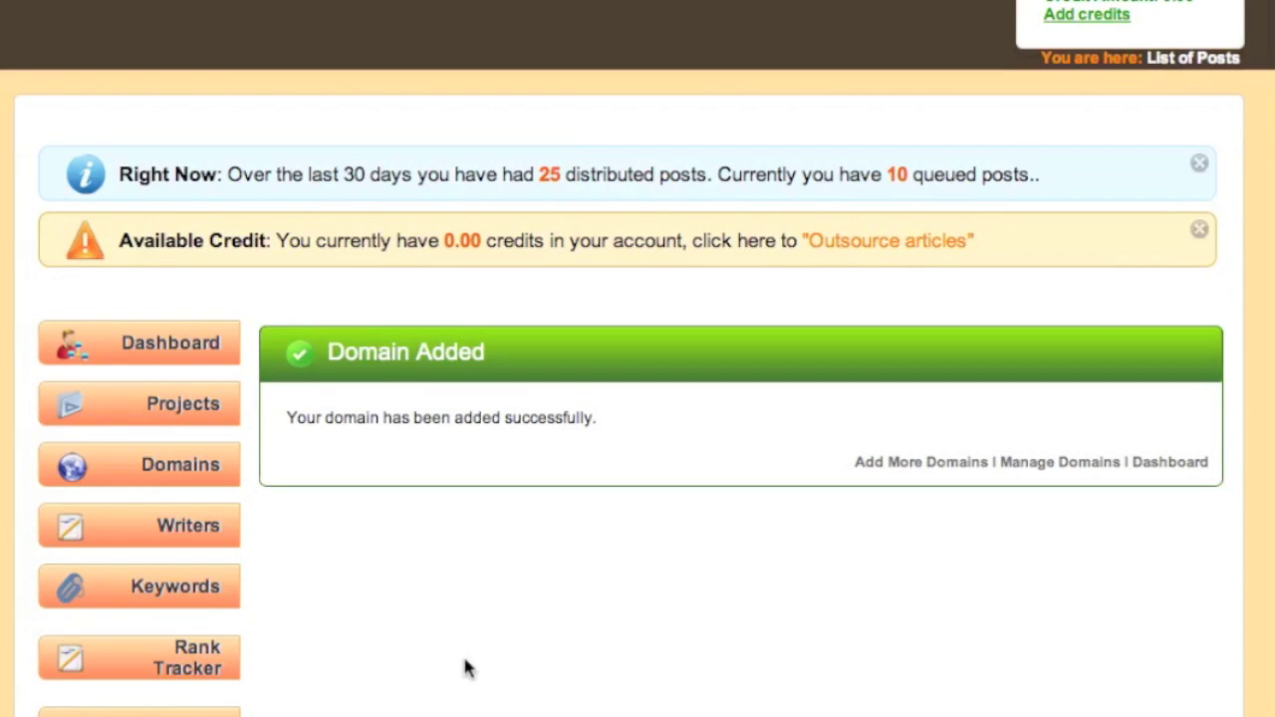
pyautogui.scroll(-3, 469, 667)
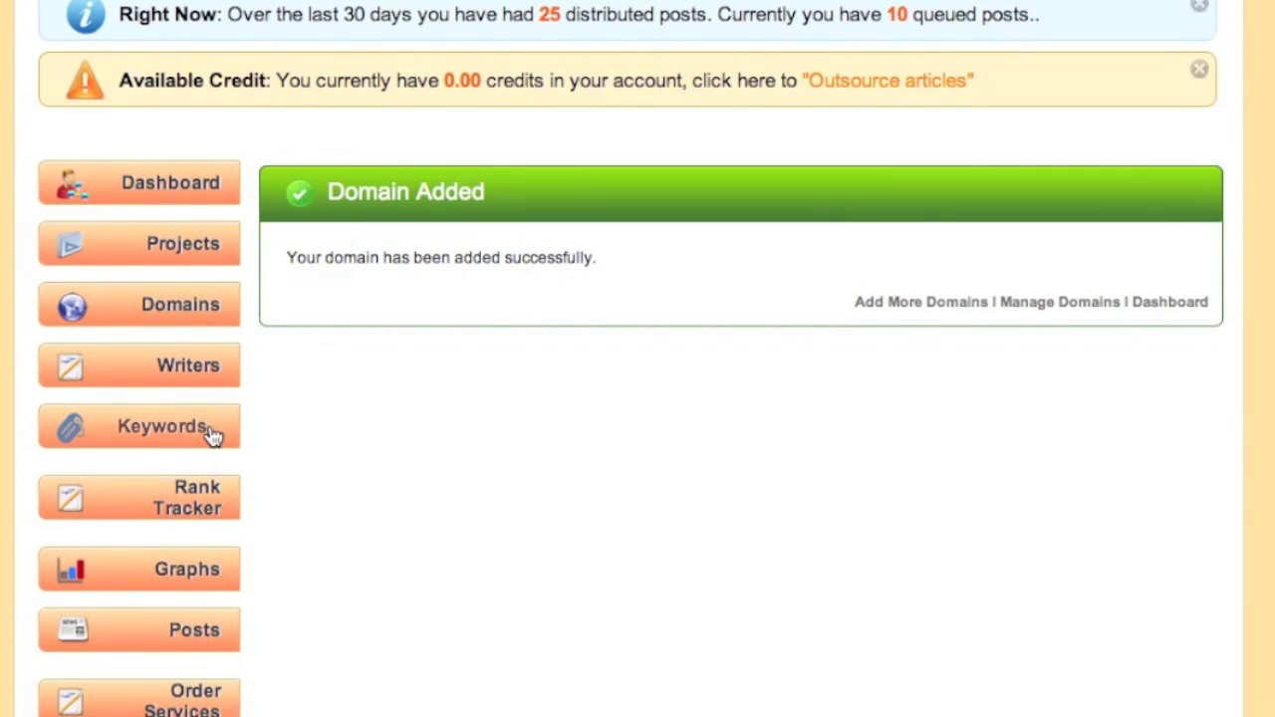
pyautogui.click(212, 433)
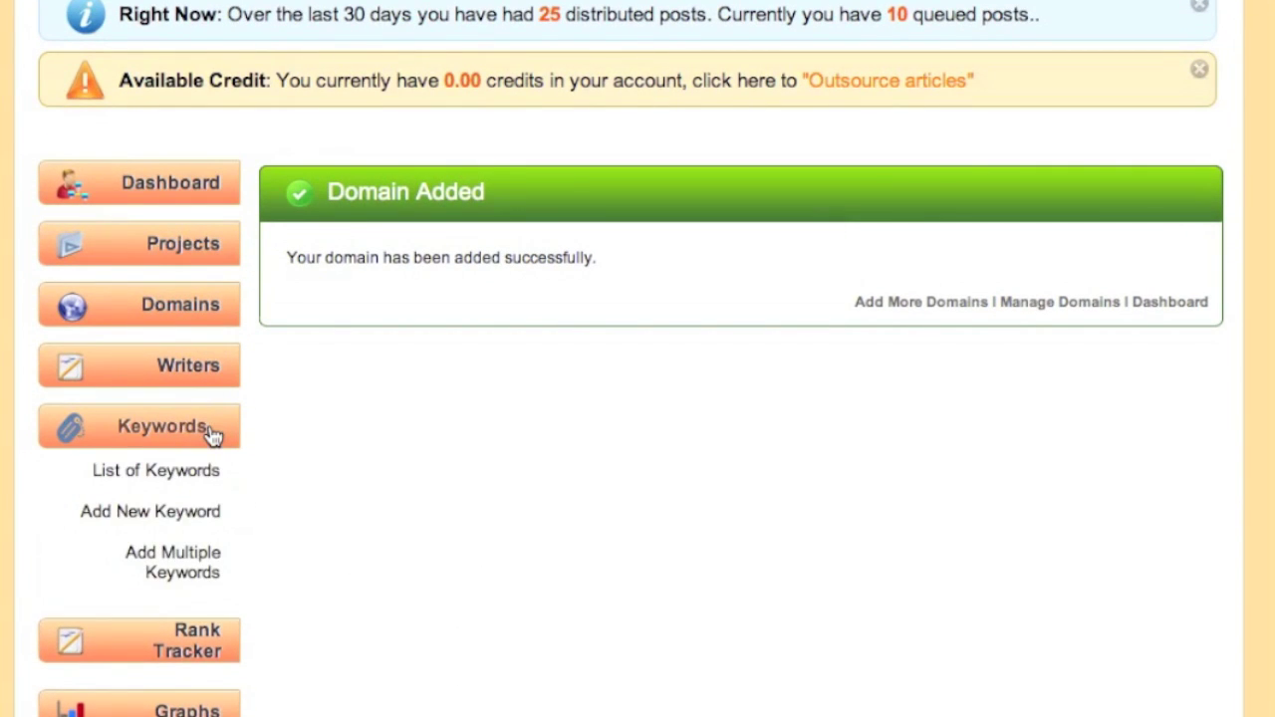
pyautogui.click(212, 513)
pyautogui.scroll(-6, 211, 513)
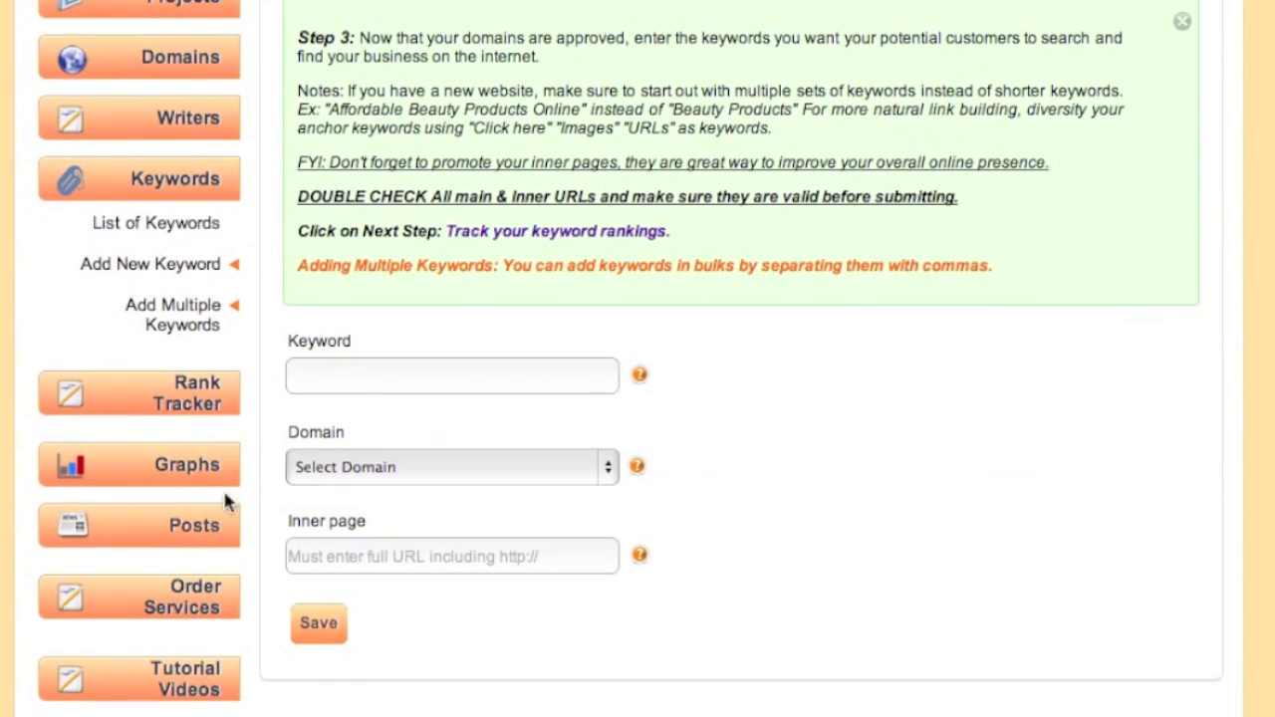
pyautogui.click(393, 363)
pyautogui.write('affordable vacations in Florida')
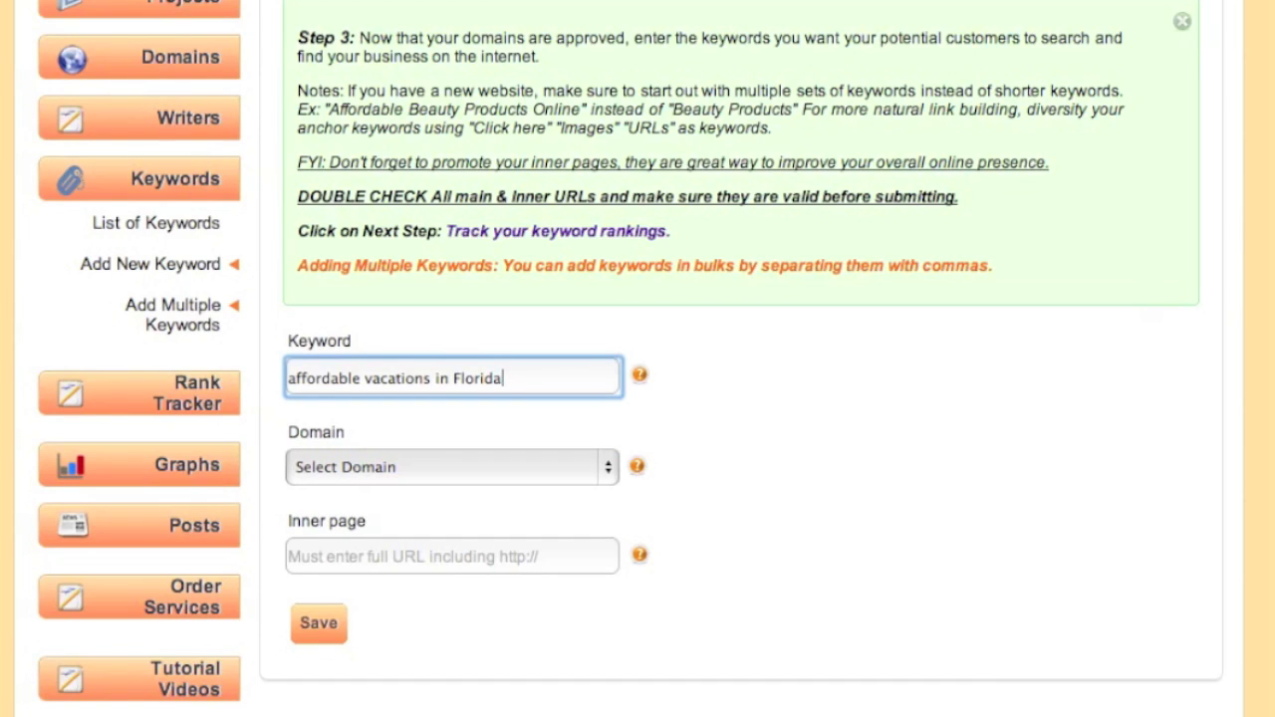
pyautogui.click(449, 459)
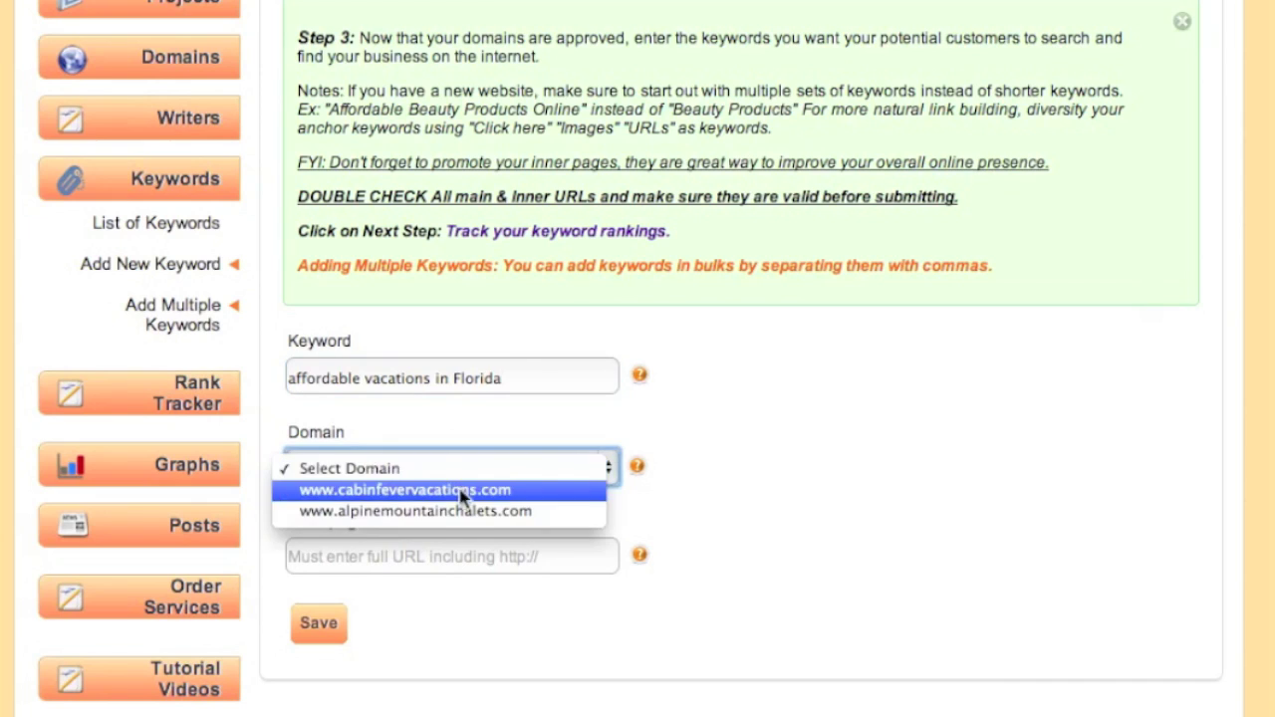
pyautogui.click(461, 490)
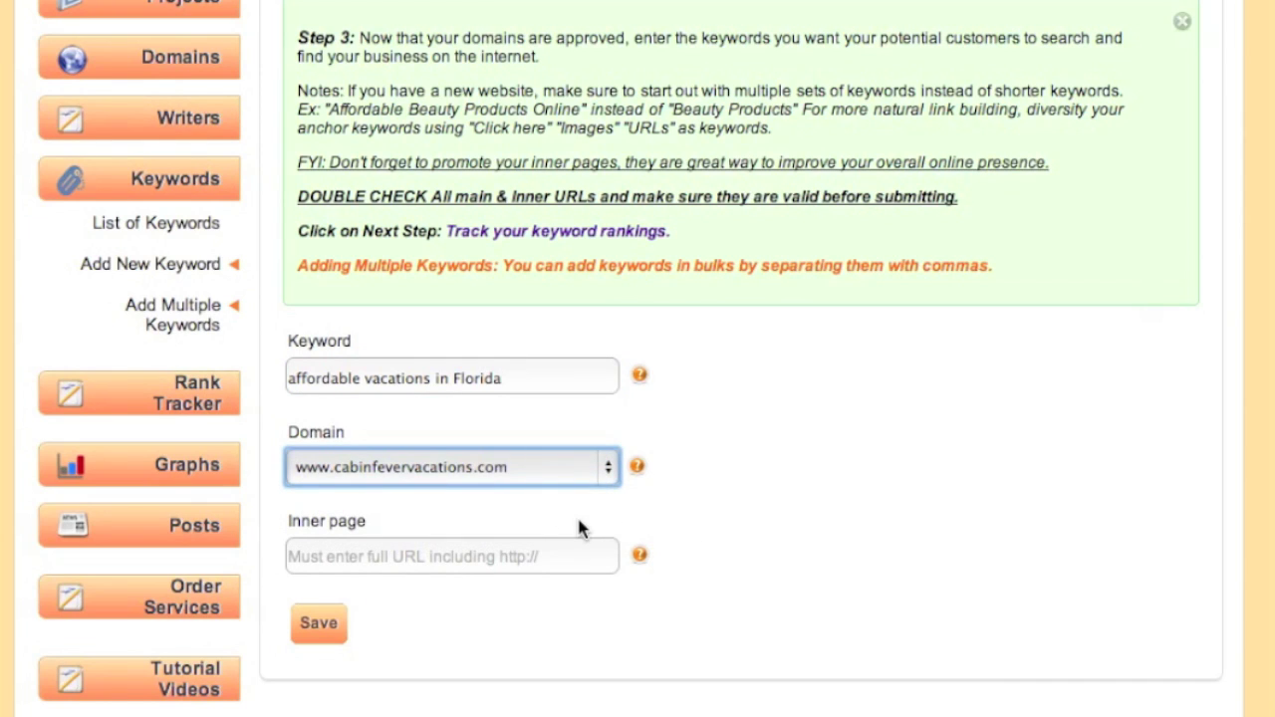
pyautogui.click(538, 556)
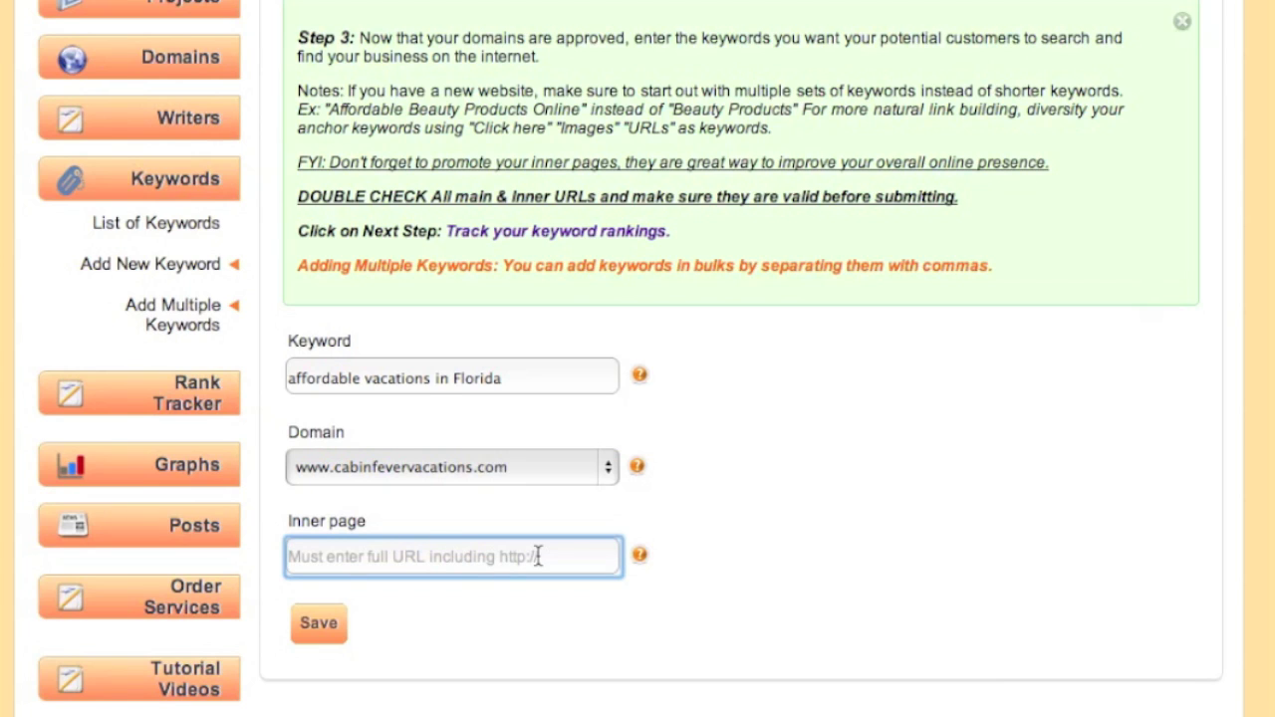
pyautogui.write('http://www.')
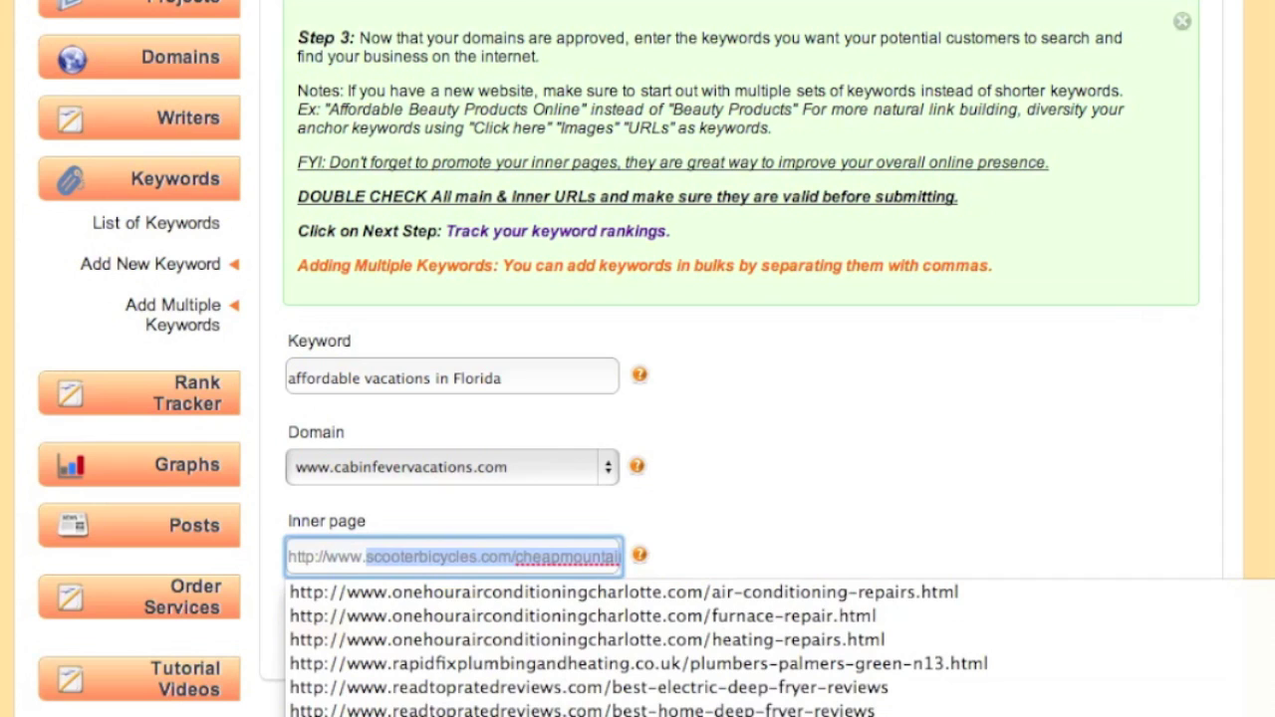
pyautogui.write('cabinf')
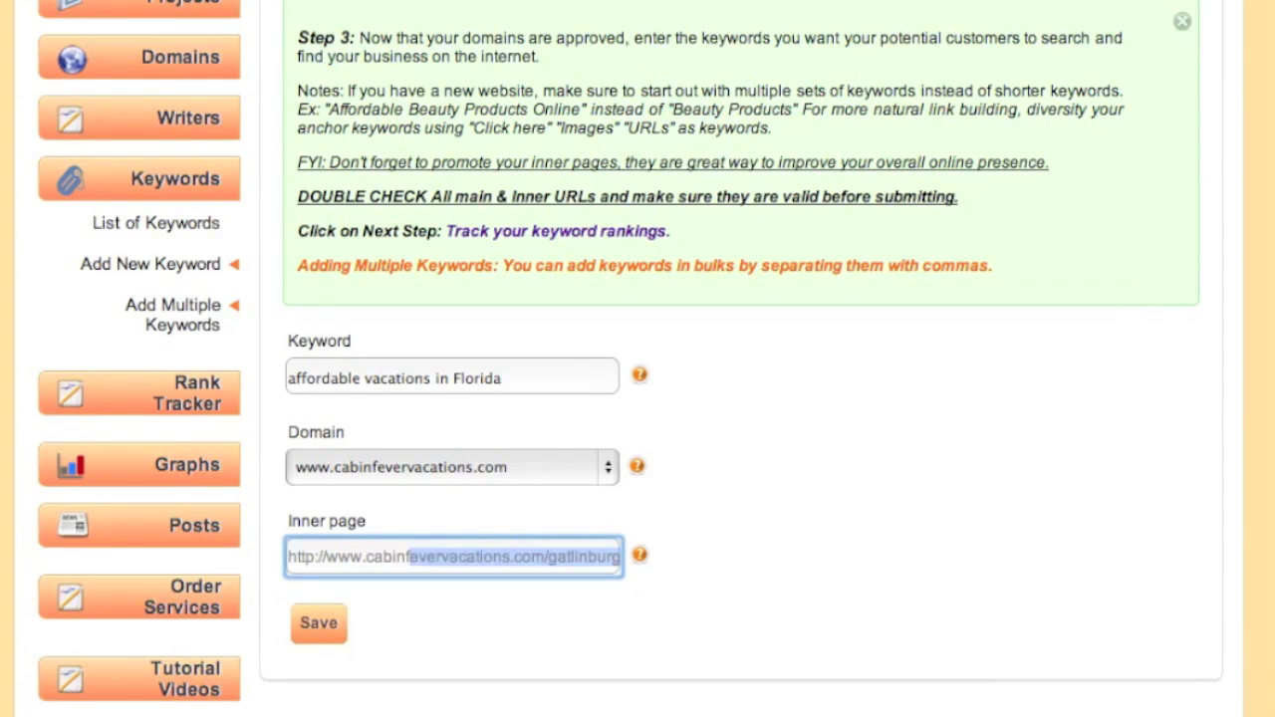
pyautogui.write('evervaca')
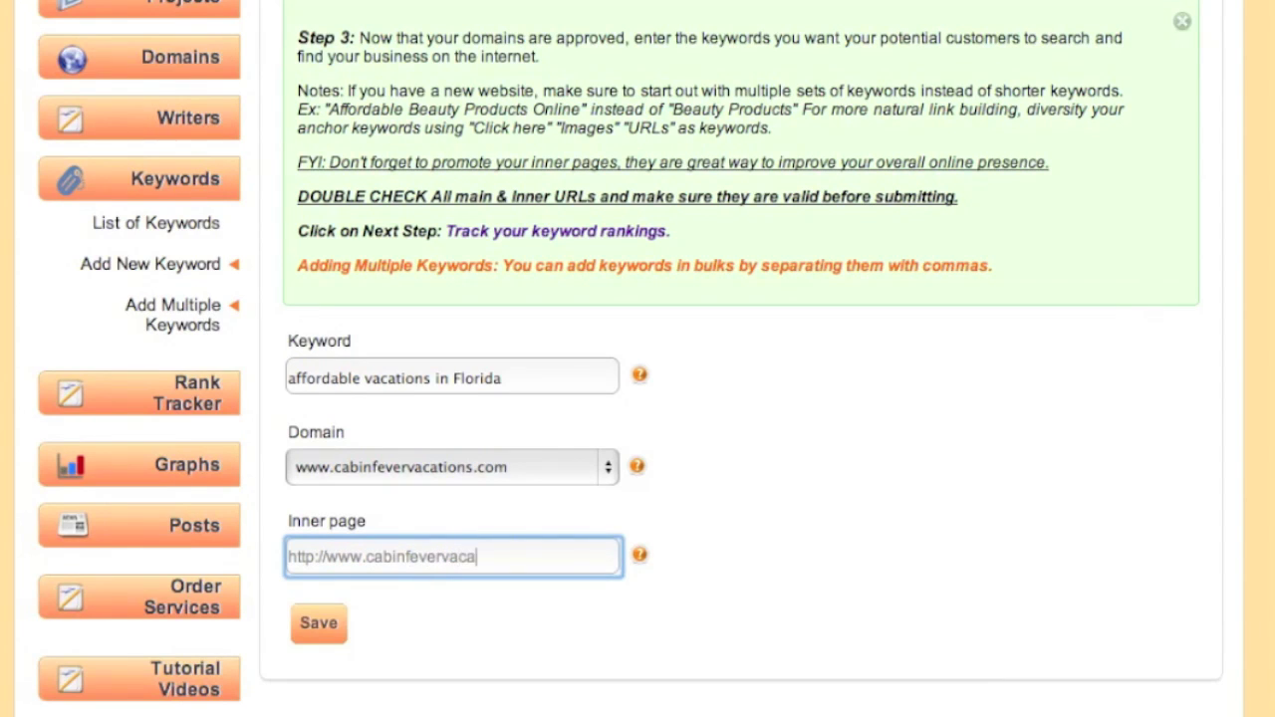
pyautogui.write('tions.com/')
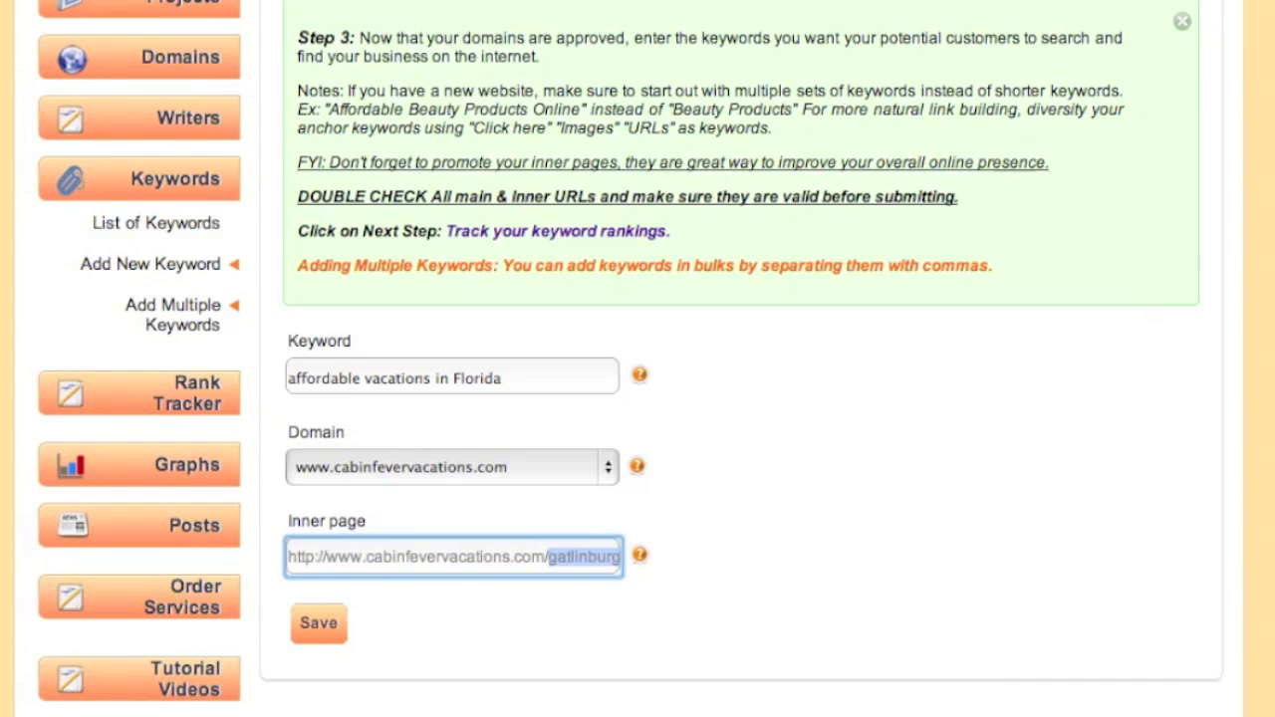
pyautogui.write('f')
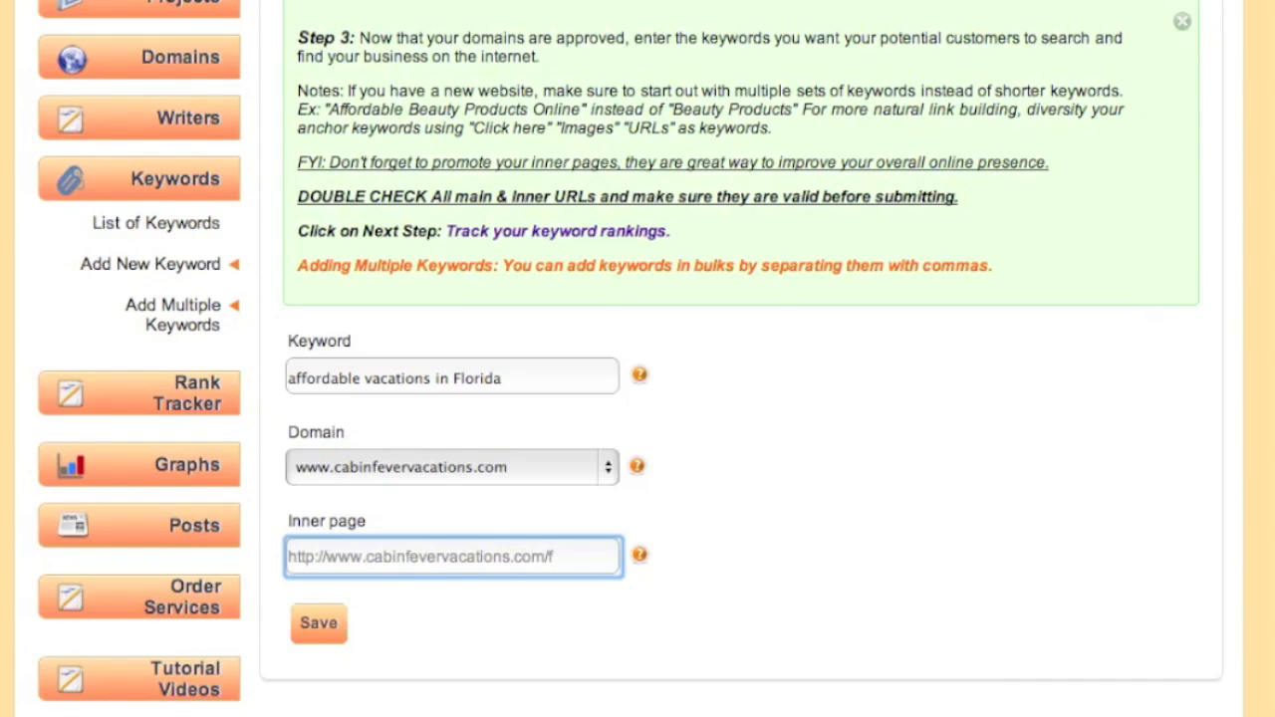
pyautogui.write('loridavacation.html')
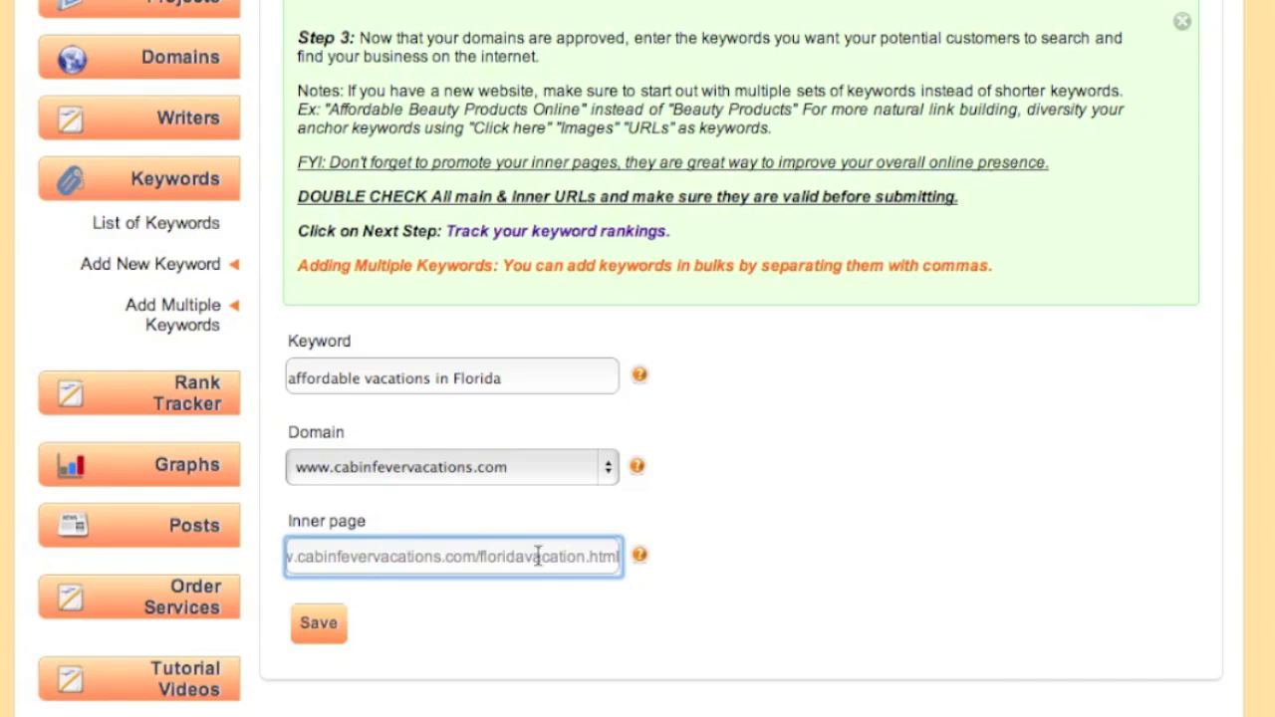
pyautogui.click(324, 628)
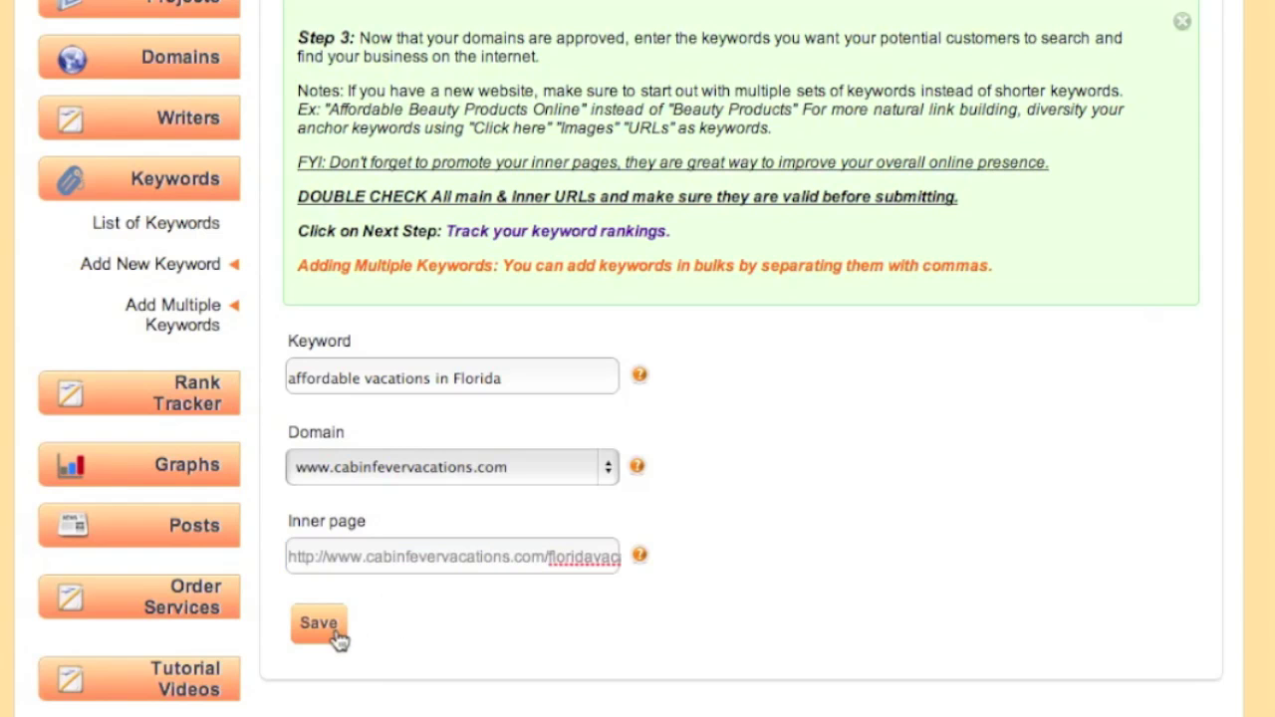
# Start adding multiple keywords and enter "book a vacation, affordable vacations, Florida vacations" as the comma-separated keywords
pyautogui.scroll(-5, 563, 601)
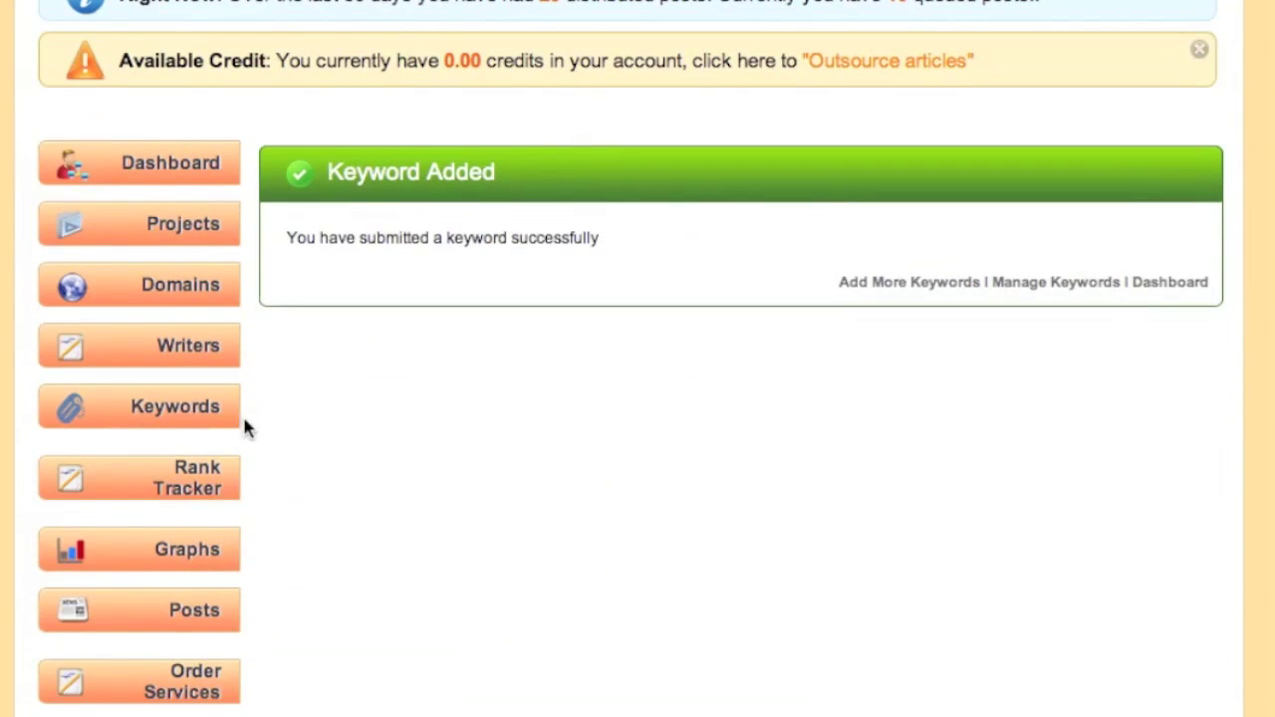
pyautogui.click(213, 413)
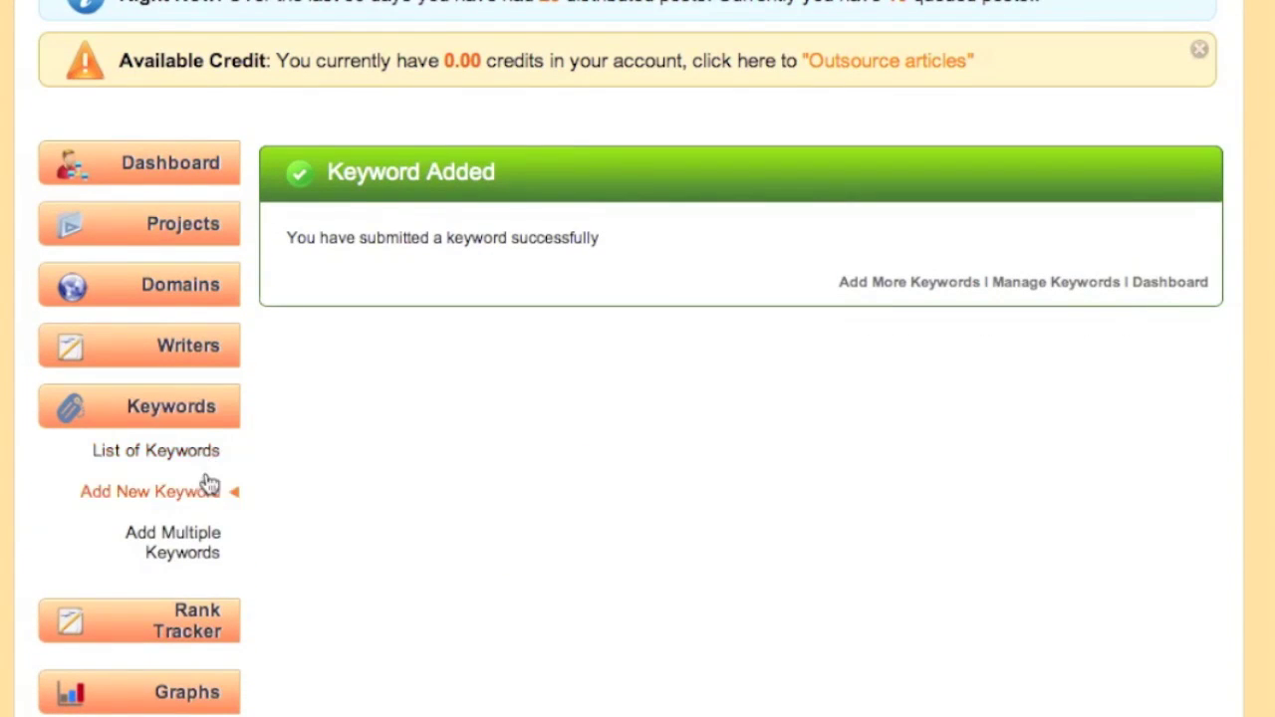
pyautogui.click(200, 554)
pyautogui.scroll(-5, 199, 554)
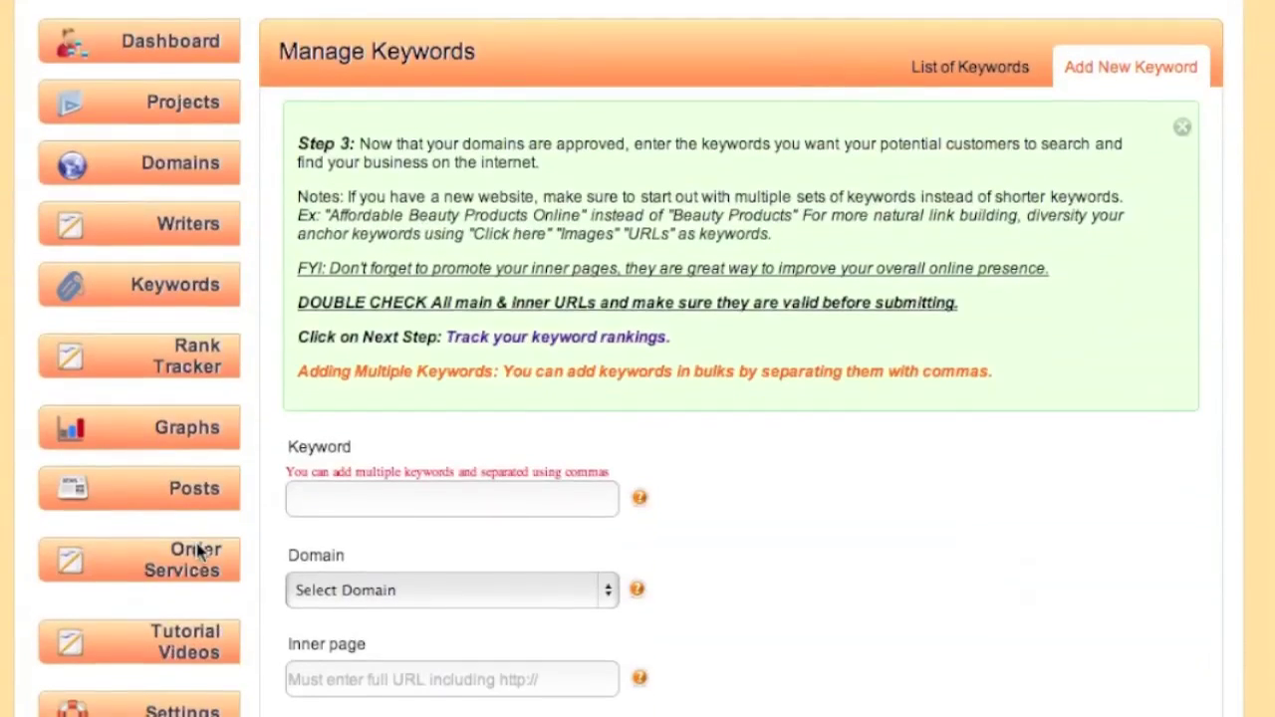
pyautogui.scroll(-3, 197, 548)
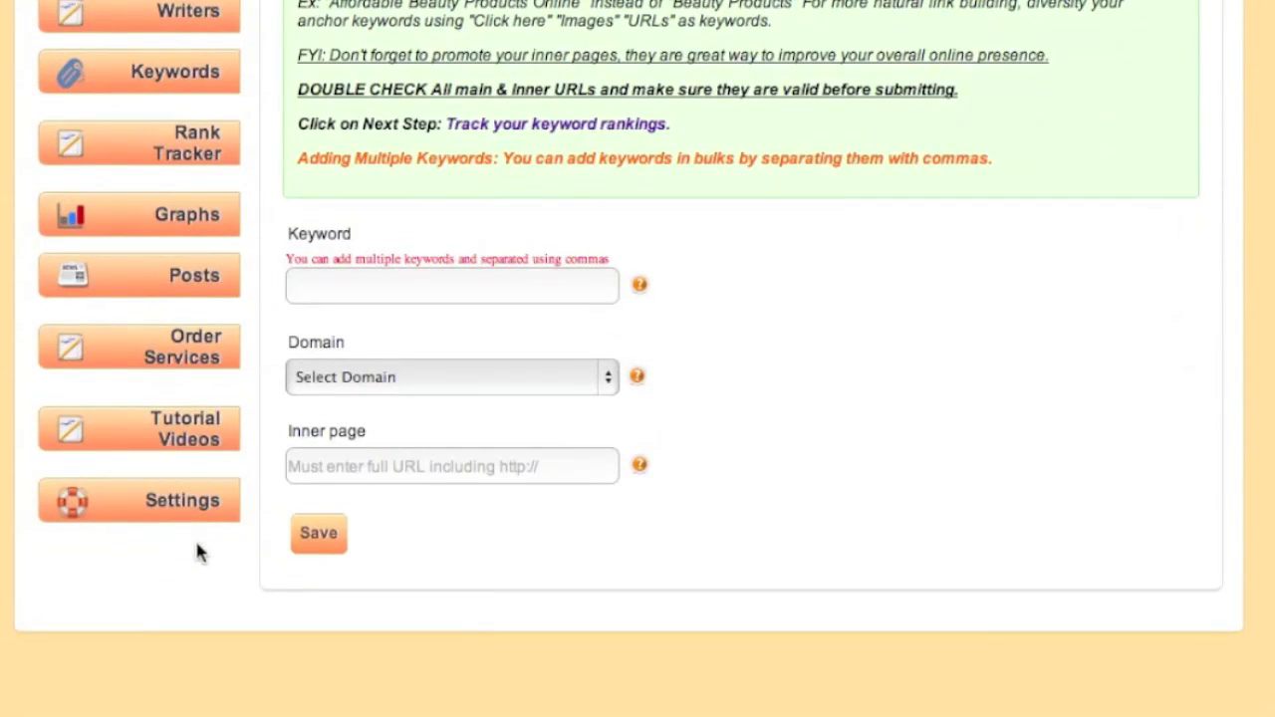
pyautogui.click(433, 291)
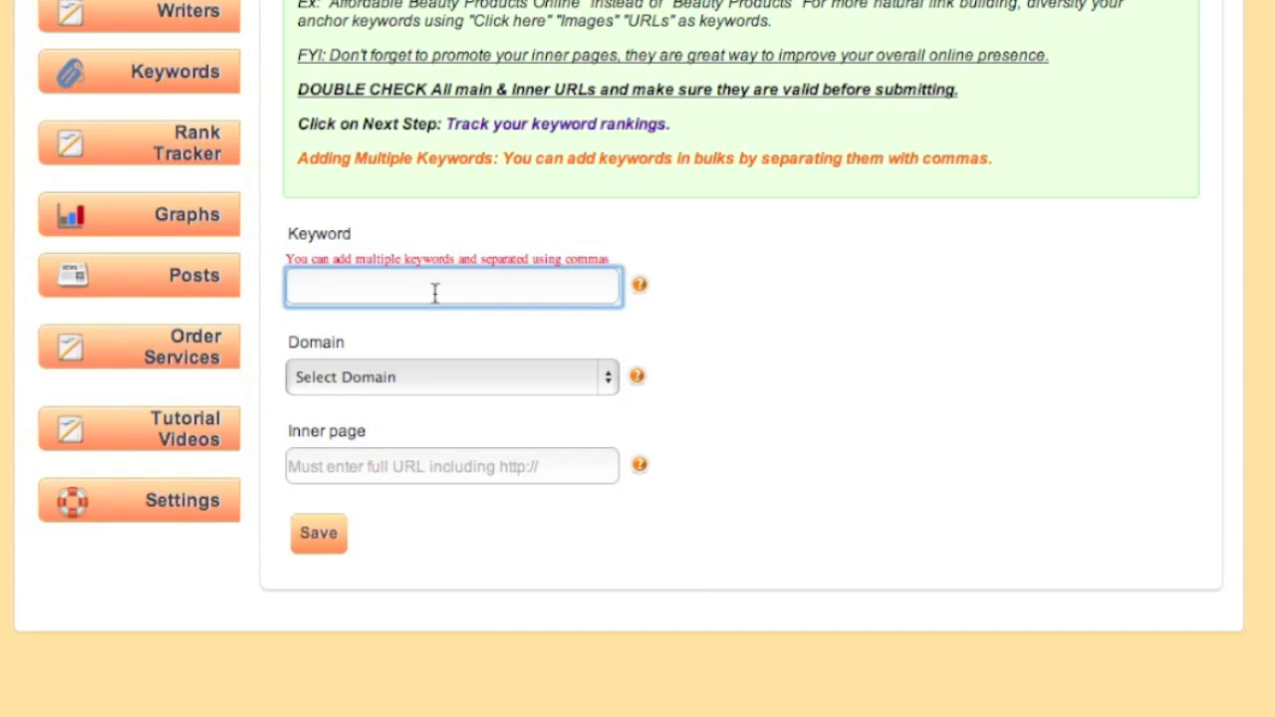
pyautogui.write('book a vacation,')
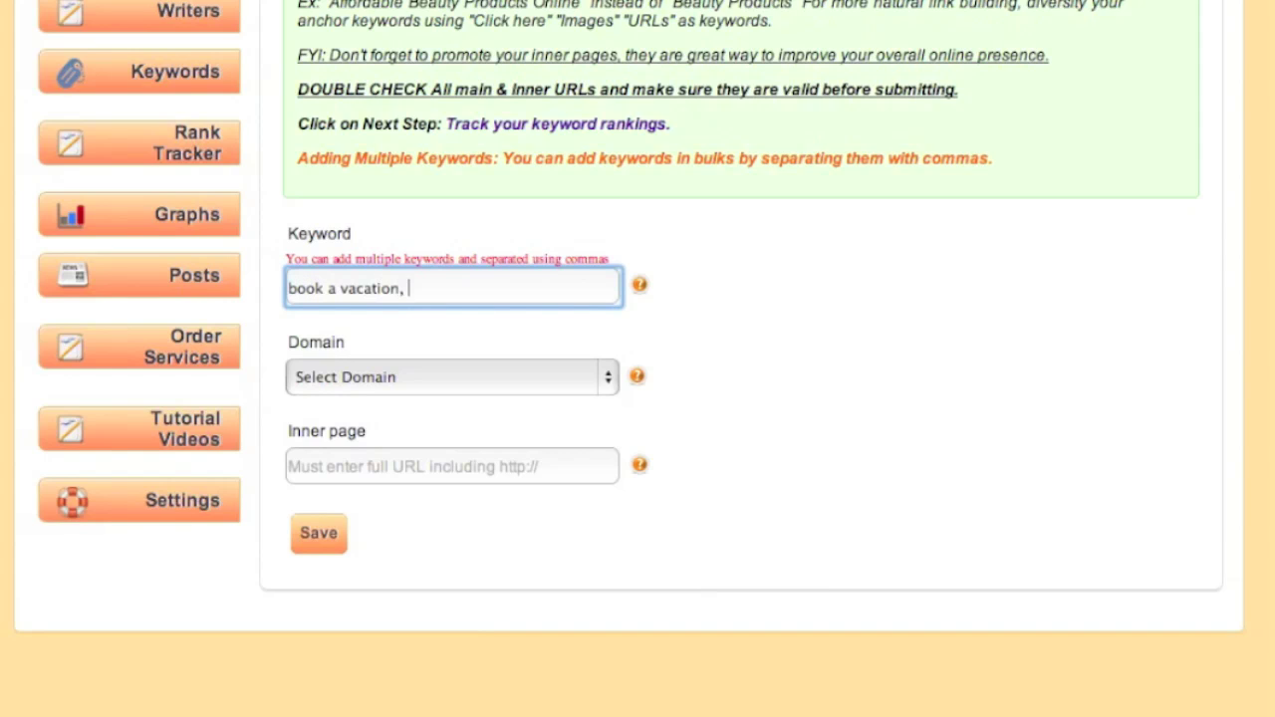
pyautogui.write(' affordable vacations,')
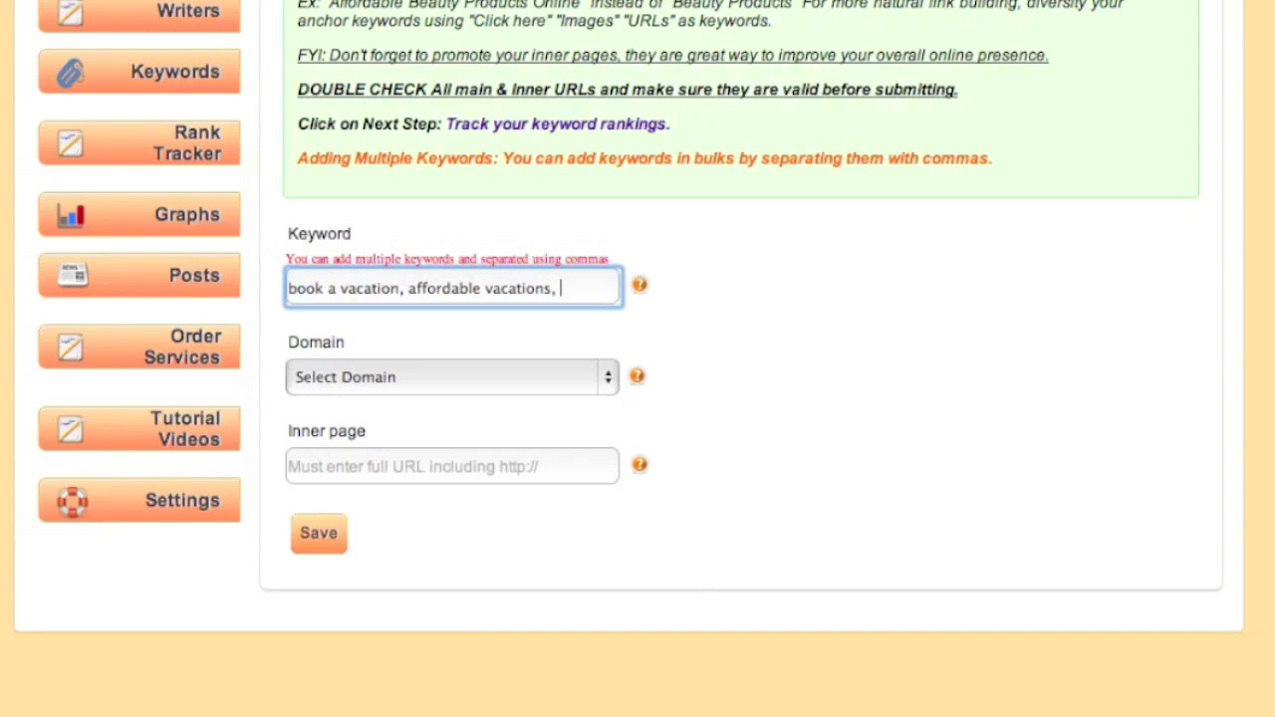
pyautogui.write(' Florida vacations')
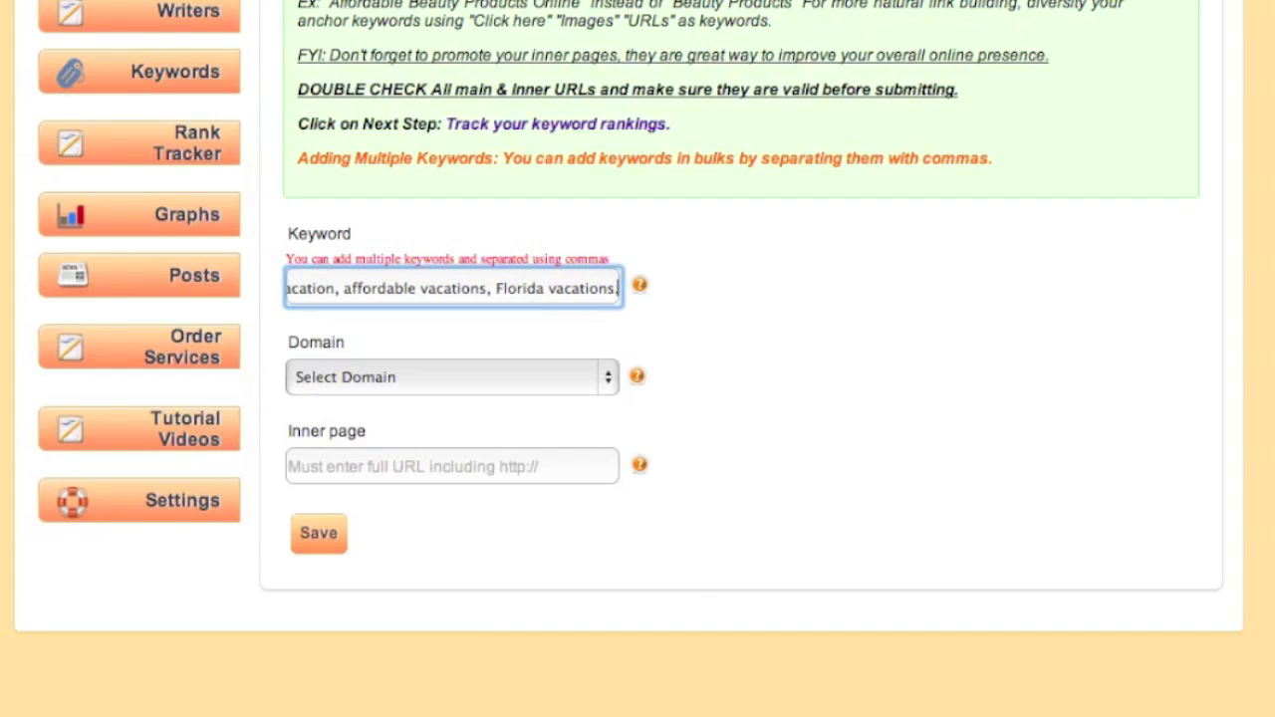
pyautogui.click(412, 377)
pyautogui.click(418, 400)
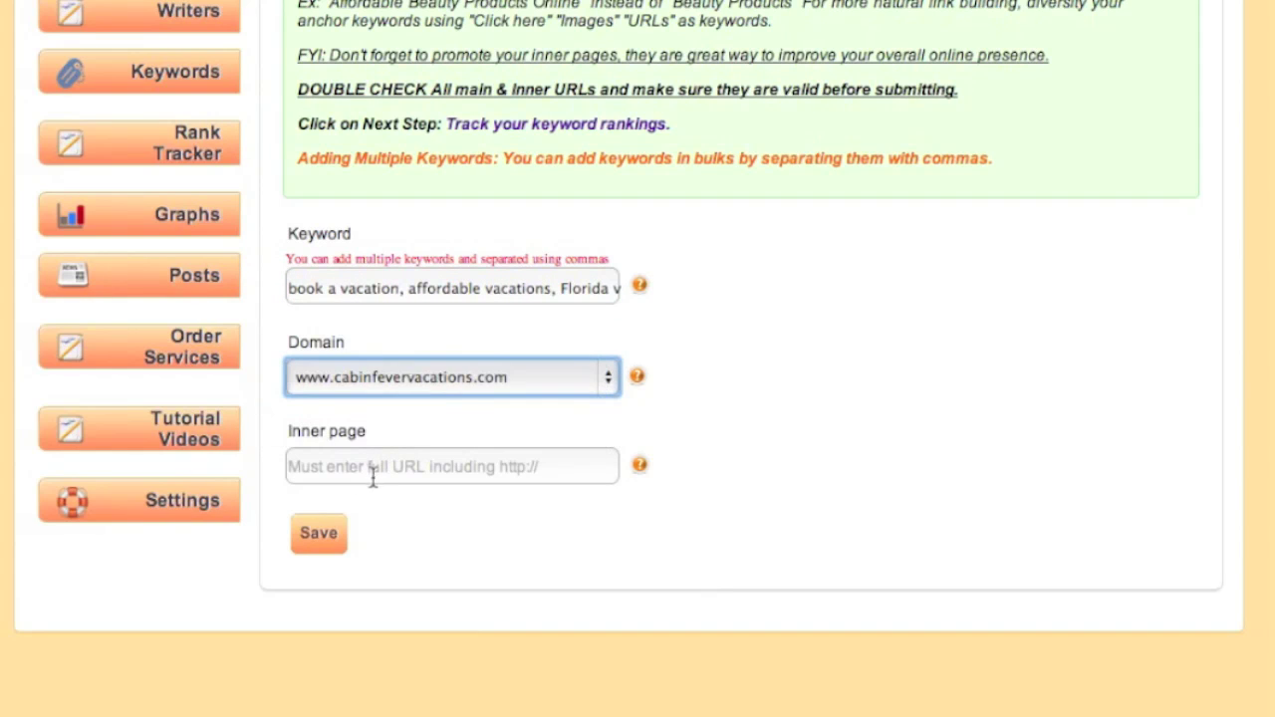
pyautogui.click(322, 464)
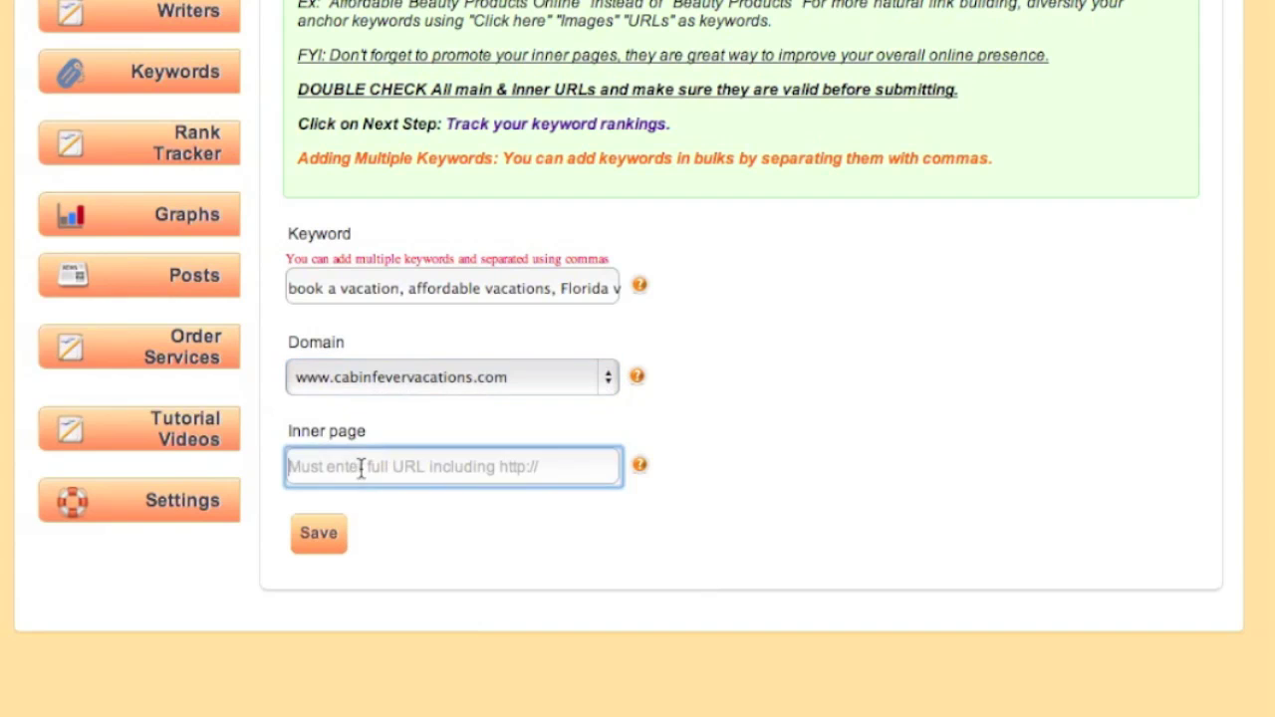
pyautogui.click(337, 536)
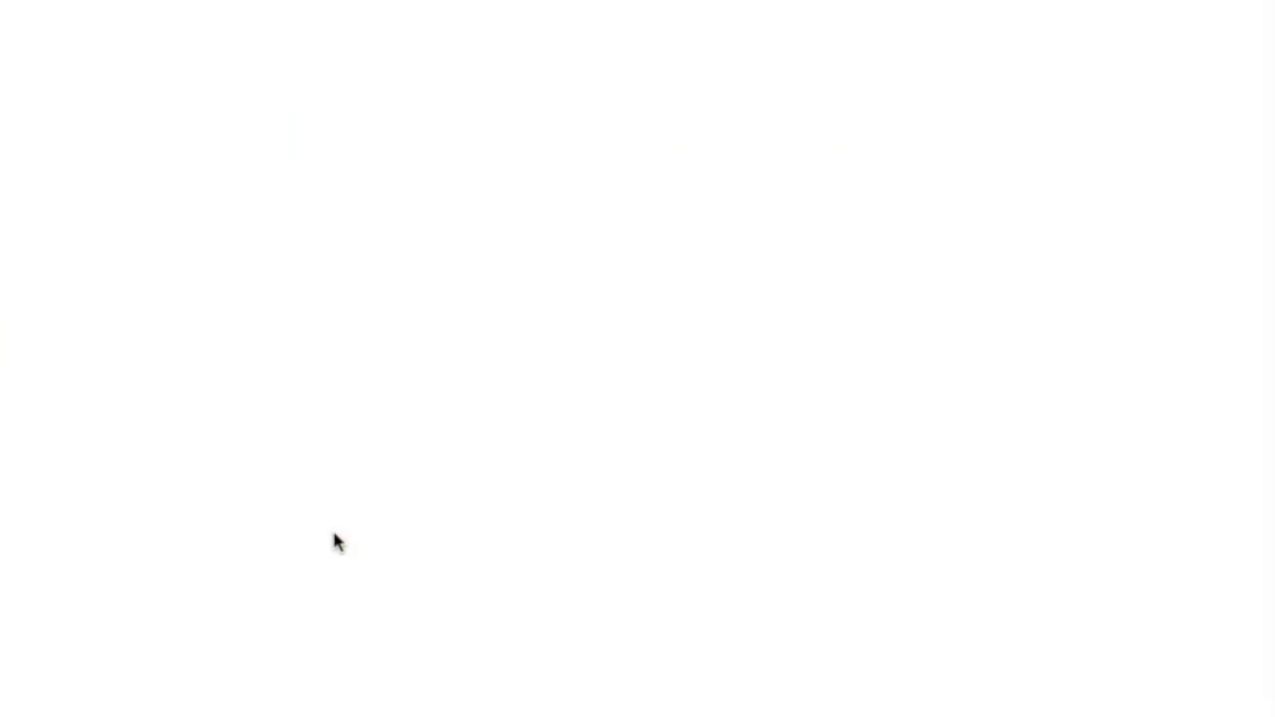
# Open the list of keywords and review the newly added entries at its end
pyautogui.scroll(-5, 334, 538)
pyautogui.click(208, 391)
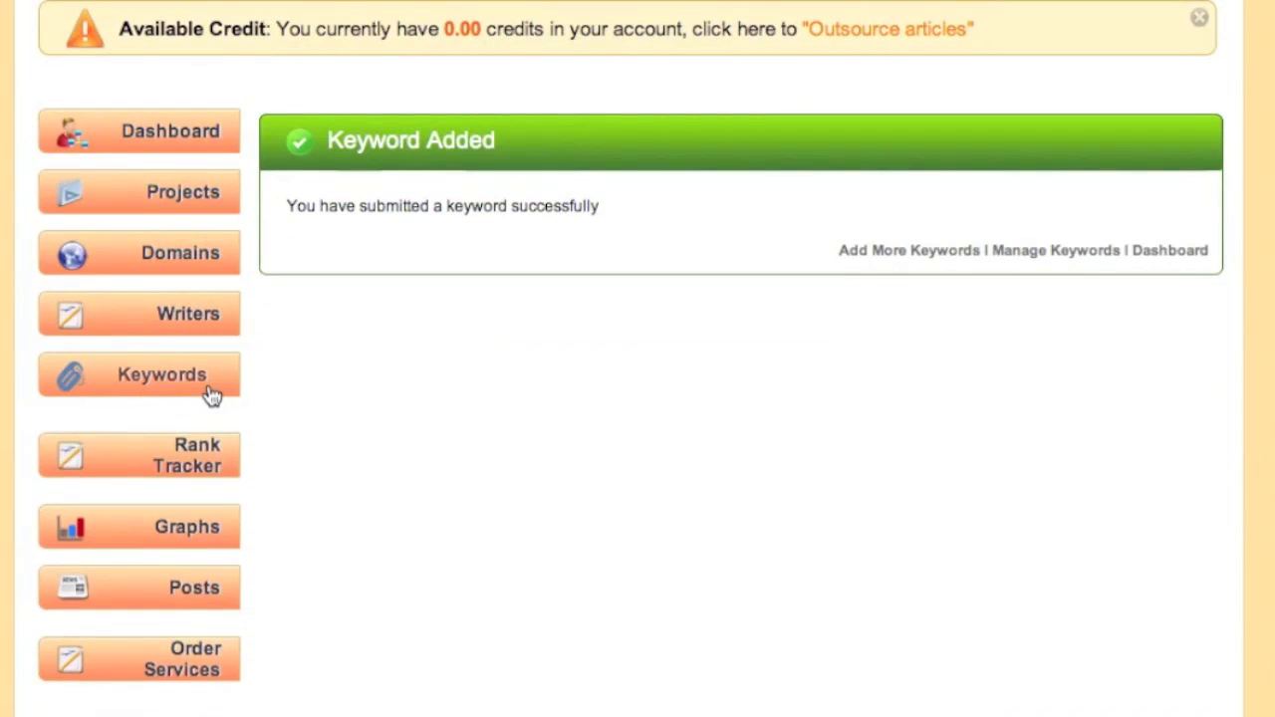
pyautogui.click(207, 426)
pyautogui.scroll(-10, 515, 438)
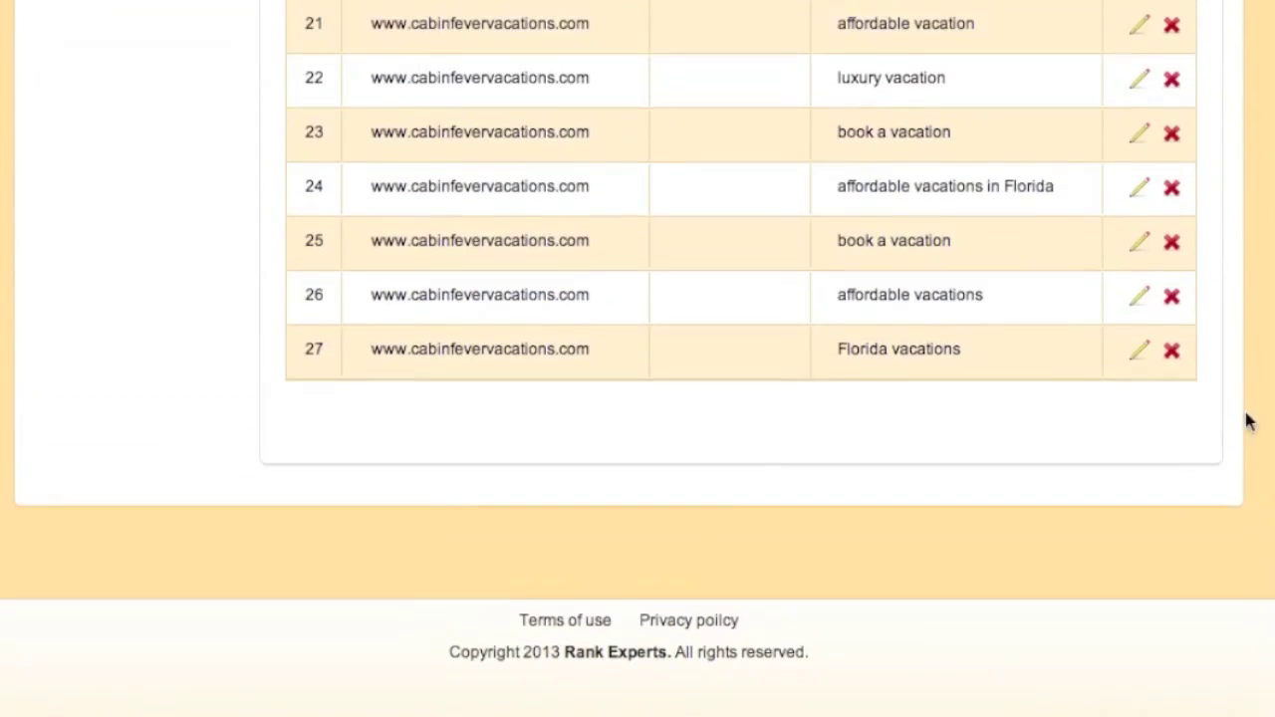
pyautogui.scroll(1, 970, 473)
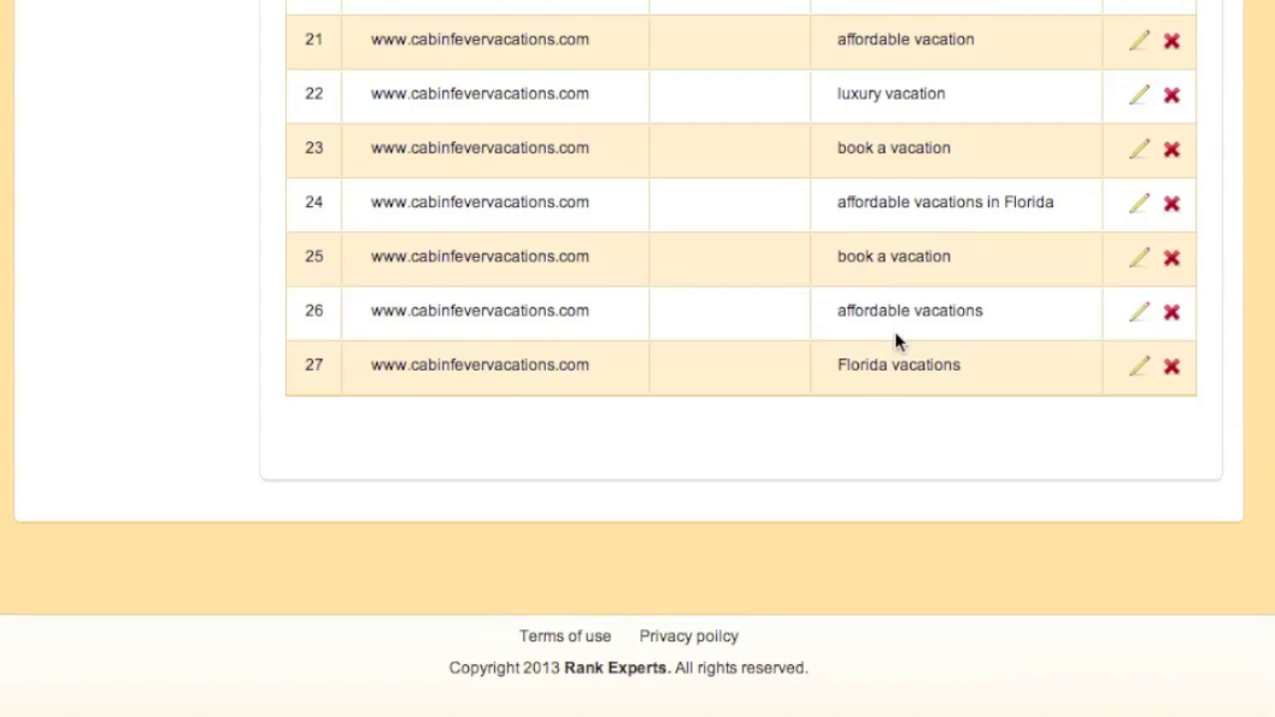
pyautogui.scroll(5, 895, 336)
pyautogui.scroll(15, 895, 337)
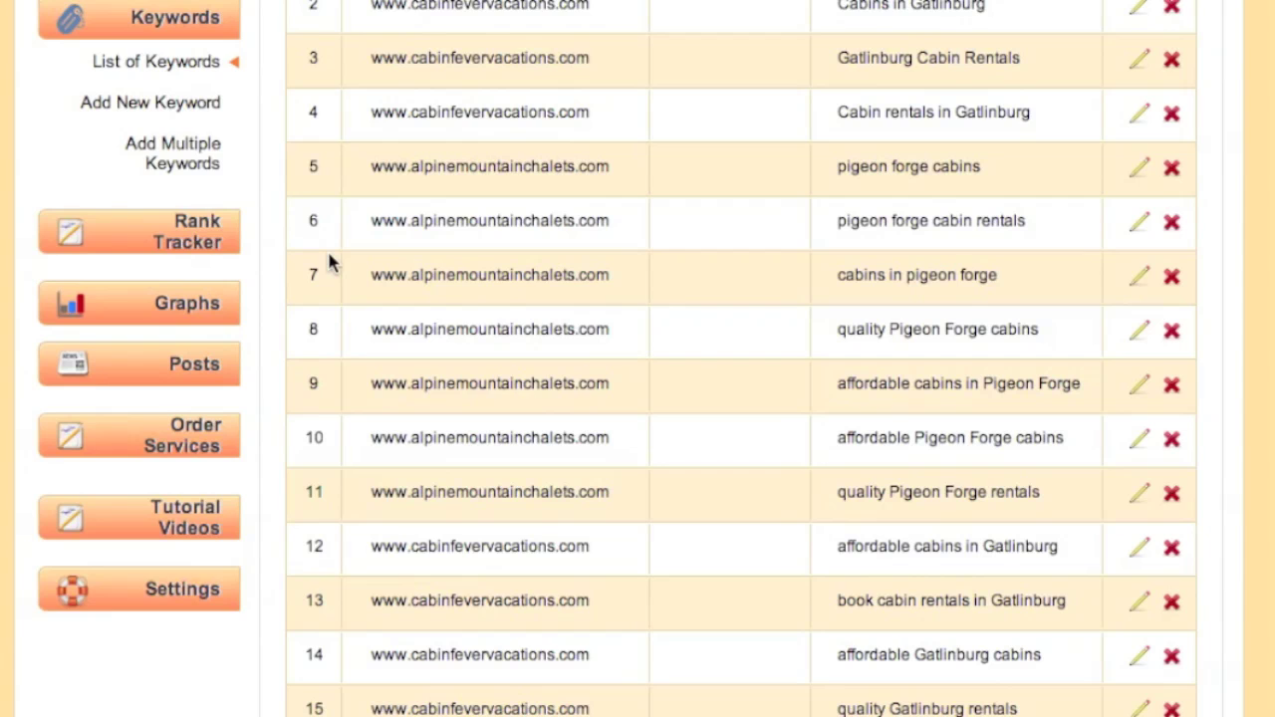
# Open the dashboard and examine the top keywords and most improved keywords by search engine rankings
pyautogui.scroll(5, 209, 244)
pyautogui.click(205, 234)
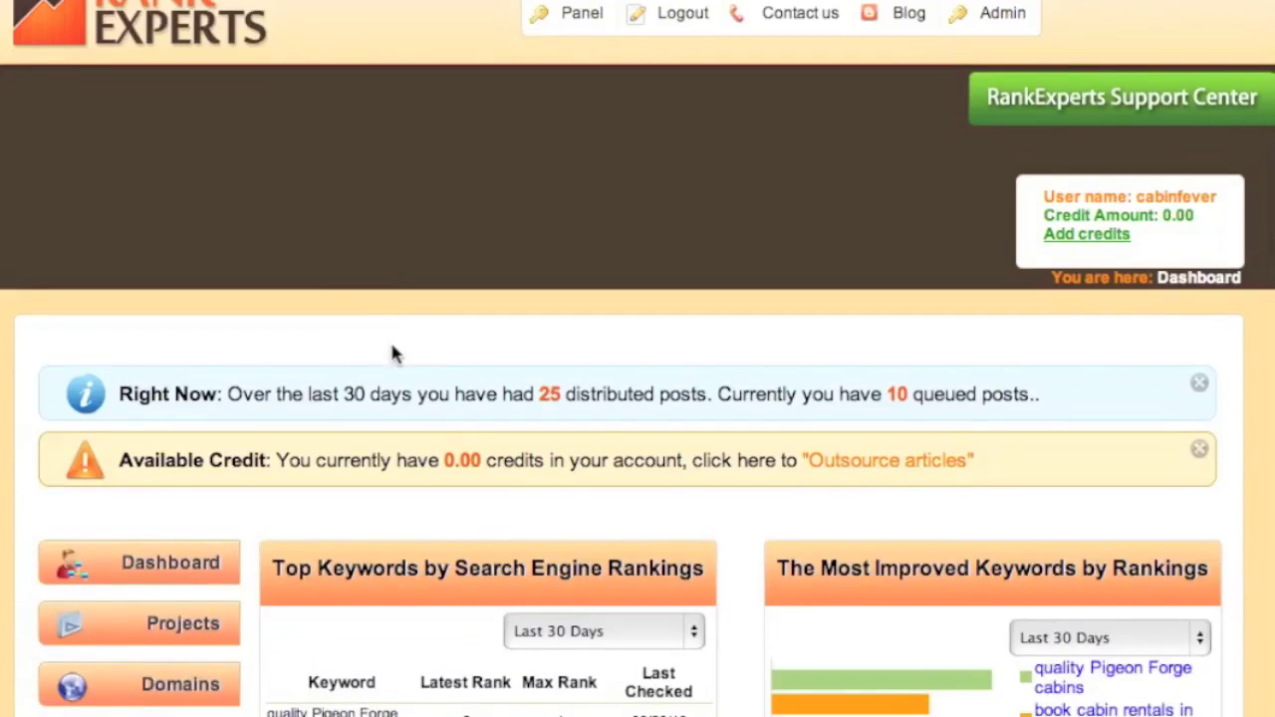
pyautogui.scroll(-4, 394, 354)
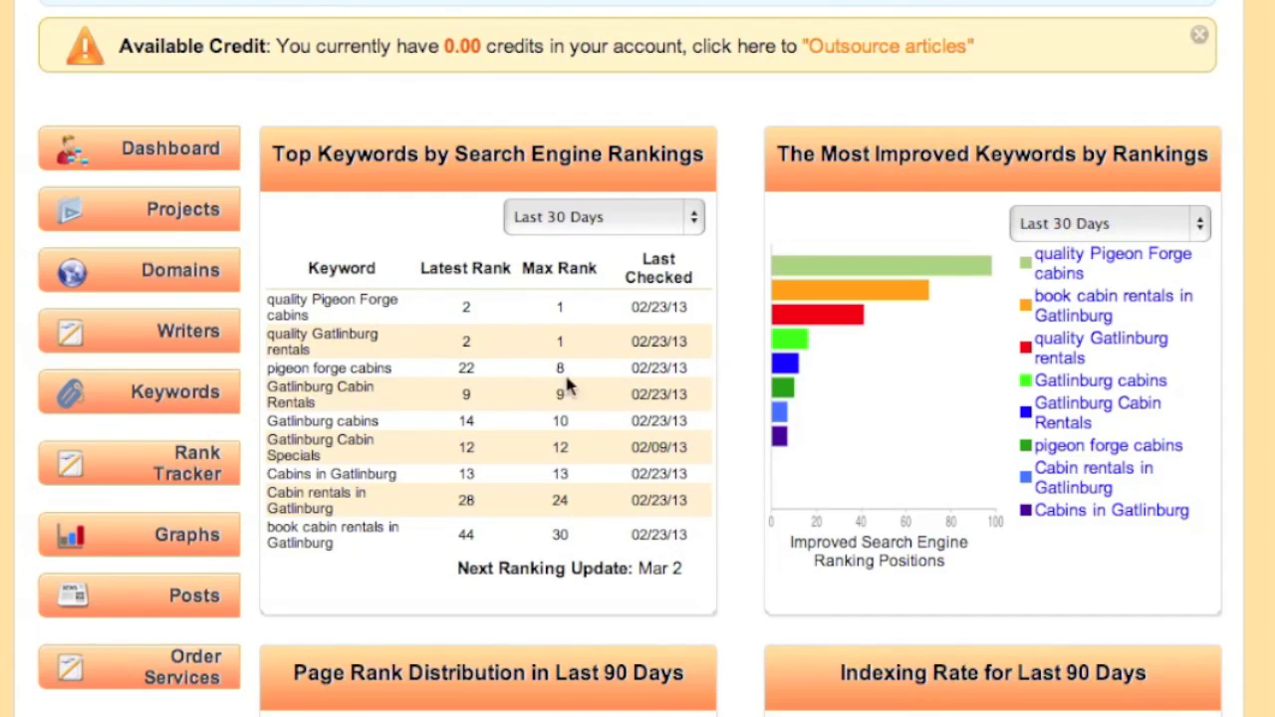
# Open the Keywords Tracker and review the latest rank and rank change of the tracked keywords
pyautogui.click(221, 478)
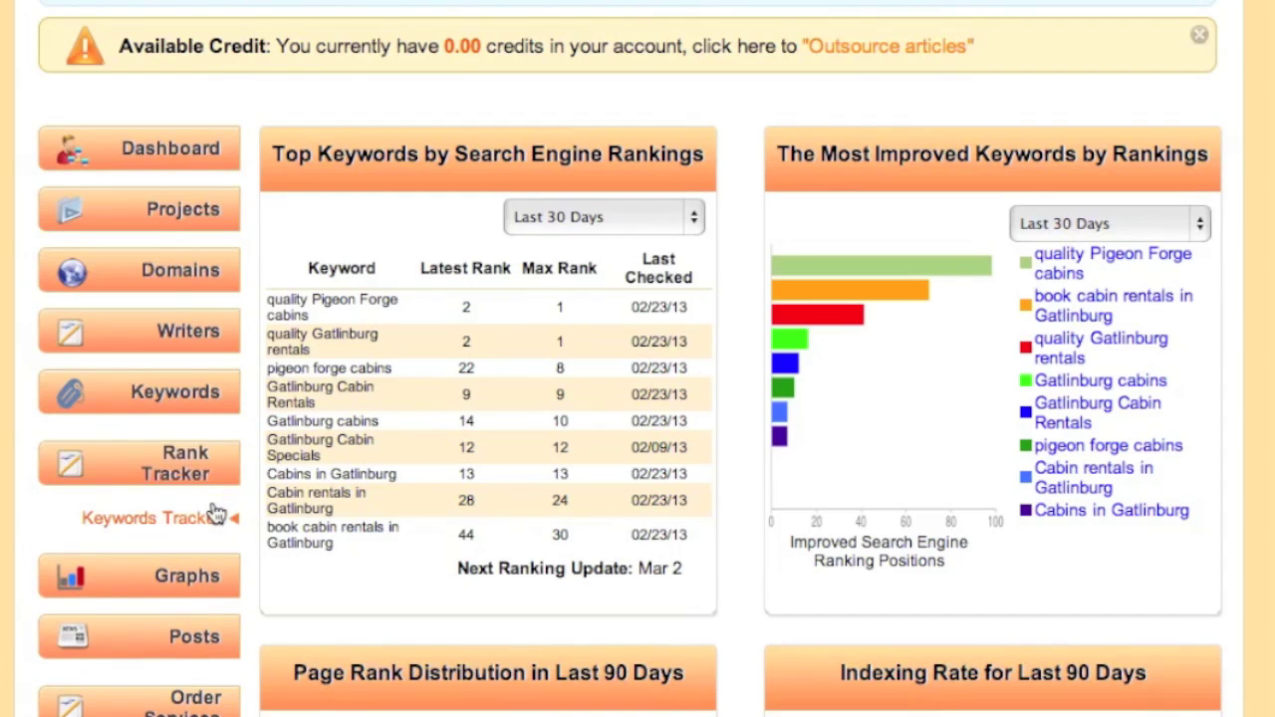
pyautogui.click(209, 519)
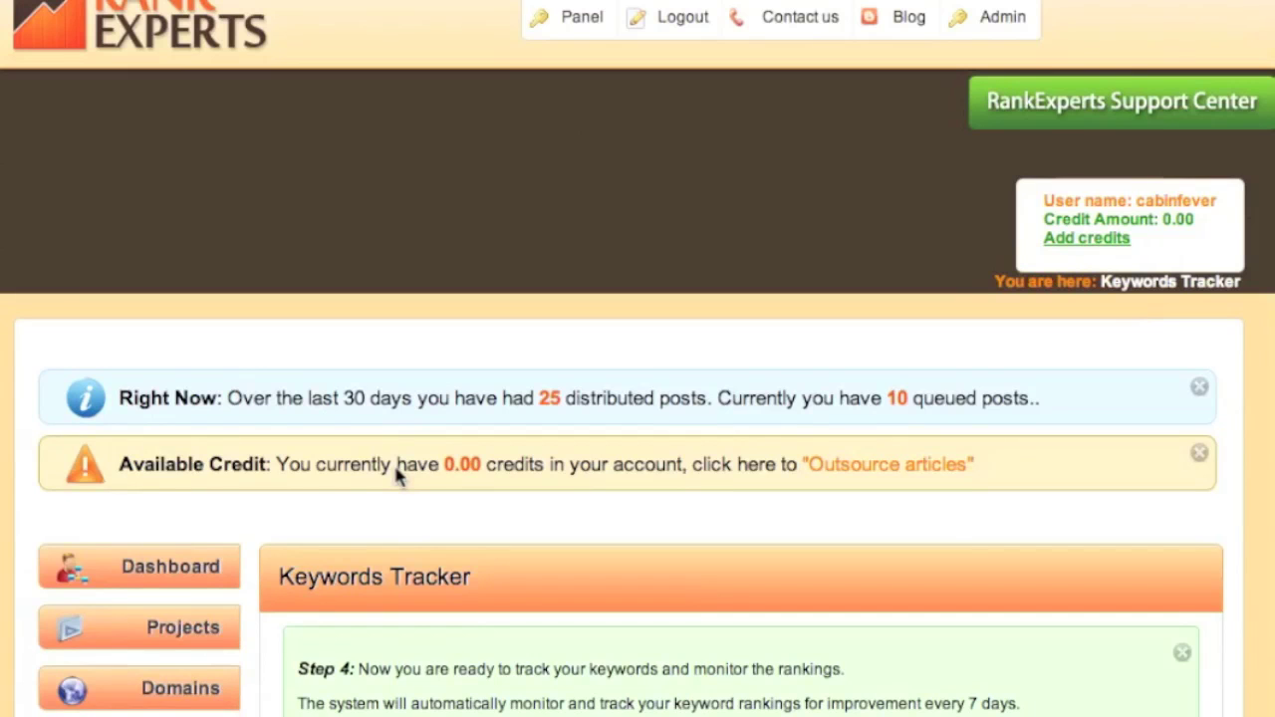
pyautogui.scroll(-5, 396, 474)
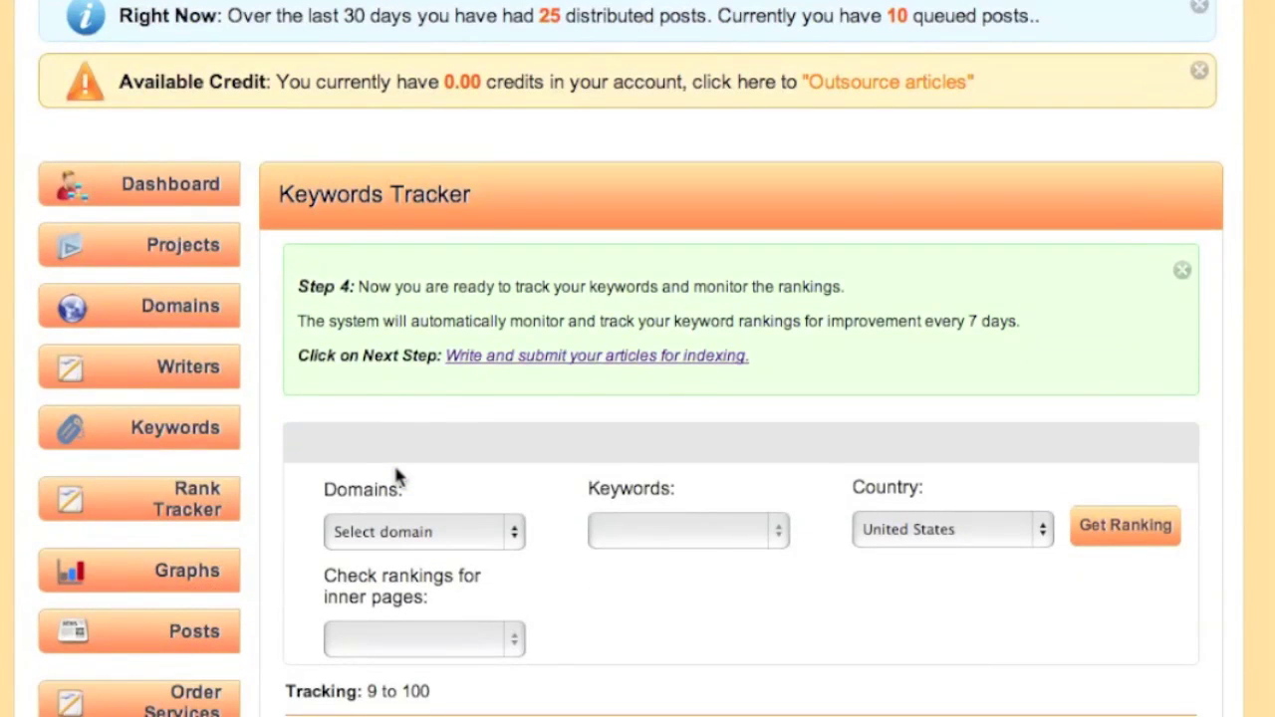
pyautogui.scroll(-8, 396, 479)
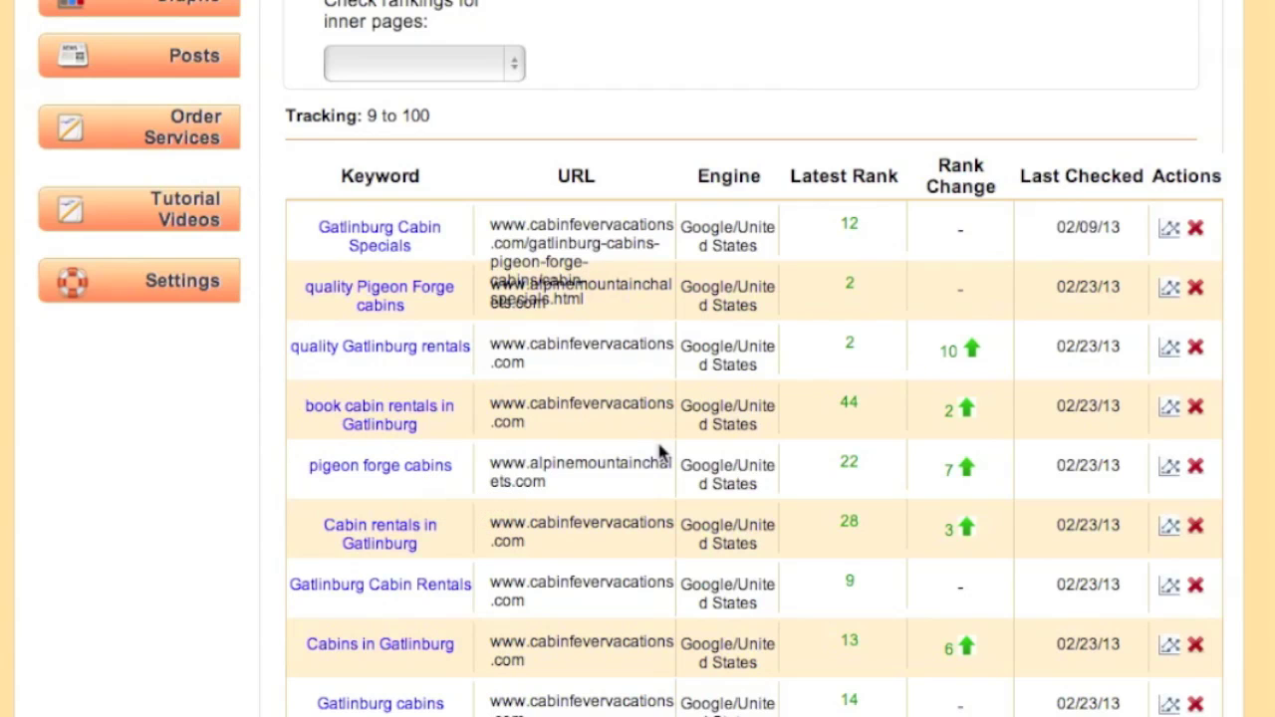
pyautogui.scroll(-3, 661, 449)
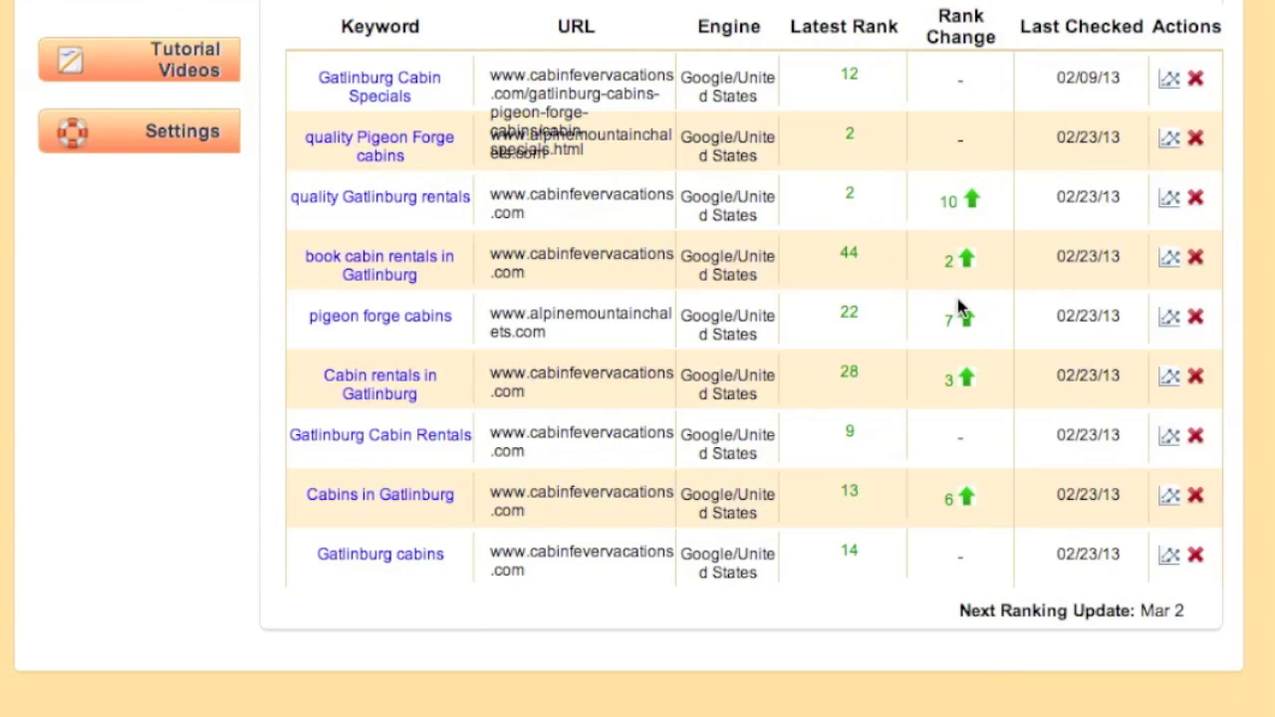
pyautogui.scroll(8, 960, 307)
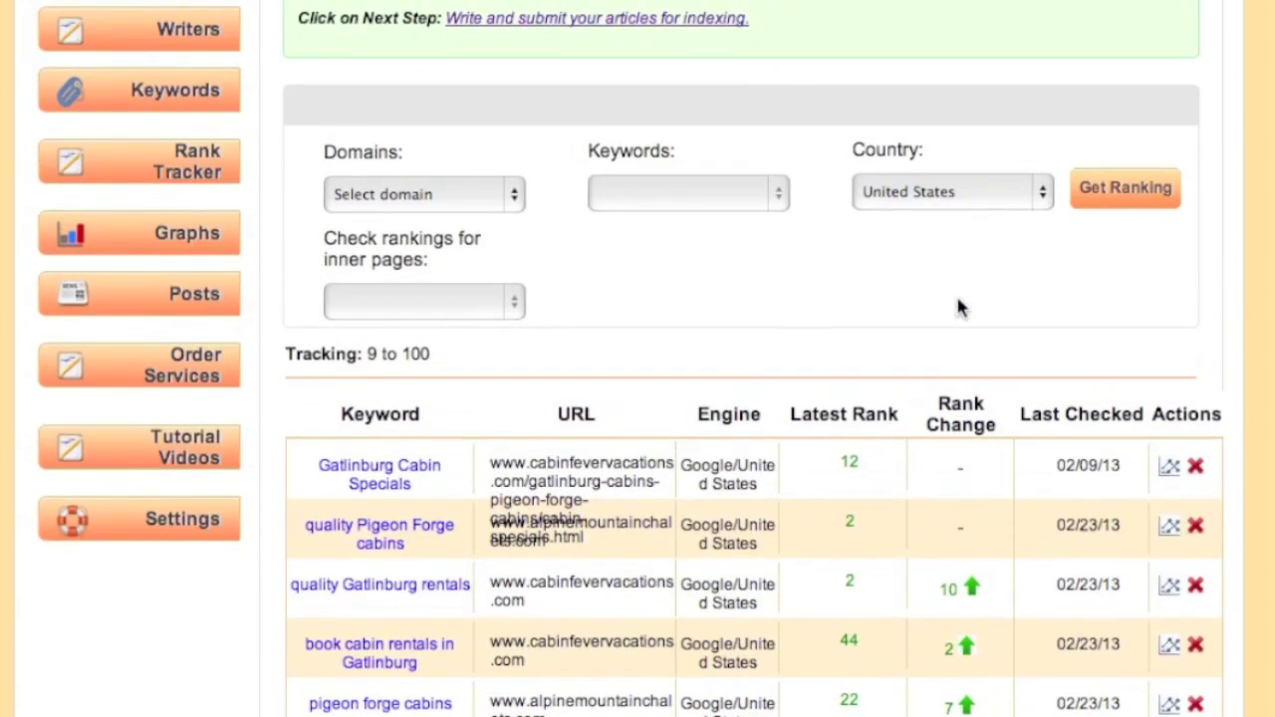
pyautogui.click(480, 198)
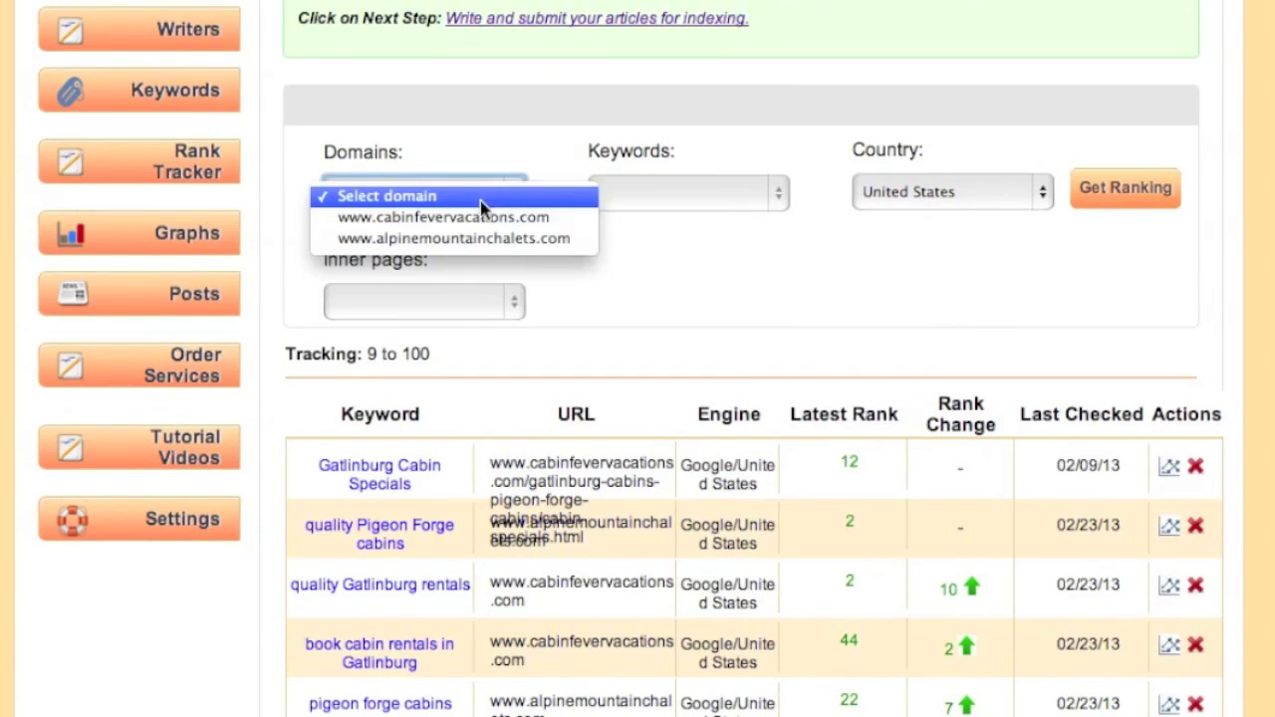
pyautogui.click(481, 218)
pyautogui.click(668, 199)
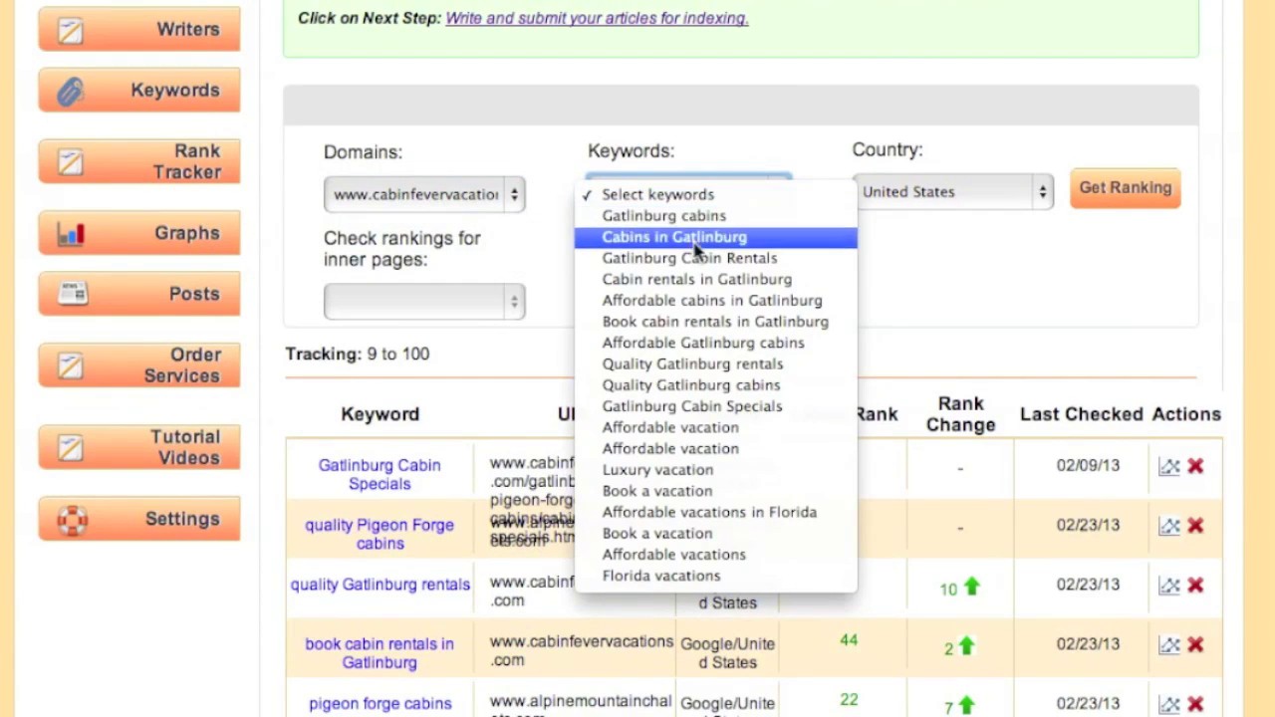
pyautogui.click(737, 365)
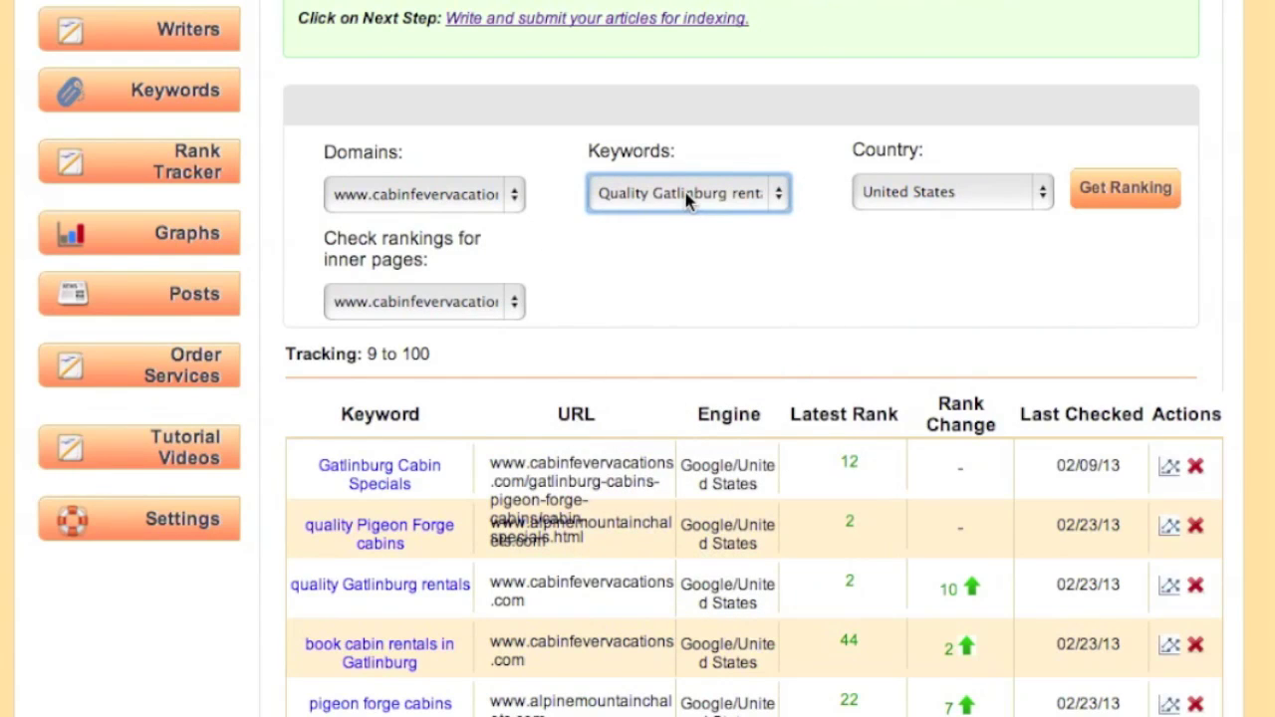
pyautogui.click(507, 300)
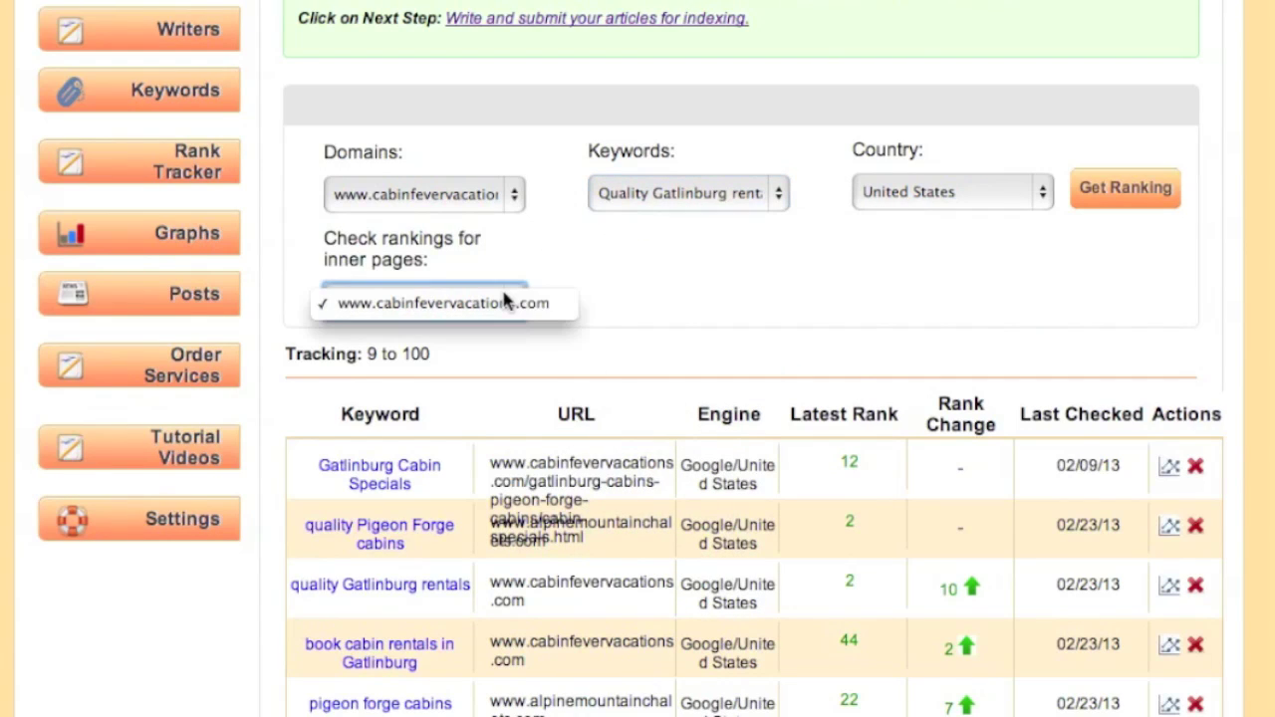
pyautogui.click(600, 283)
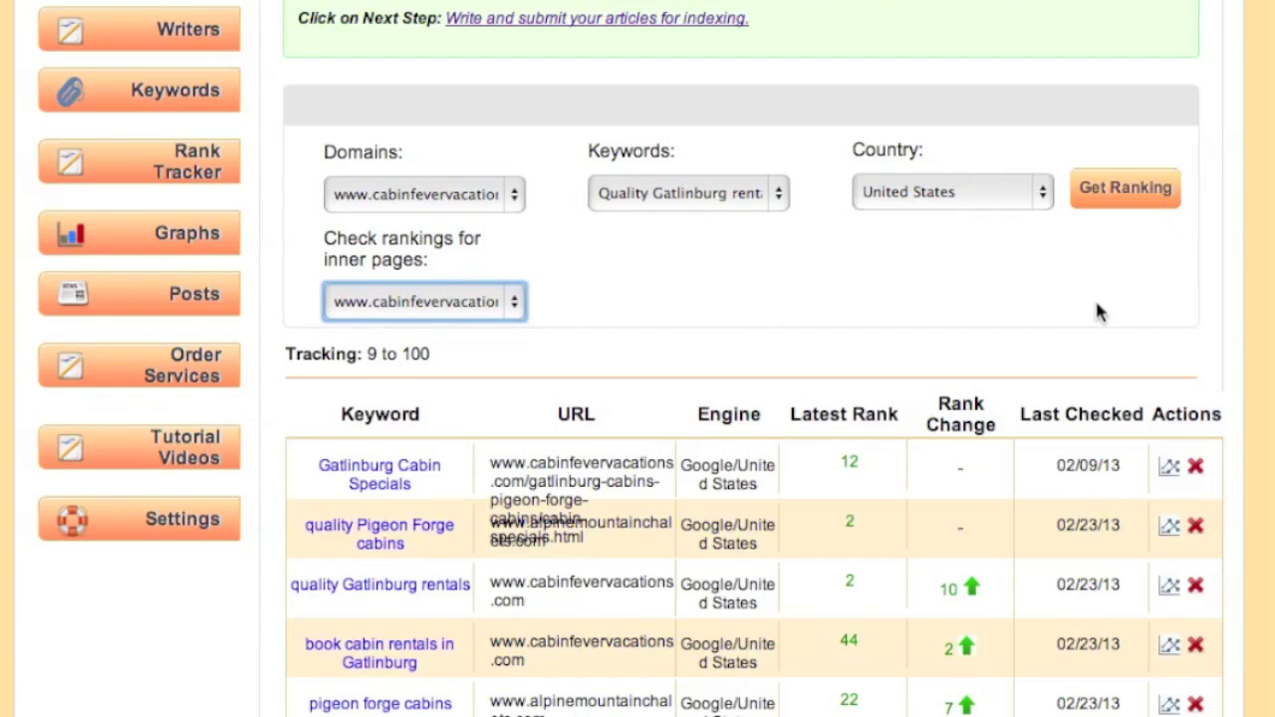
# Open the form for adding a new post and review the article submission rules
pyautogui.scroll(4, 1006, 334)
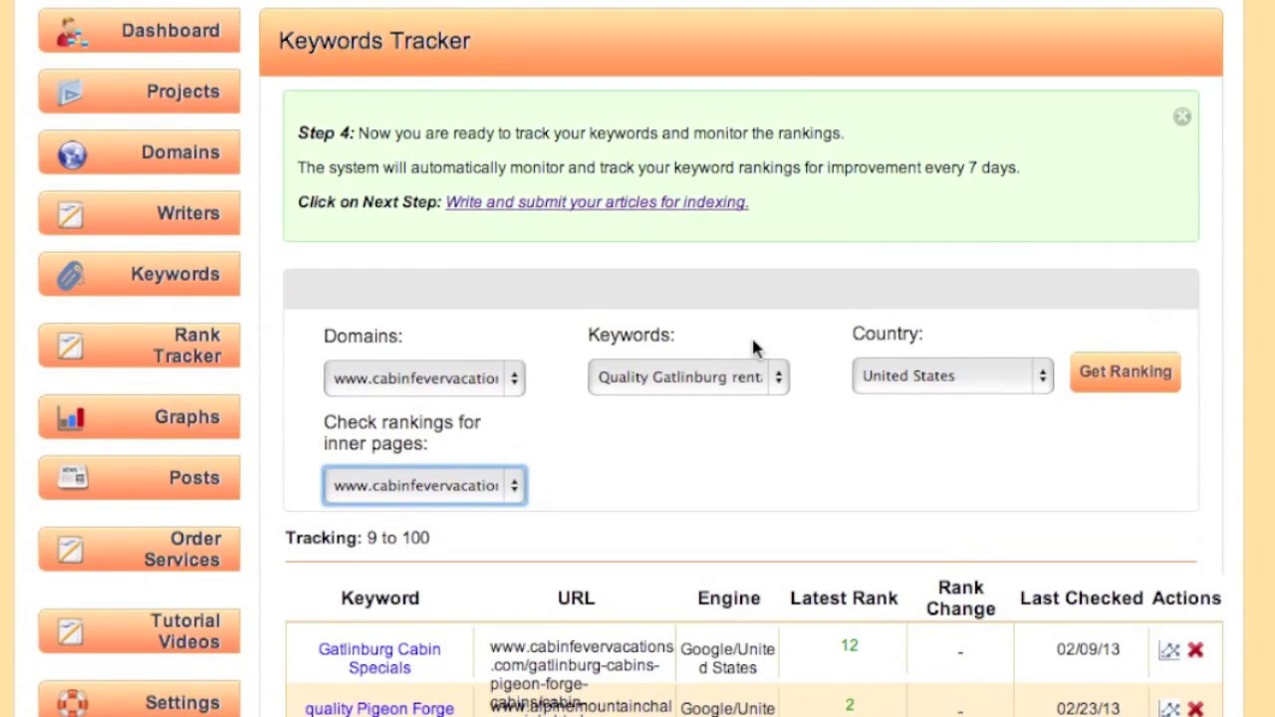
pyautogui.scroll(-4, 752, 335)
pyautogui.click(193, 286)
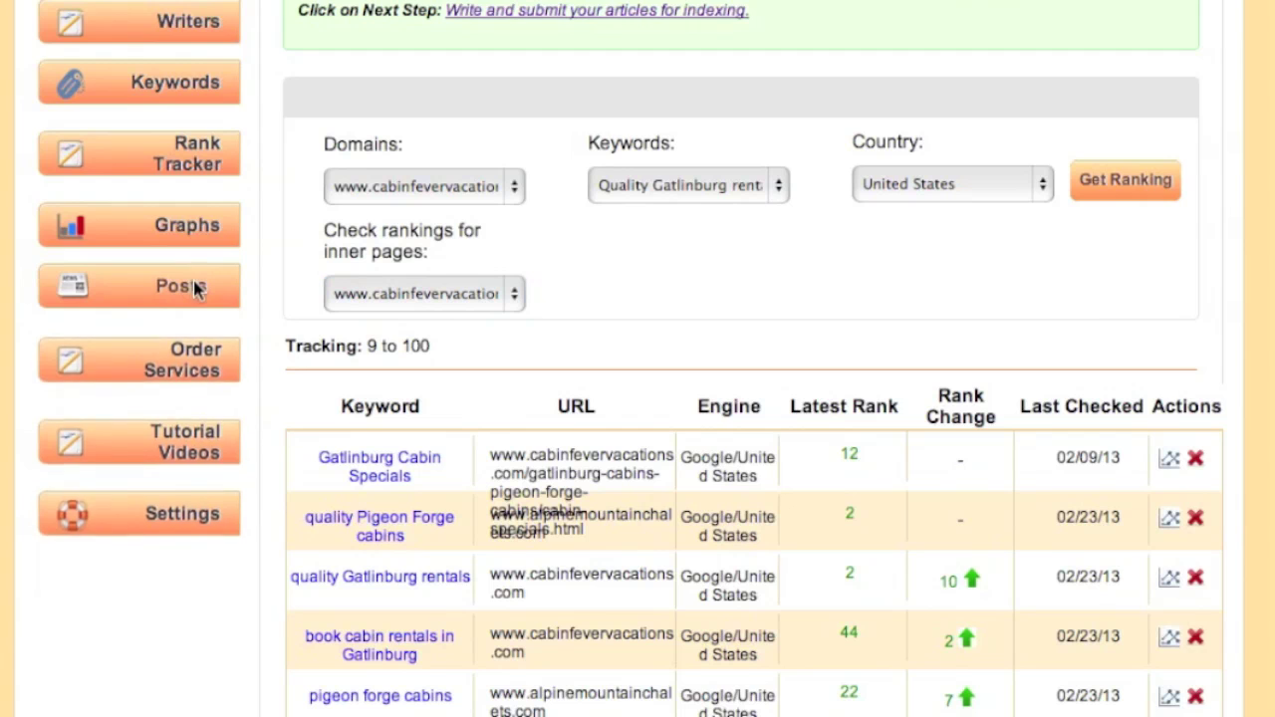
pyautogui.click(212, 370)
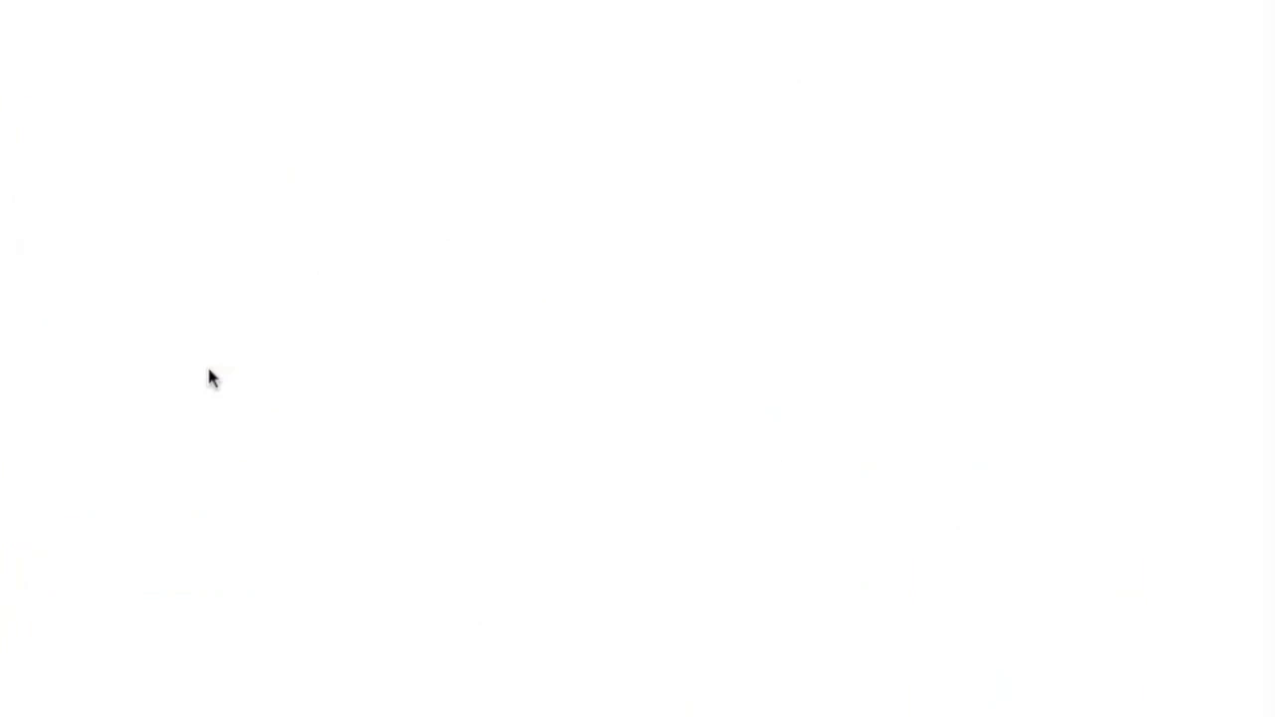
pyautogui.scroll(-10, 561, 432)
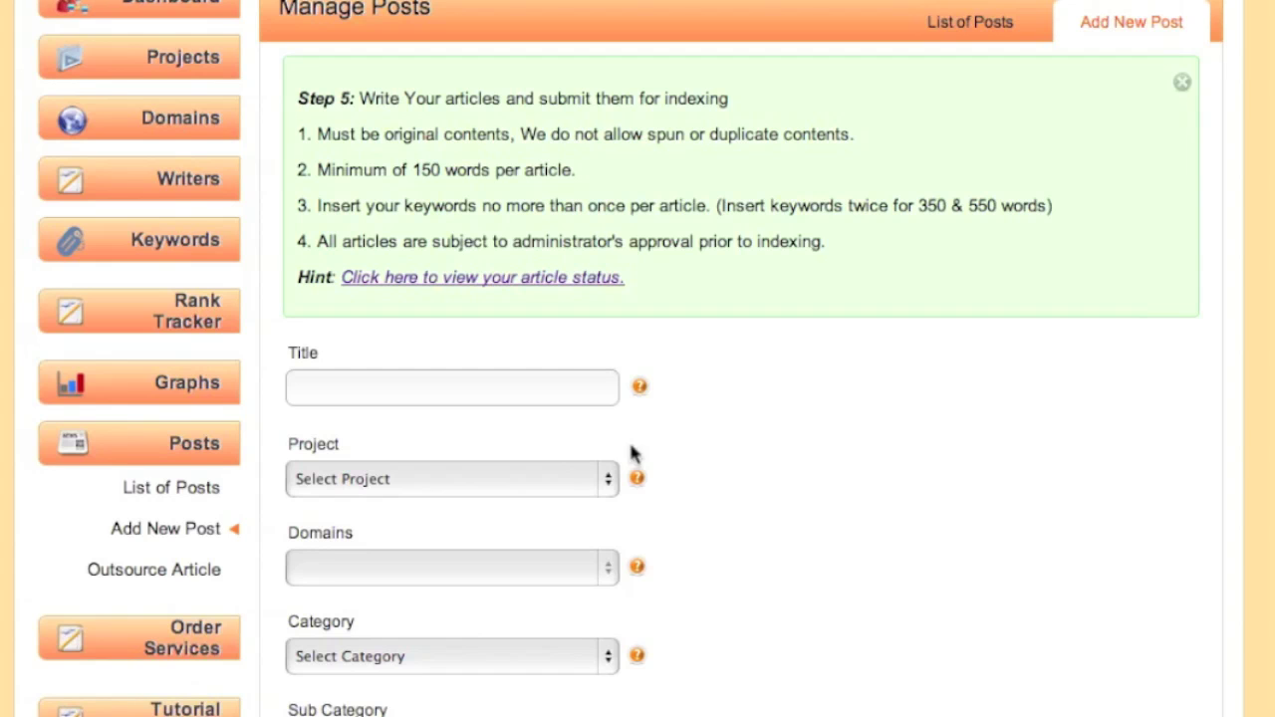
pyautogui.hotkey('ctrl', 'Up')
pyautogui.hotkey('ctrl', 'Up')
pyautogui.scroll(-5, 751, 488)
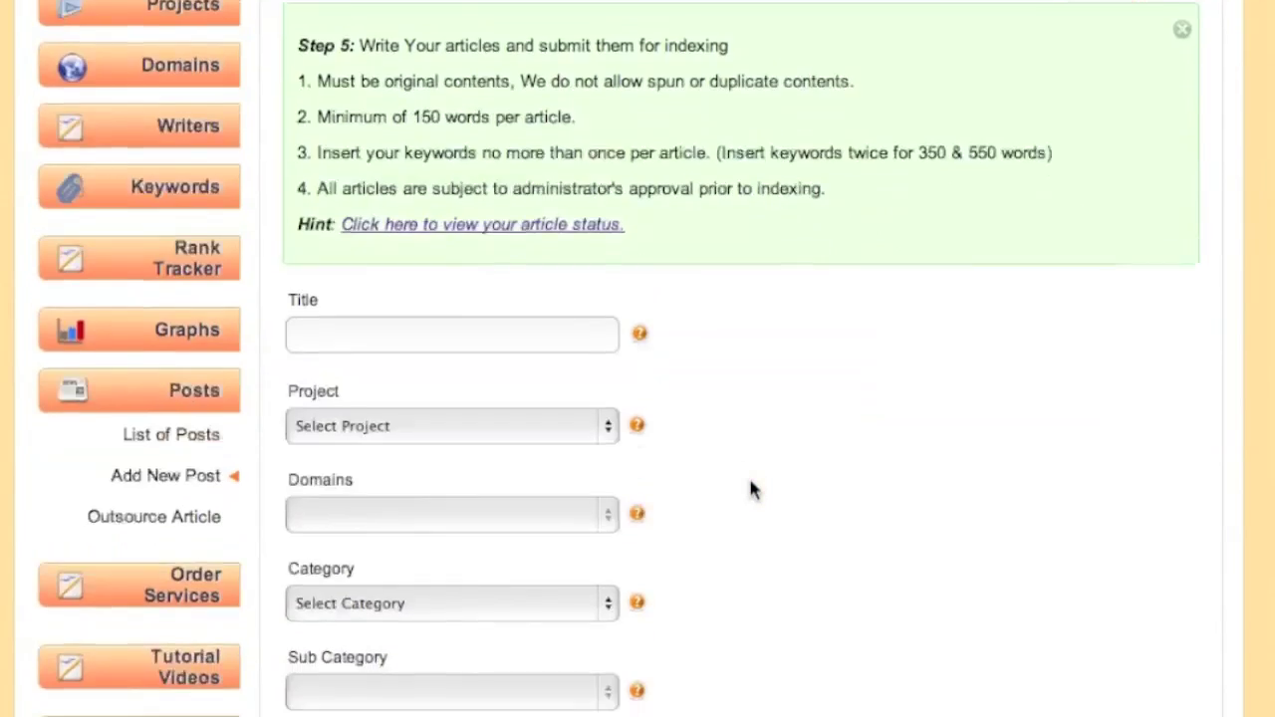
pyautogui.scroll(3, 751, 488)
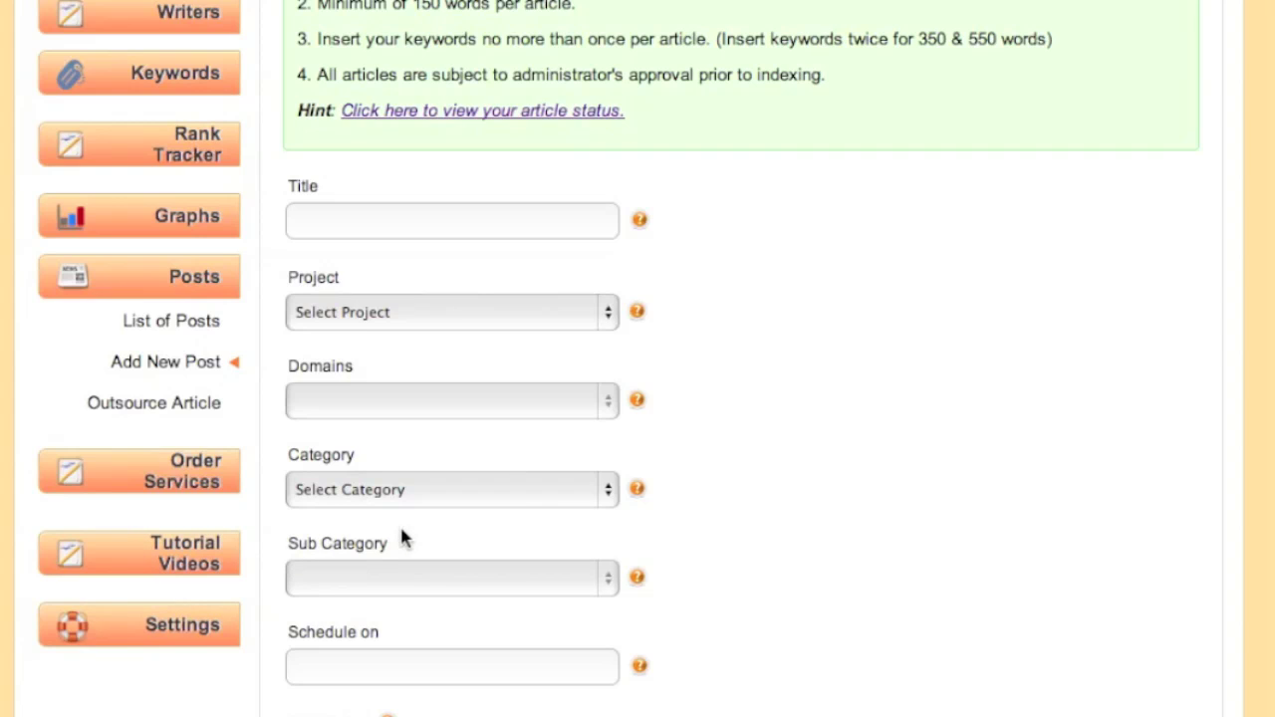
# Title the new post "Book a vacation" and assign it to the Cabin Fever project and the Cabin Fever domain
pyautogui.click(543, 219)
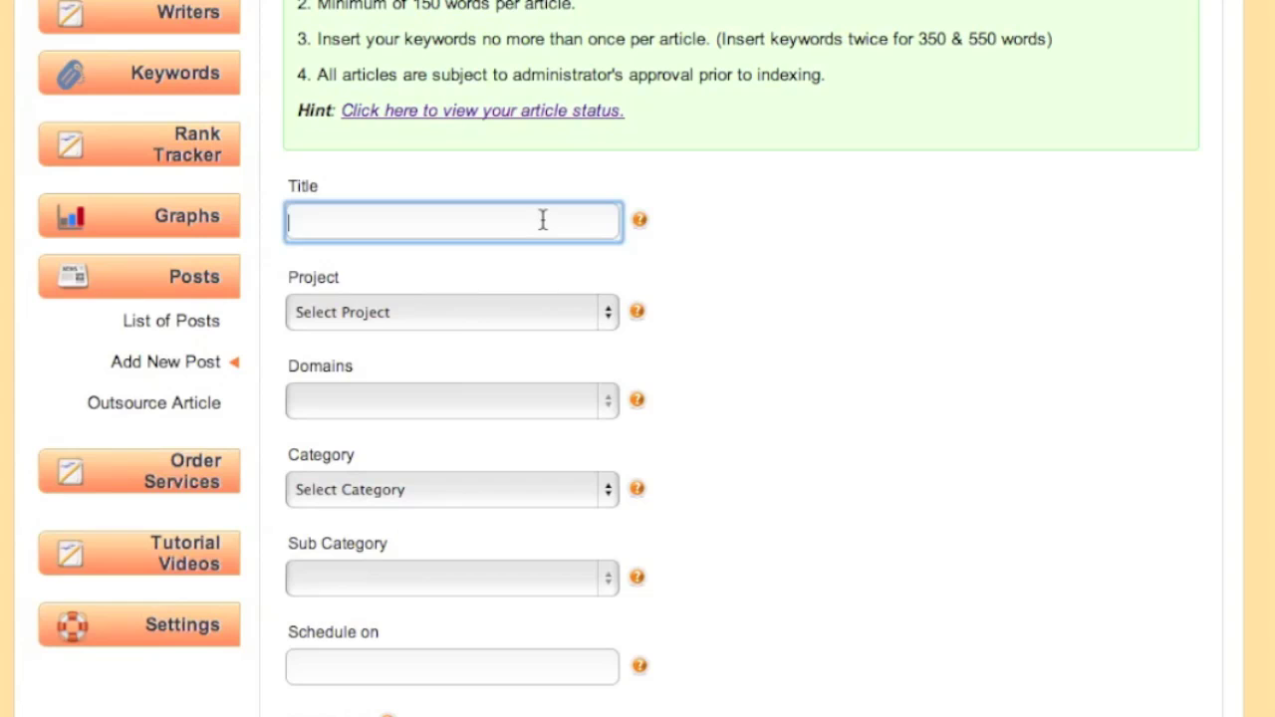
pyautogui.write('Book a vacation')
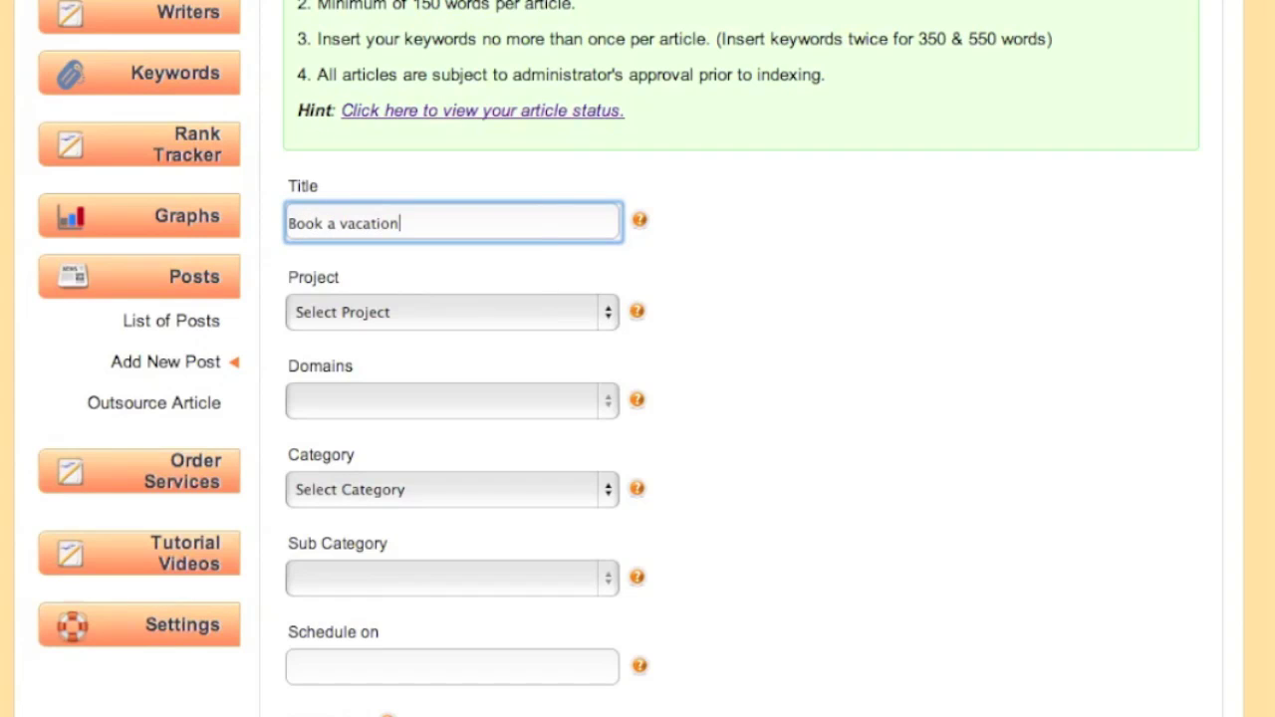
pyautogui.click(590, 323)
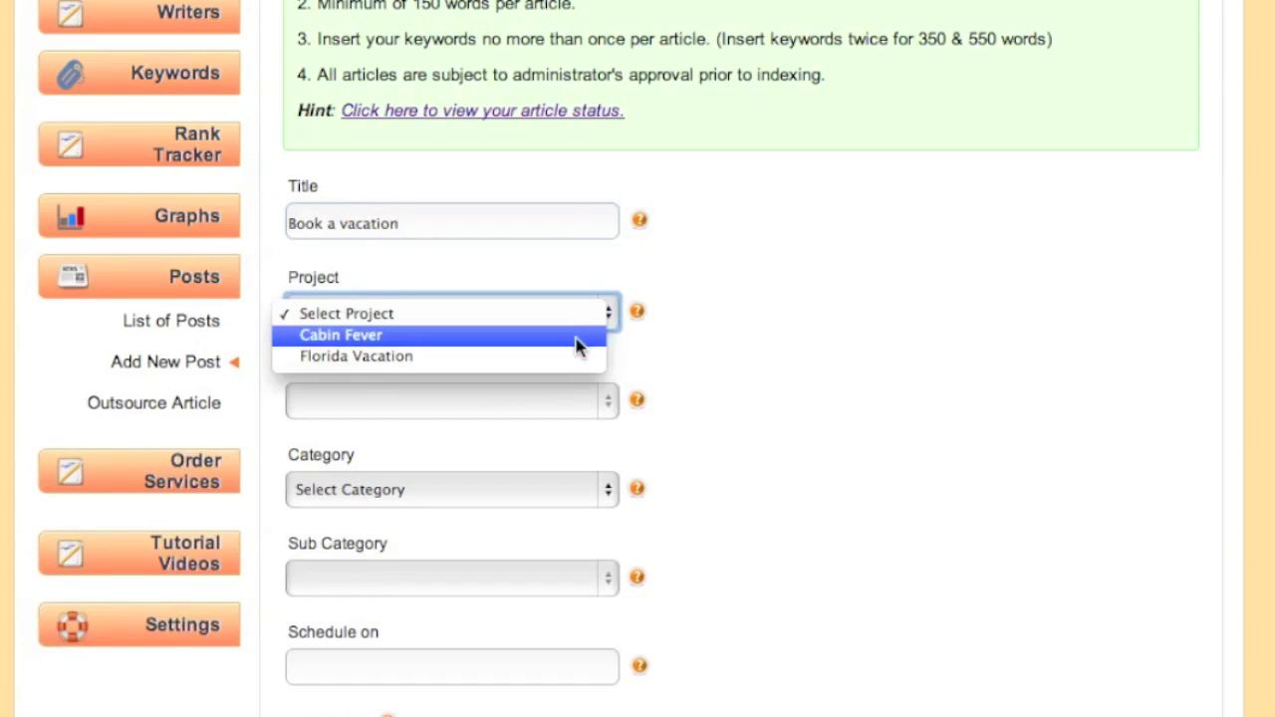
pyautogui.click(574, 335)
pyautogui.click(554, 402)
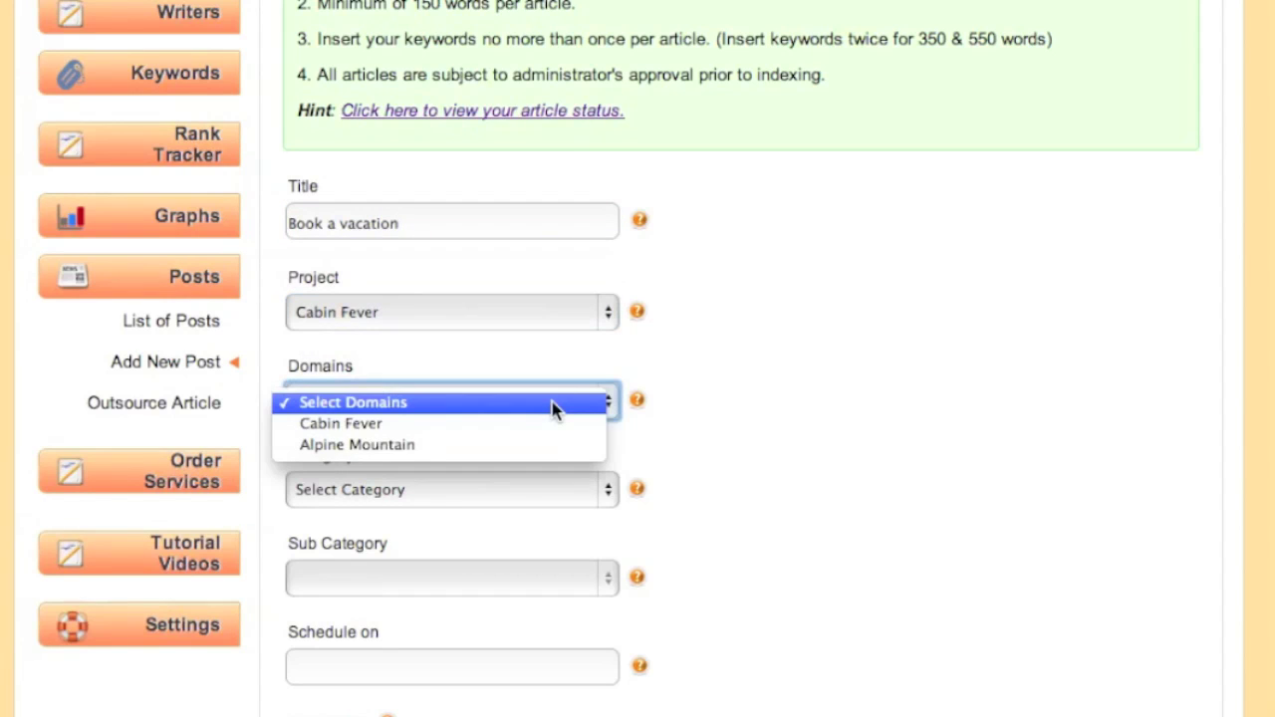
pyautogui.click(553, 424)
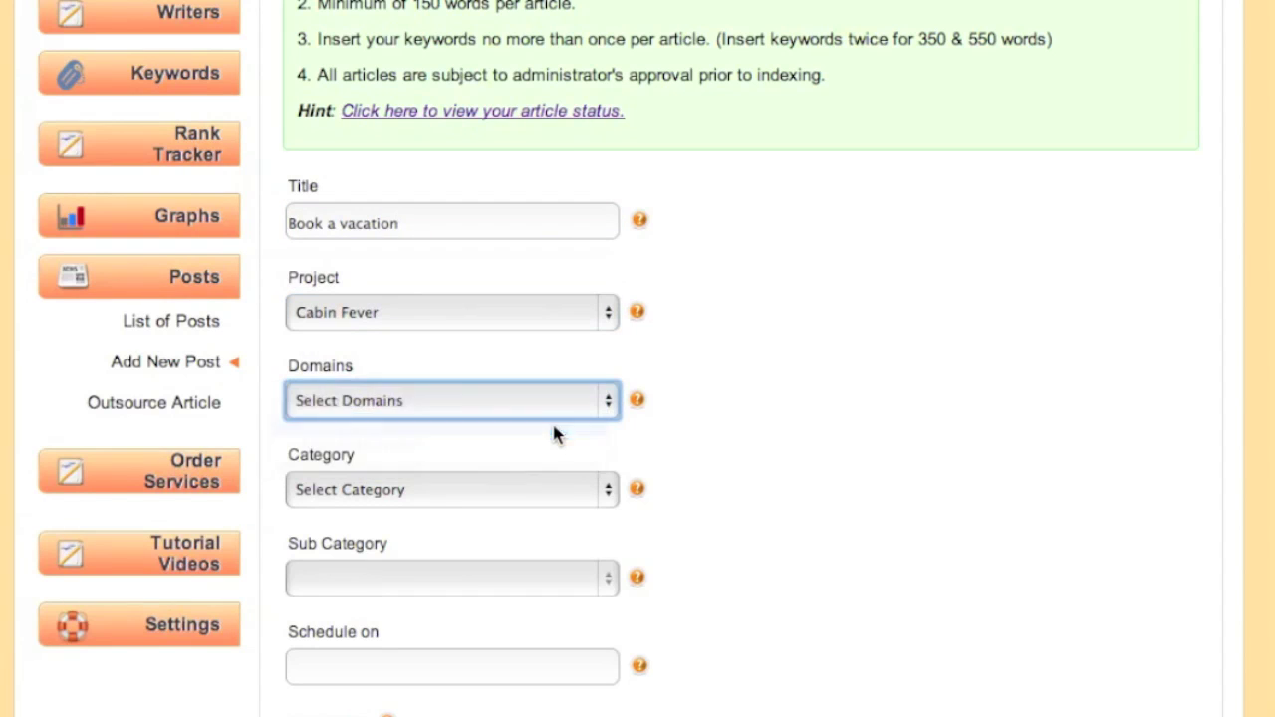
# Set the post's category to Tier 2 premium network, sub category to Page rank 3+ and schedule date to 02/26/2013
pyautogui.click(558, 502)
pyautogui.click(559, 516)
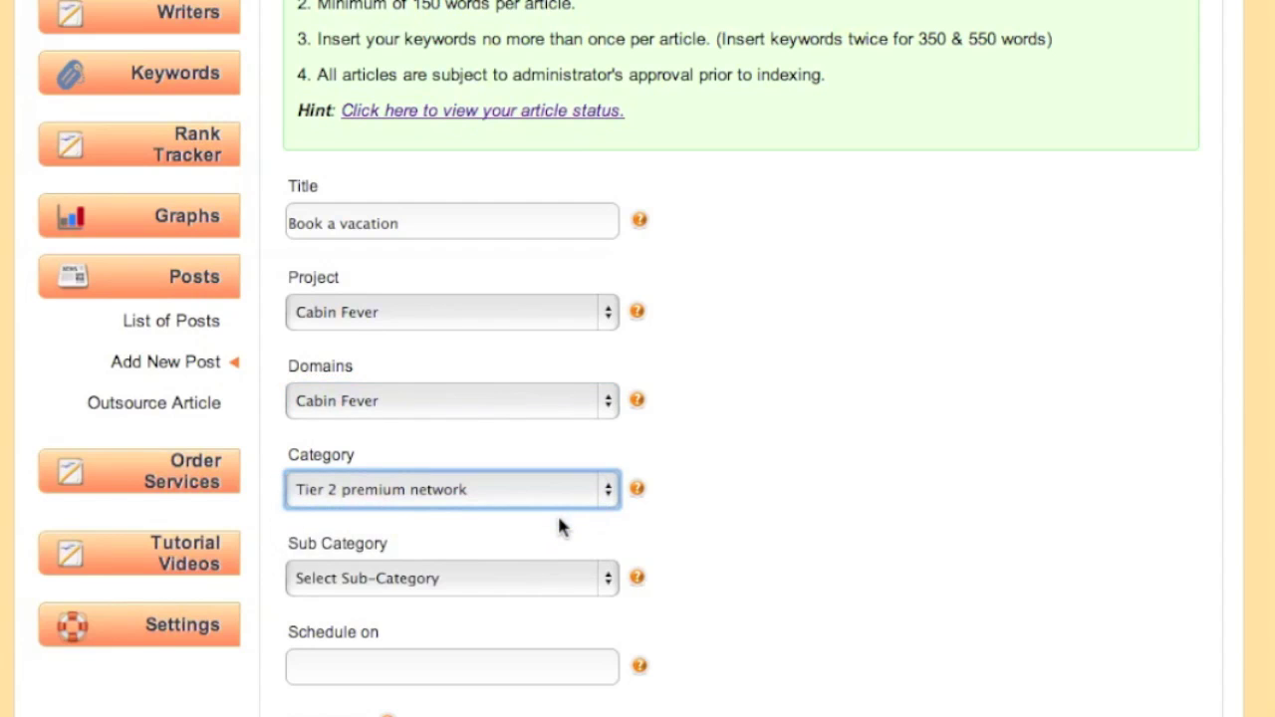
pyautogui.scroll(-5, 708, 490)
pyautogui.click(588, 377)
pyautogui.click(589, 387)
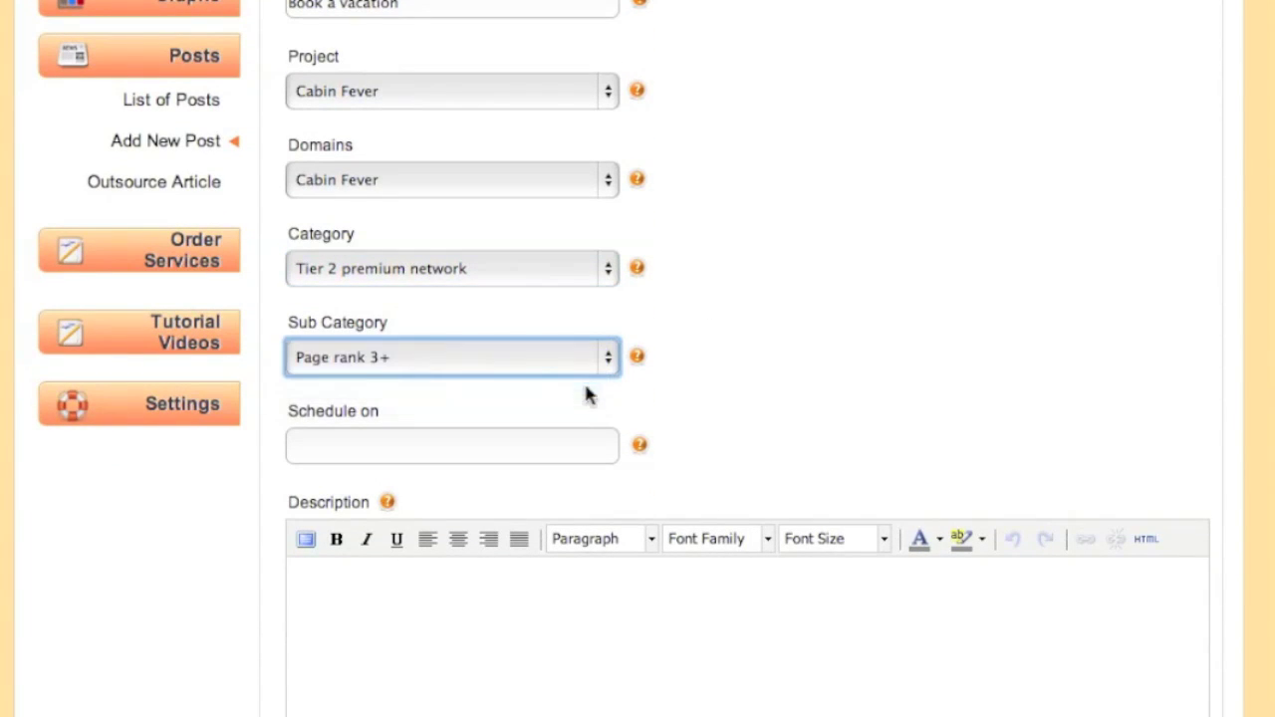
pyautogui.click(577, 452)
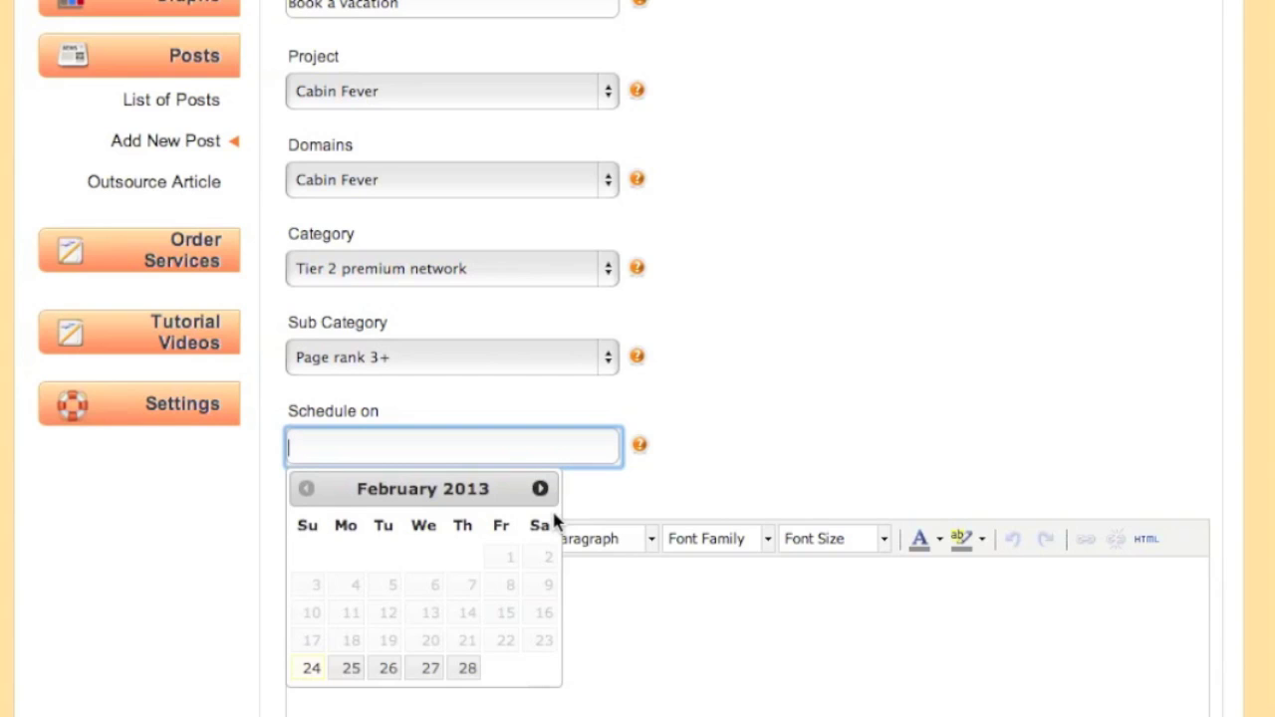
pyautogui.click(390, 670)
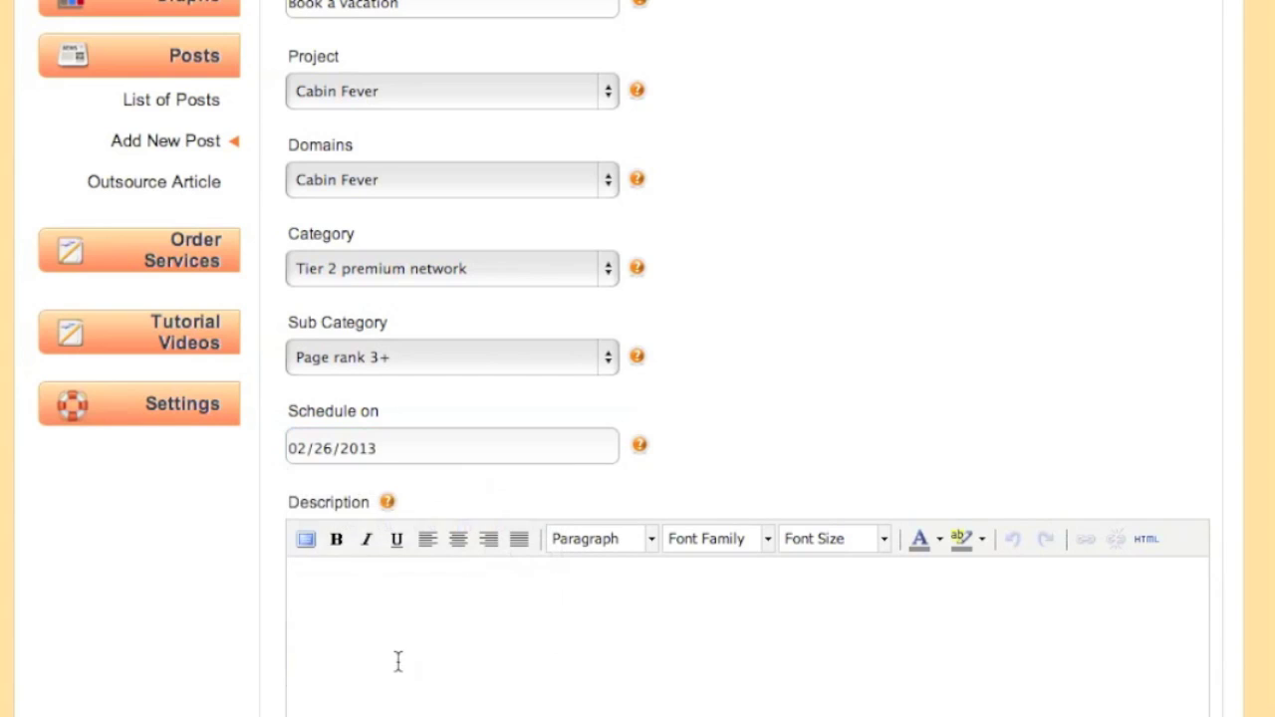
# Examine the post's description editor, the keywords available for insertion and the sharing options
pyautogui.scroll(-3, 514, 624)
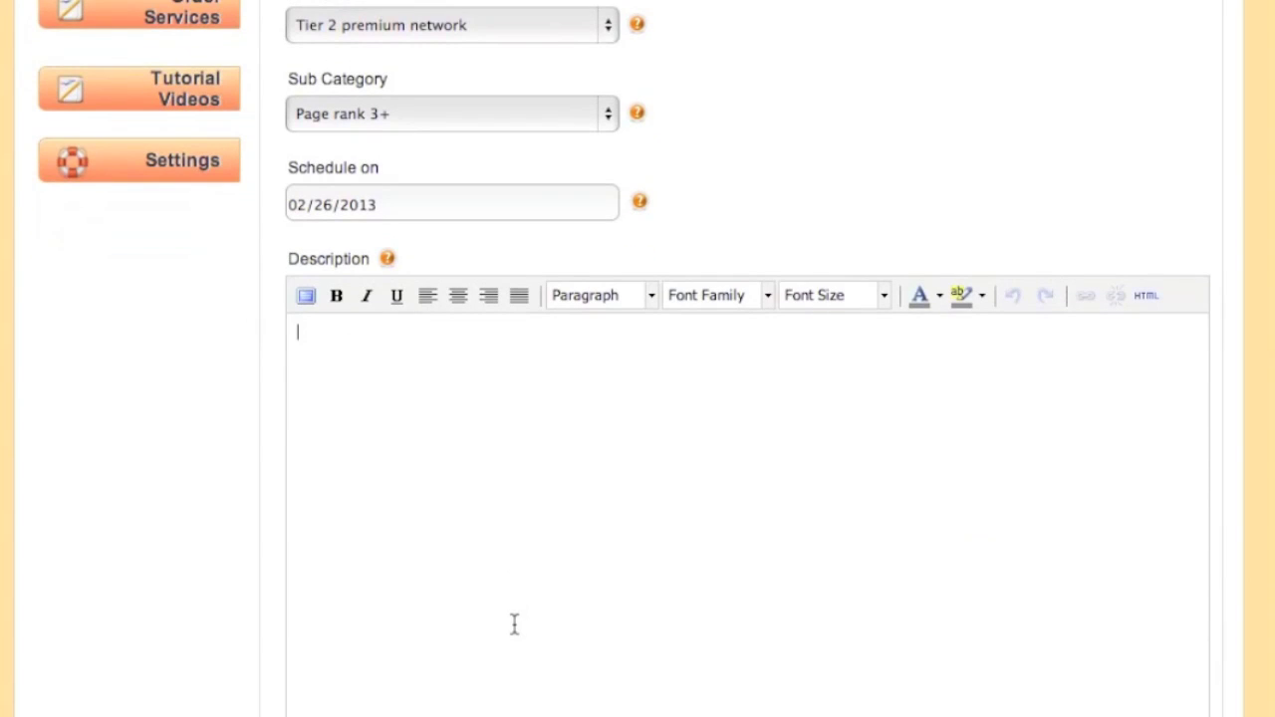
pyautogui.scroll(-3, 514, 624)
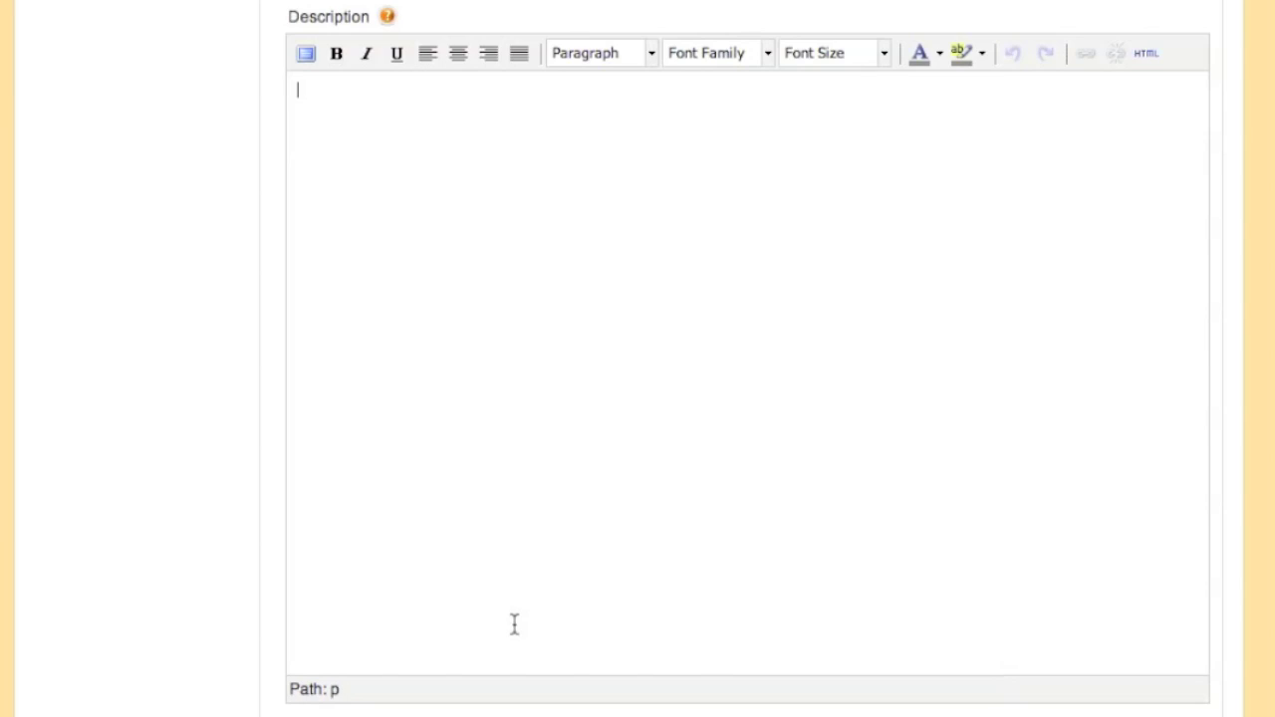
pyautogui.scroll(-4, 514, 624)
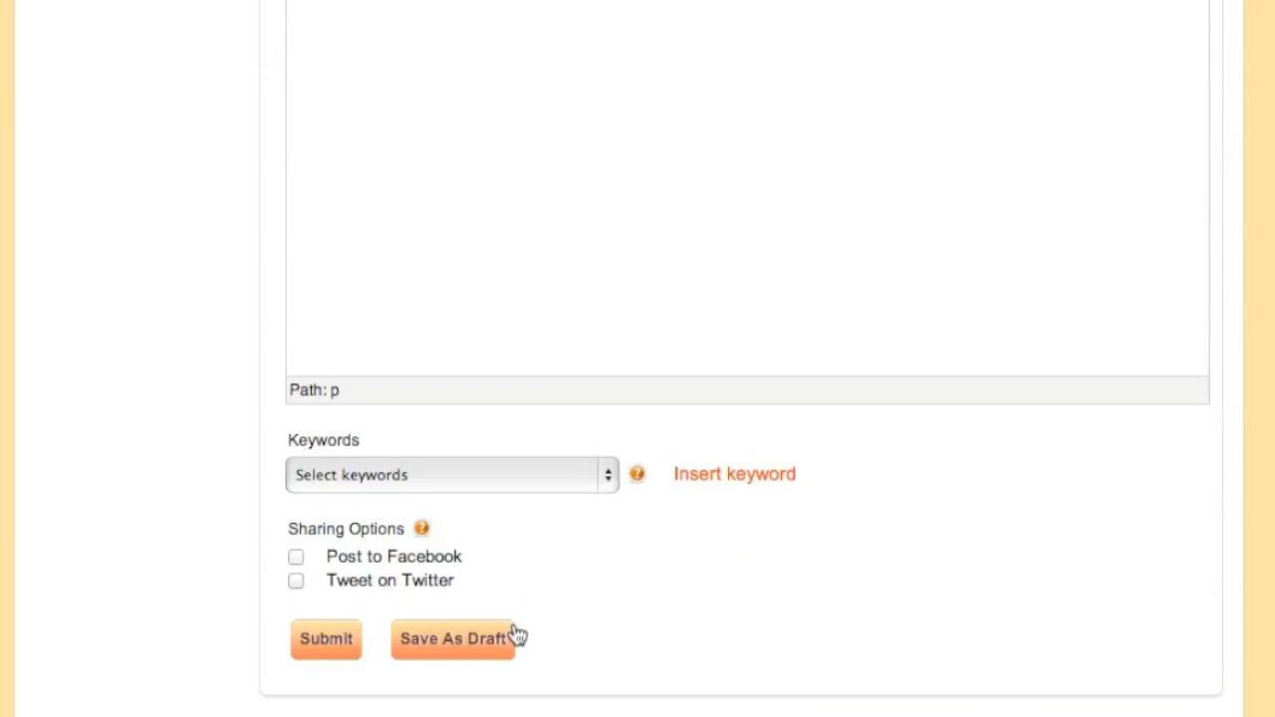
pyautogui.click(586, 474)
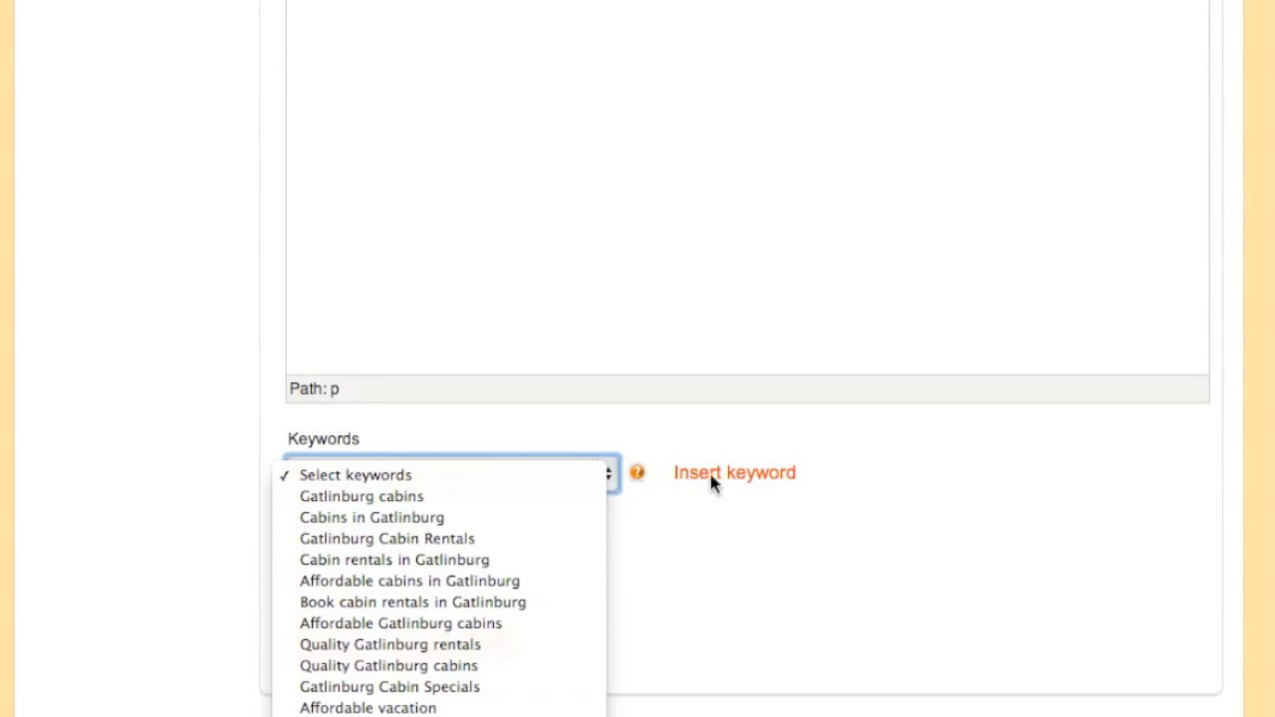
pyautogui.click(709, 250)
pyautogui.scroll(4, 709, 249)
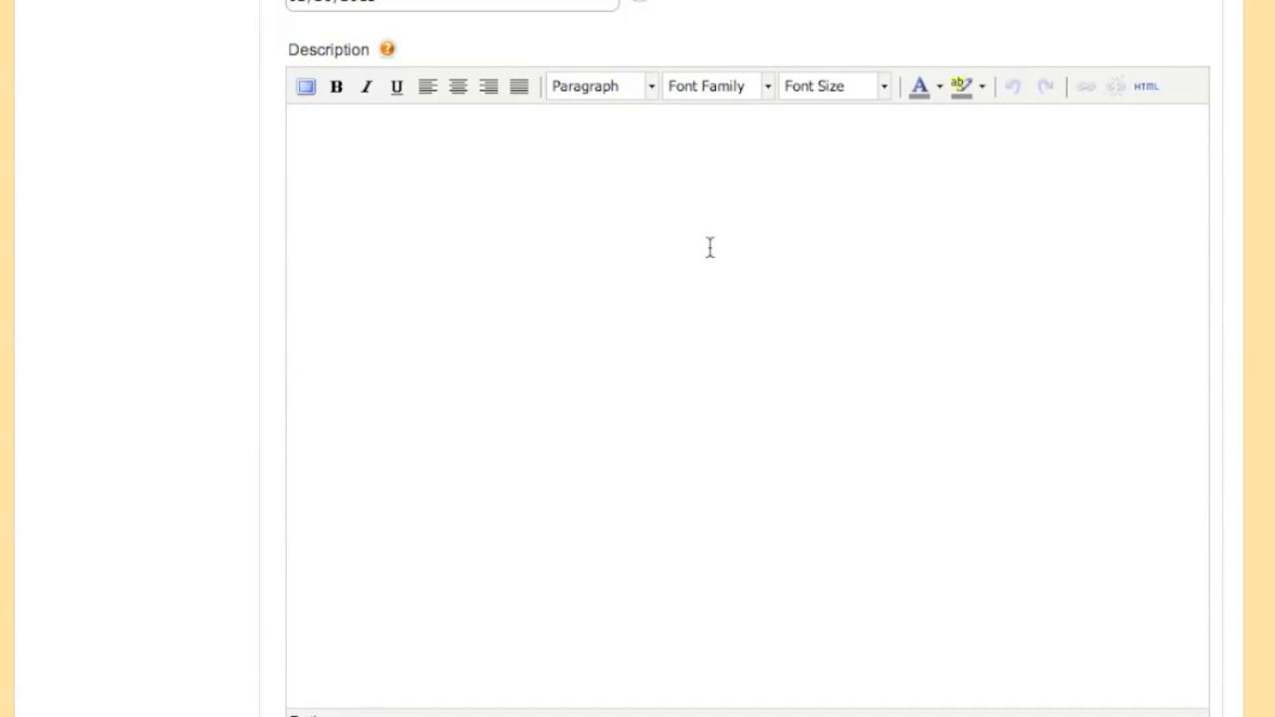
pyautogui.click(723, 290)
pyautogui.scroll(-5, 723, 290)
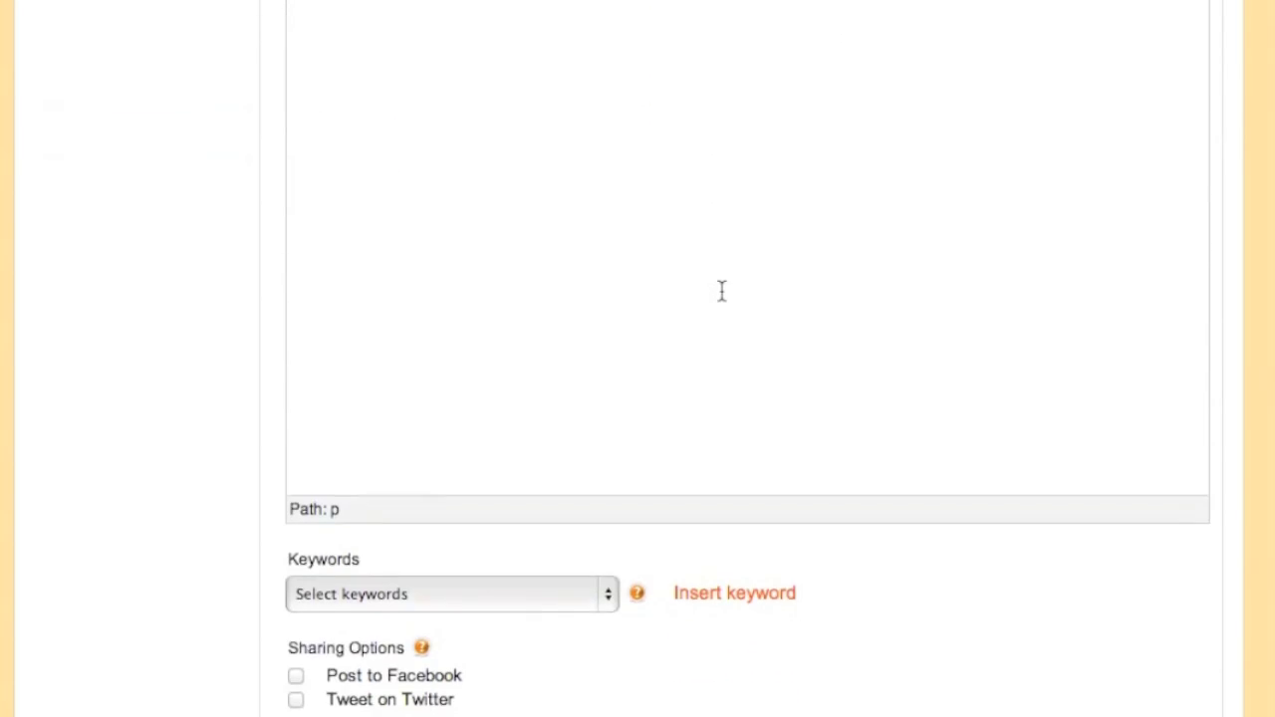
# Open the list of posts and review the entries' status icons down to the status legend at its end
pyautogui.scroll(15, 336, 606)
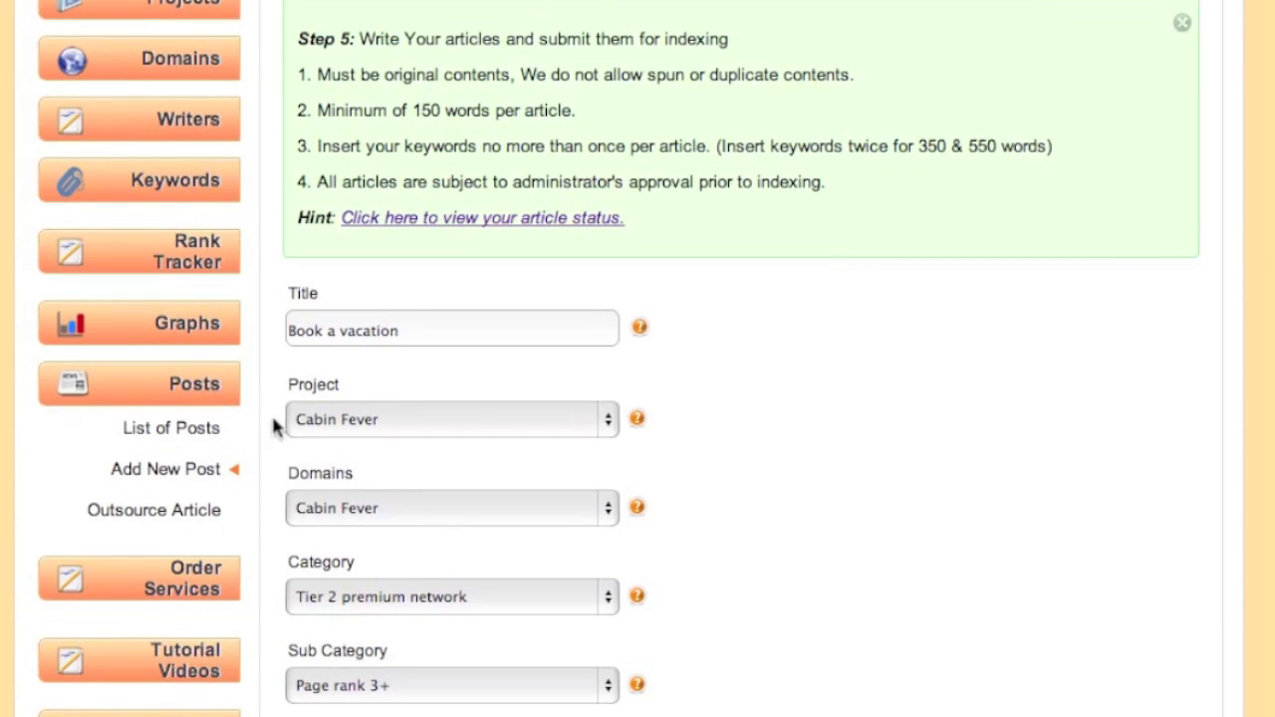
pyautogui.click(219, 430)
pyautogui.click(815, 186)
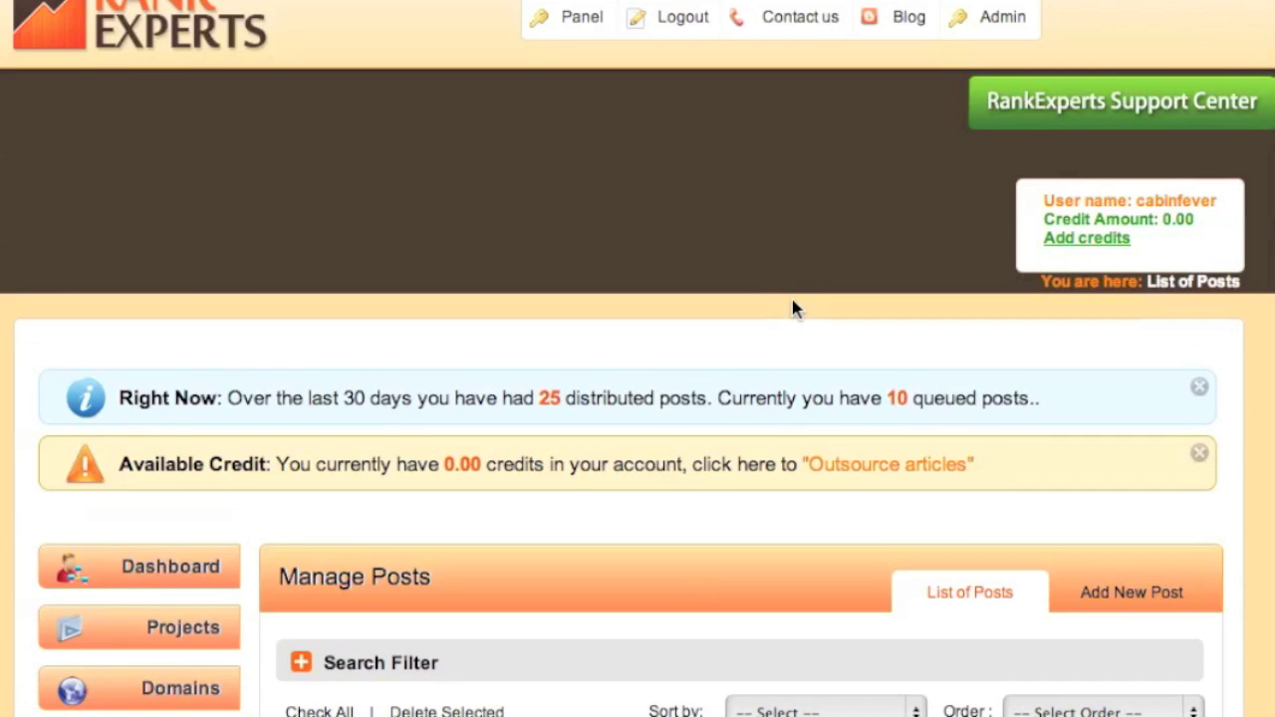
pyautogui.scroll(-5, 792, 301)
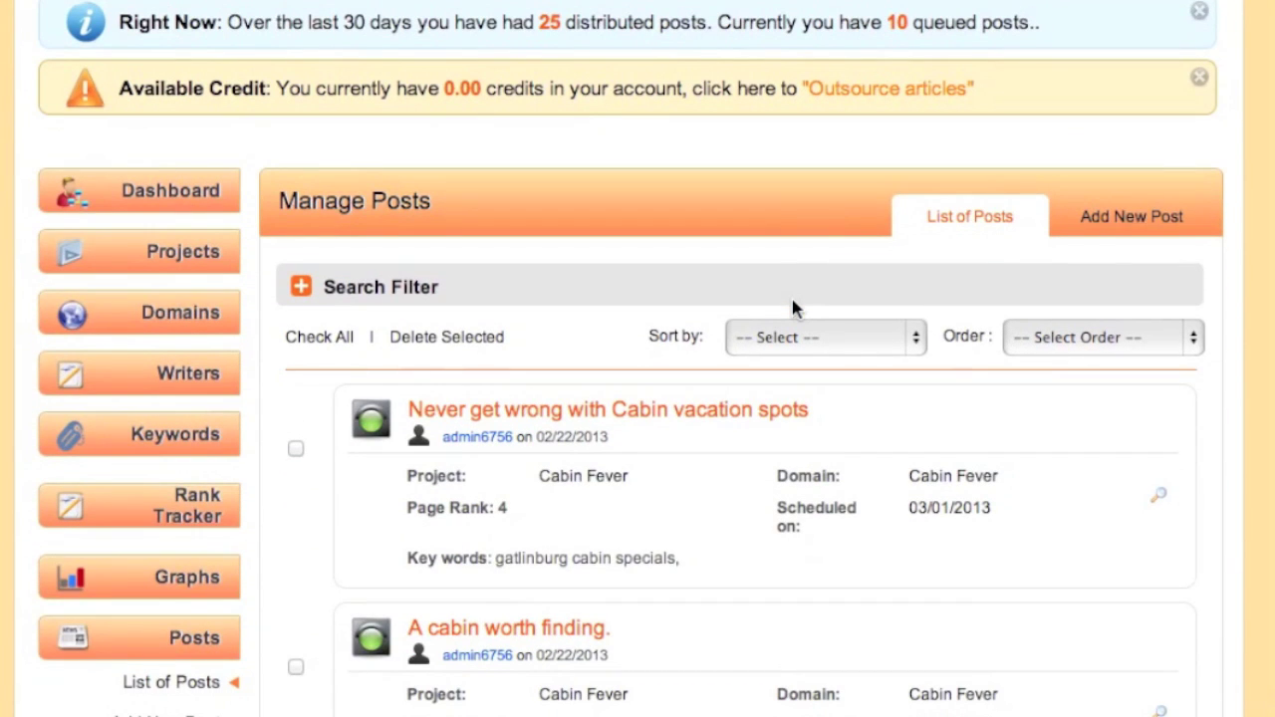
pyautogui.scroll(-2, 793, 306)
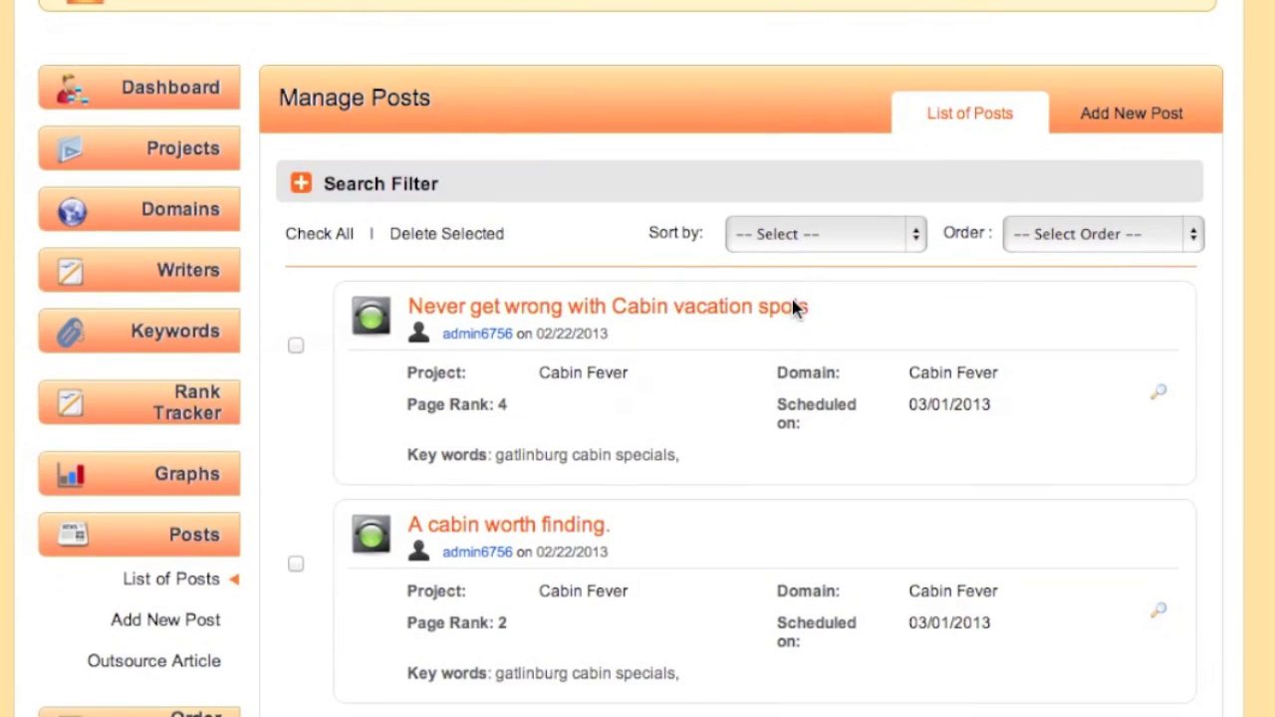
pyautogui.scroll(-15, 794, 308)
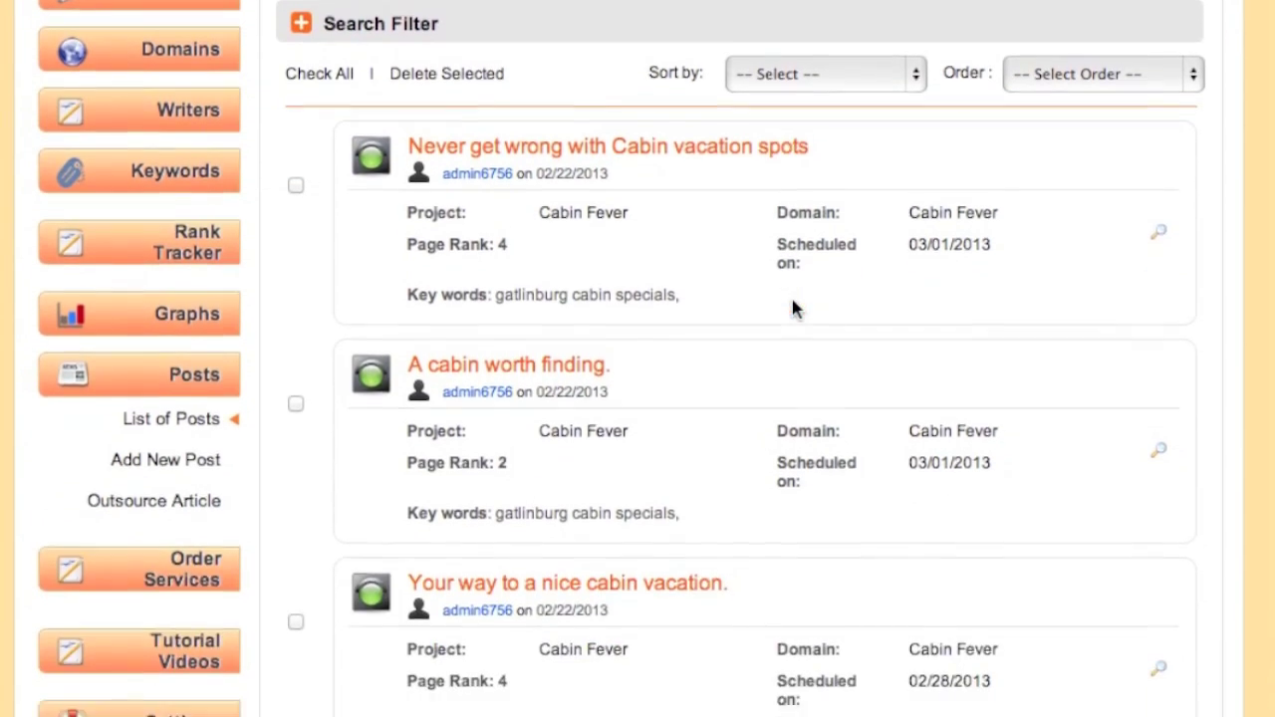
pyautogui.scroll(-15, 794, 308)
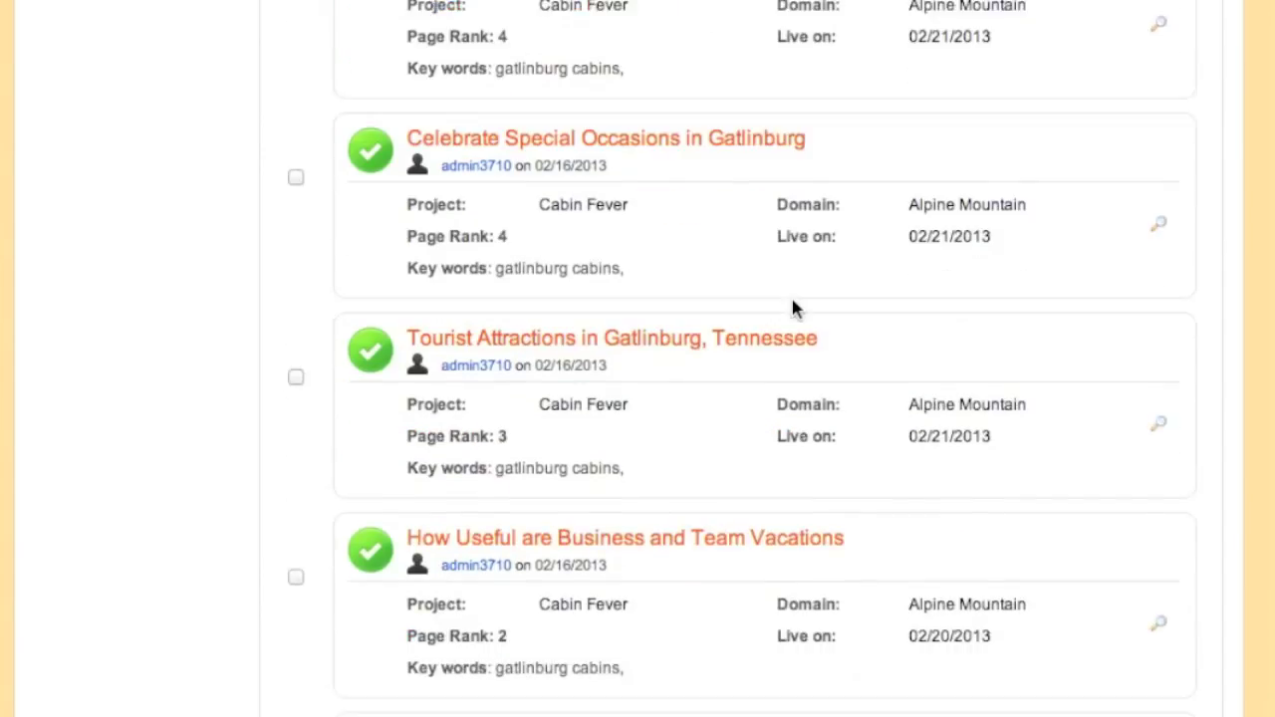
pyautogui.scroll(-15, 793, 304)
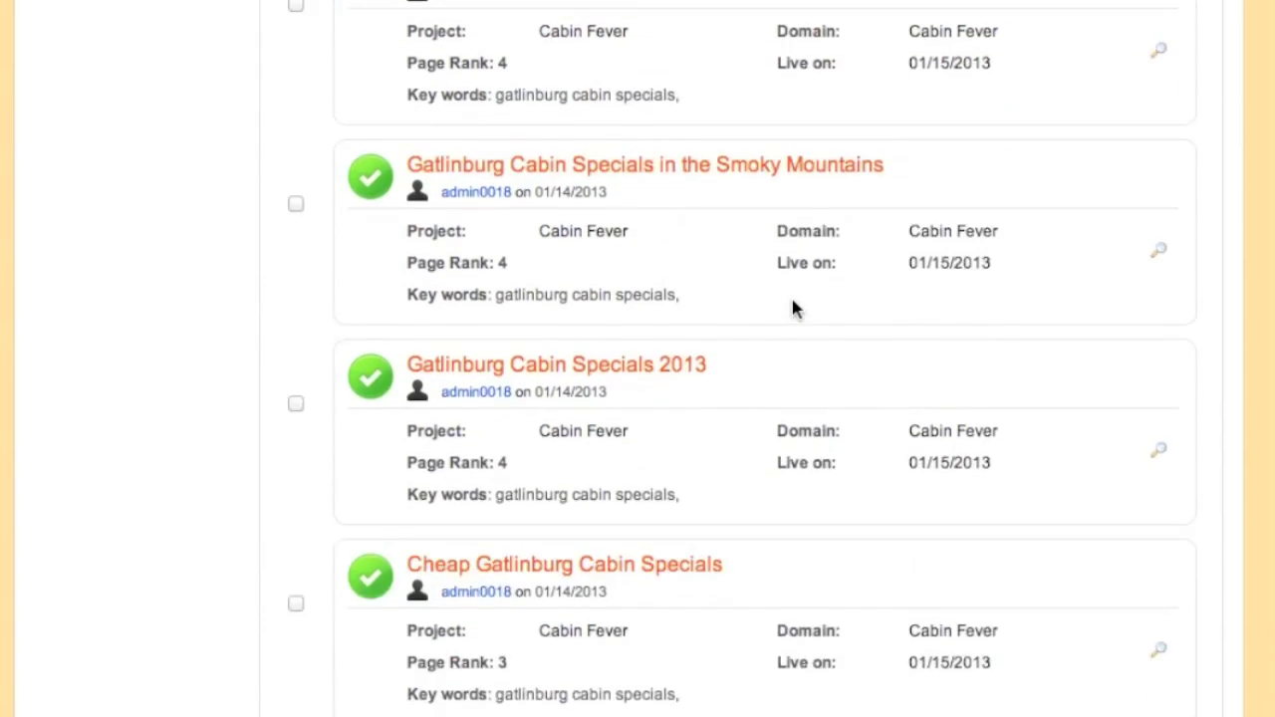
pyautogui.scroll(-2, 794, 303)
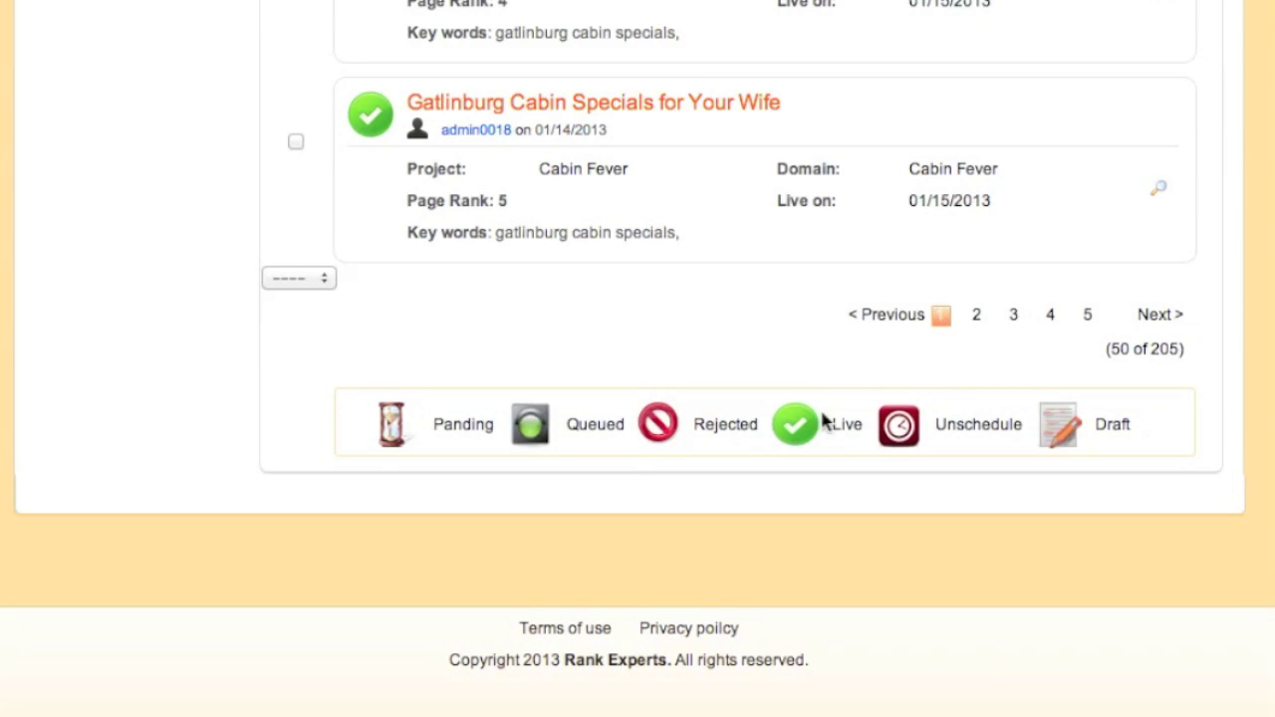
# Review the live posts in the list and read the details of "Try these Gatlinburg Cabin Specials Now"
pyautogui.scroll(5, 848, 478)
pyautogui.scroll(2, 848, 479)
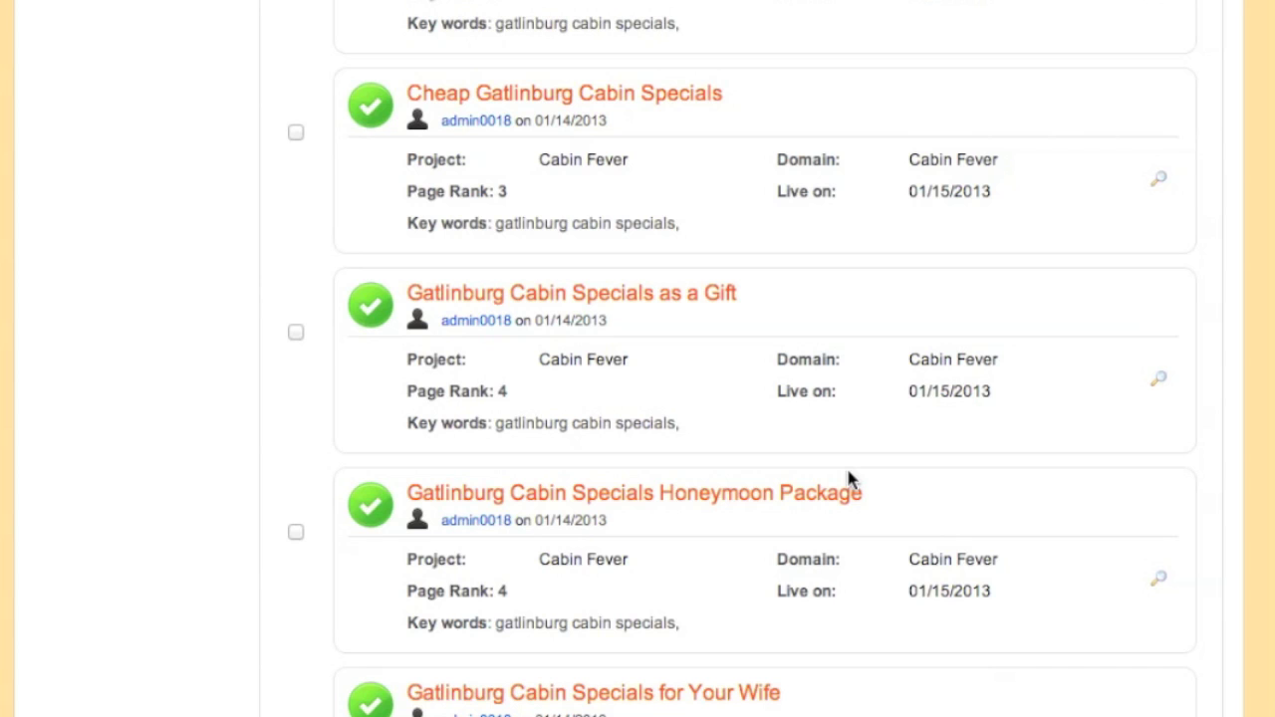
pyautogui.scroll(-5, 848, 479)
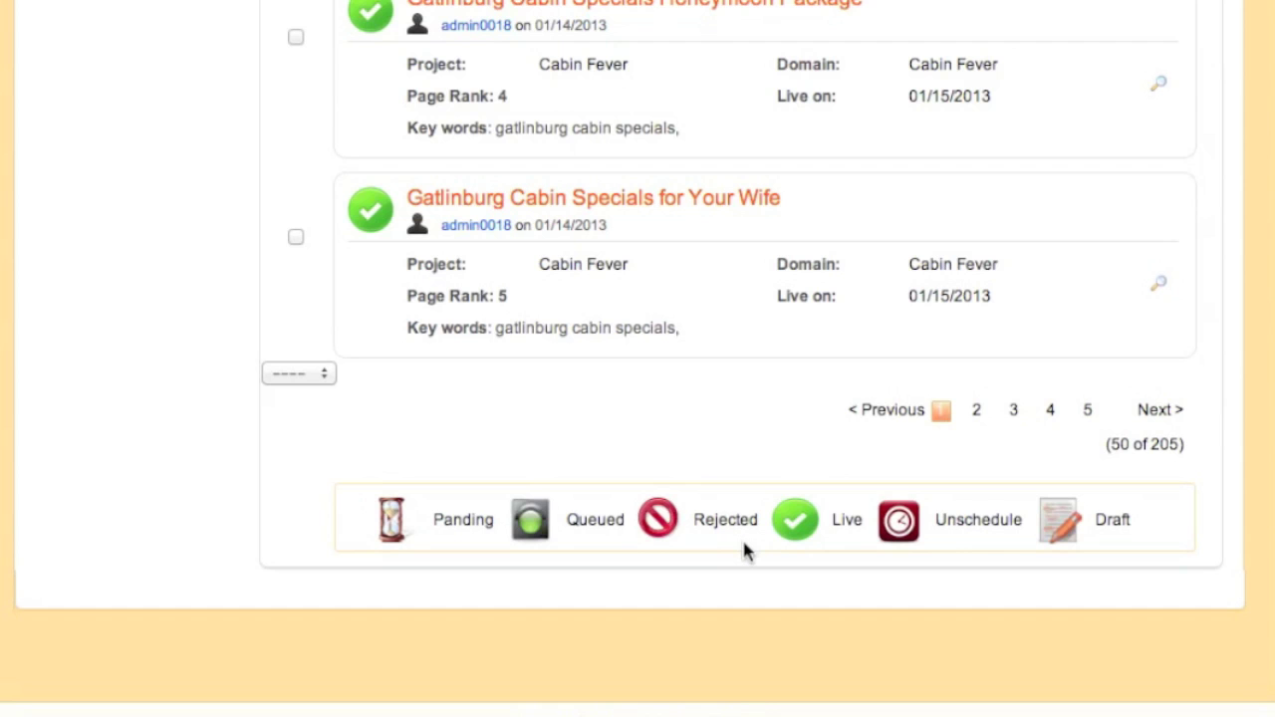
pyautogui.scroll(15, 742, 551)
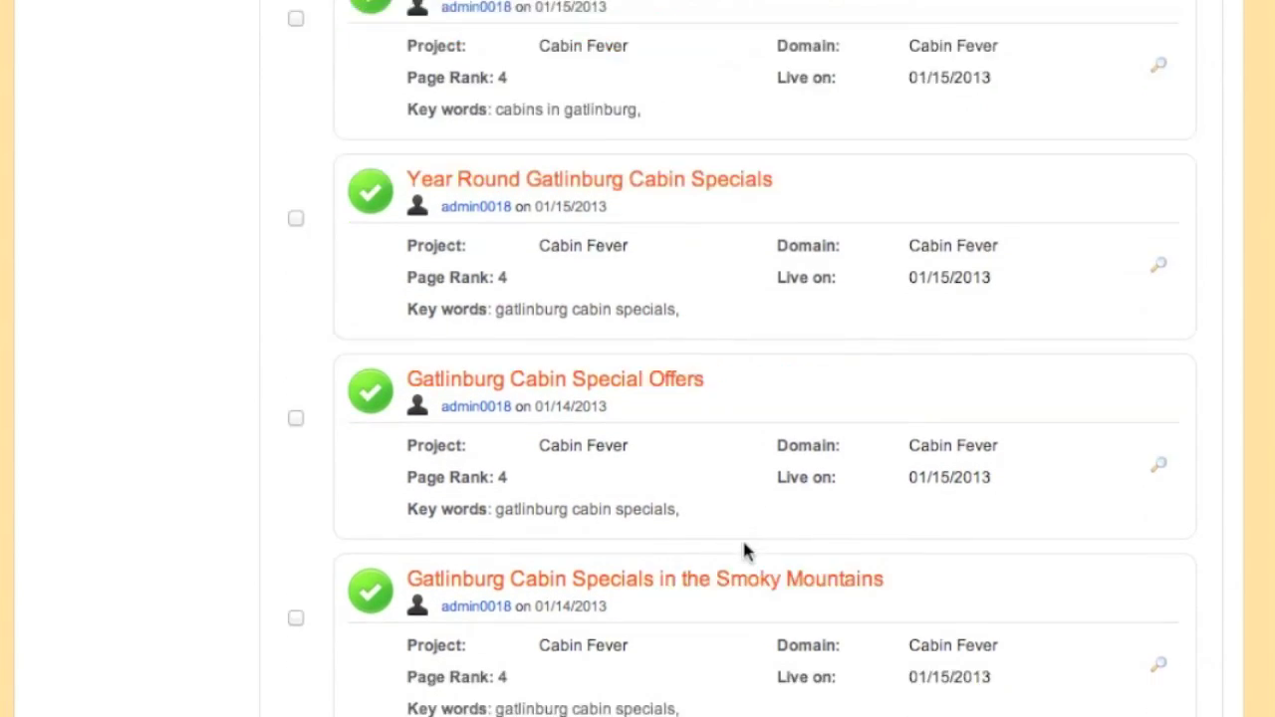
pyautogui.scroll(8, 742, 546)
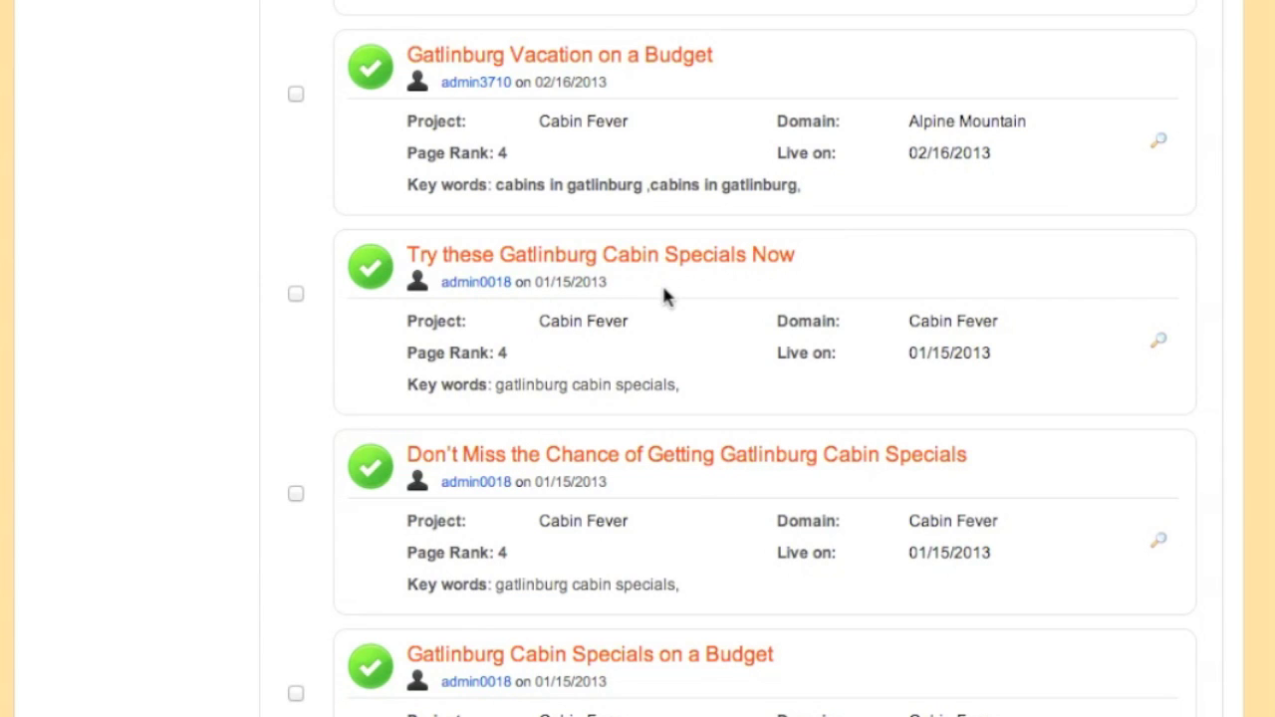
pyautogui.click(1158, 351)
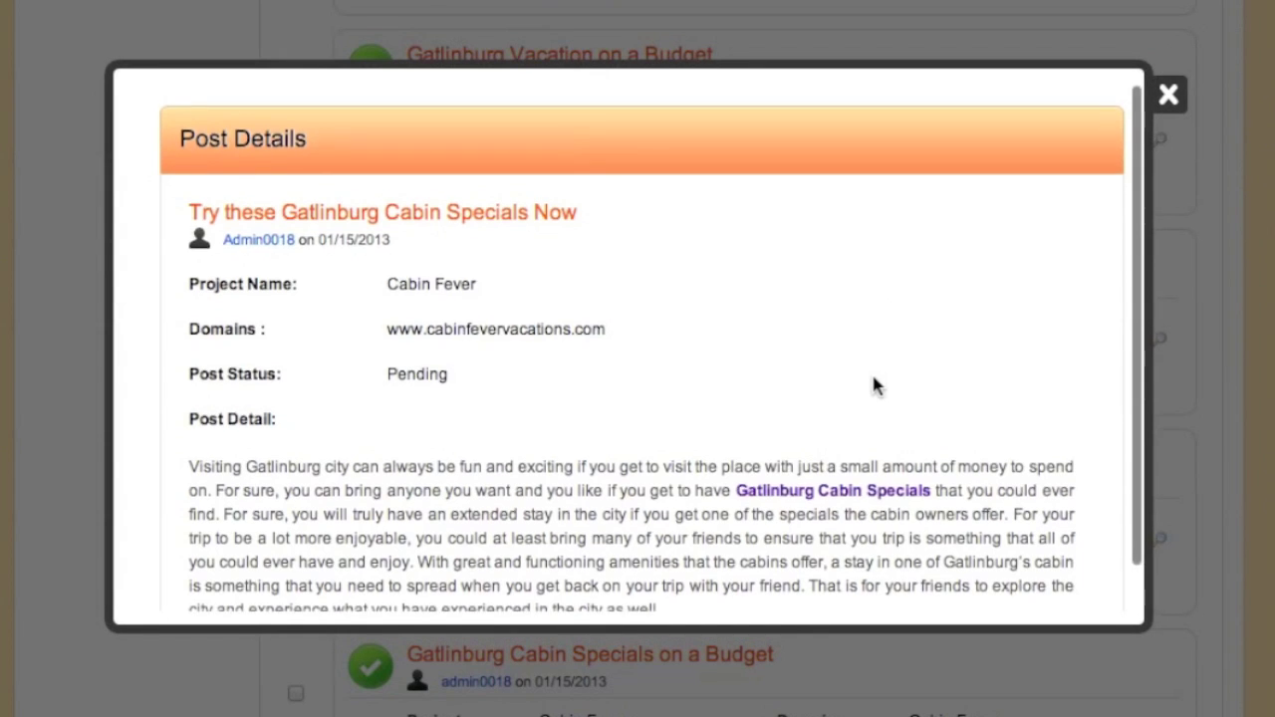
pyautogui.scroll(-2, 873, 385)
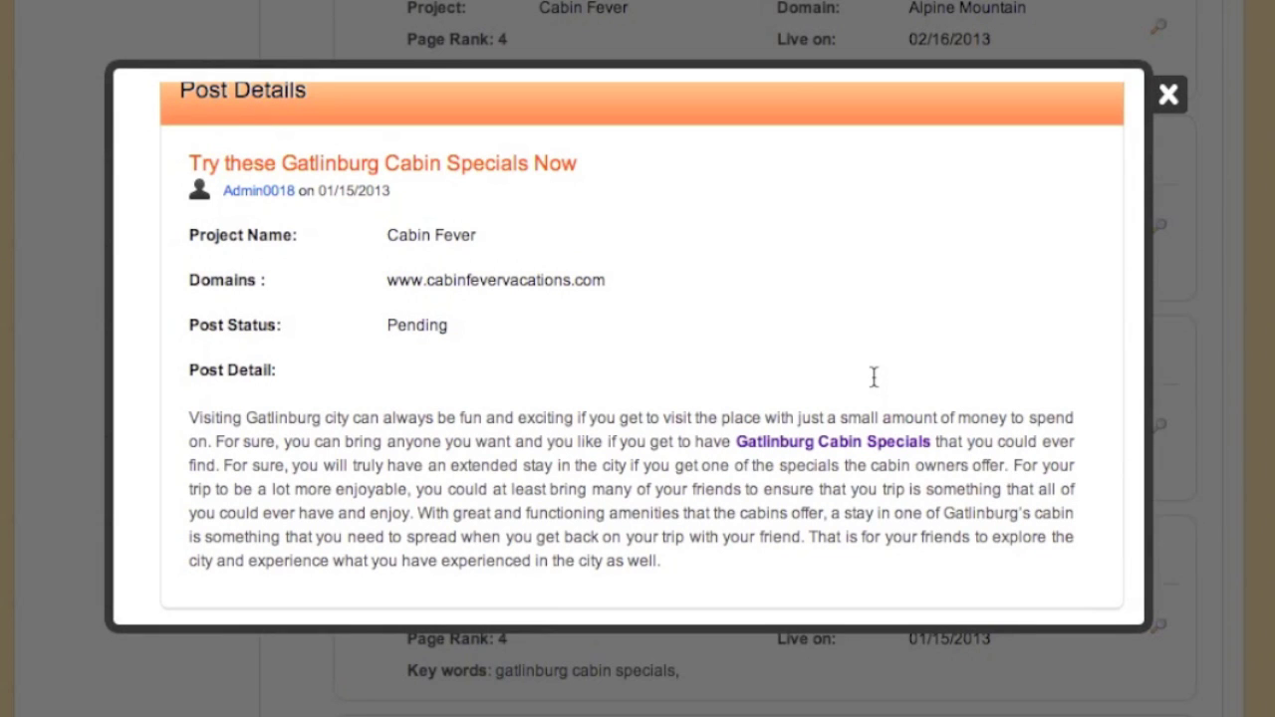
pyautogui.click(1168, 94)
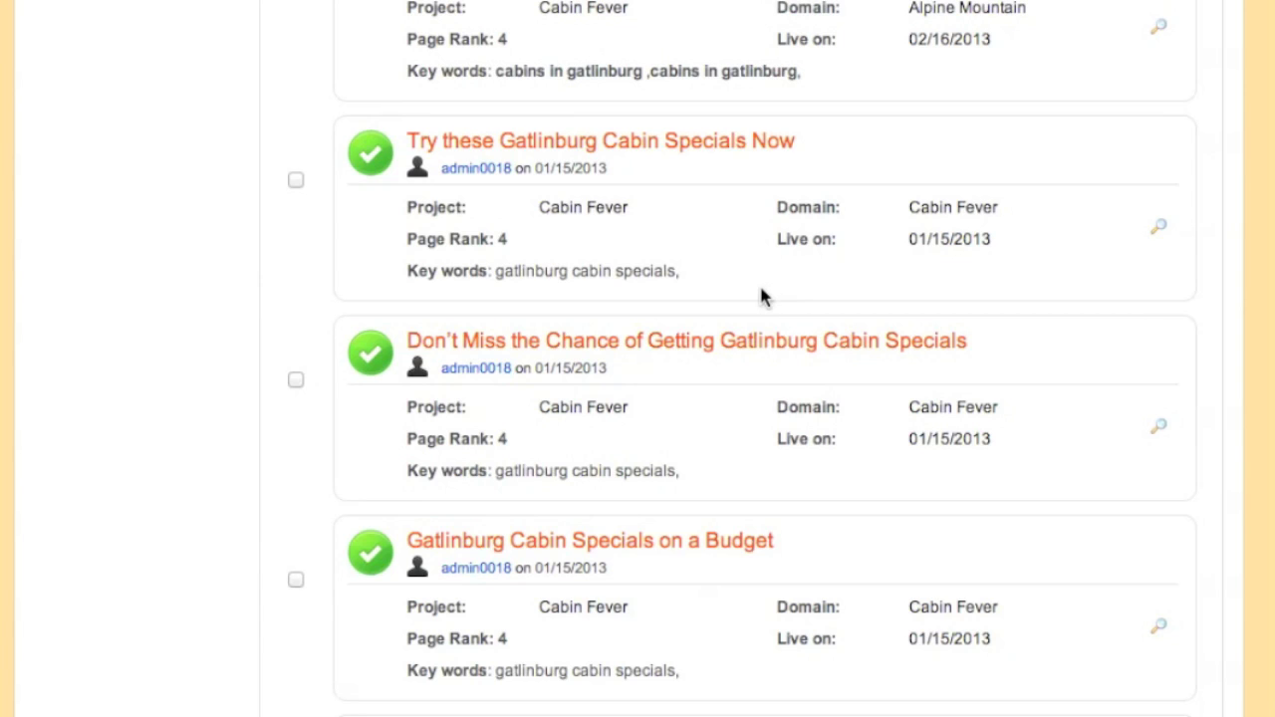
# Open the list of services available to order and read the notes on credits, articles and delivery time
pyautogui.scroll(10, 762, 296)
pyautogui.scroll(15, 761, 289)
pyautogui.scroll(-3, 761, 289)
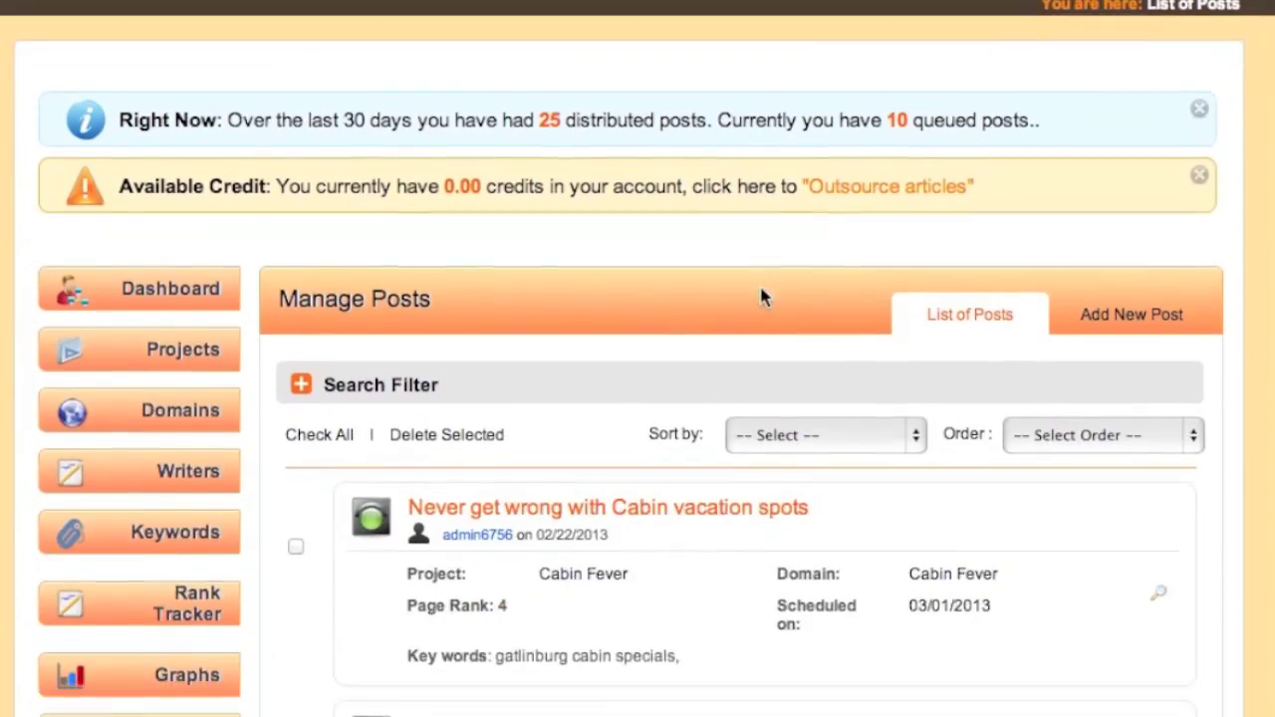
pyautogui.scroll(-5, 761, 297)
pyautogui.click(200, 370)
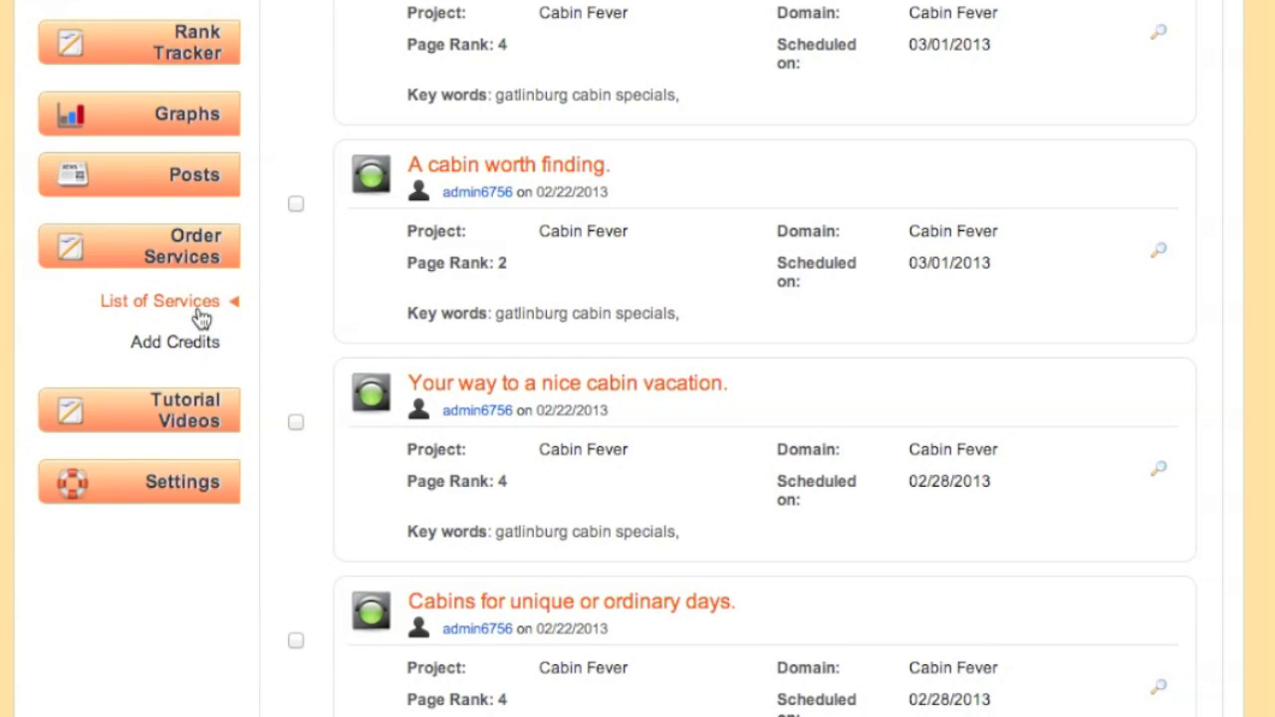
pyautogui.click(202, 317)
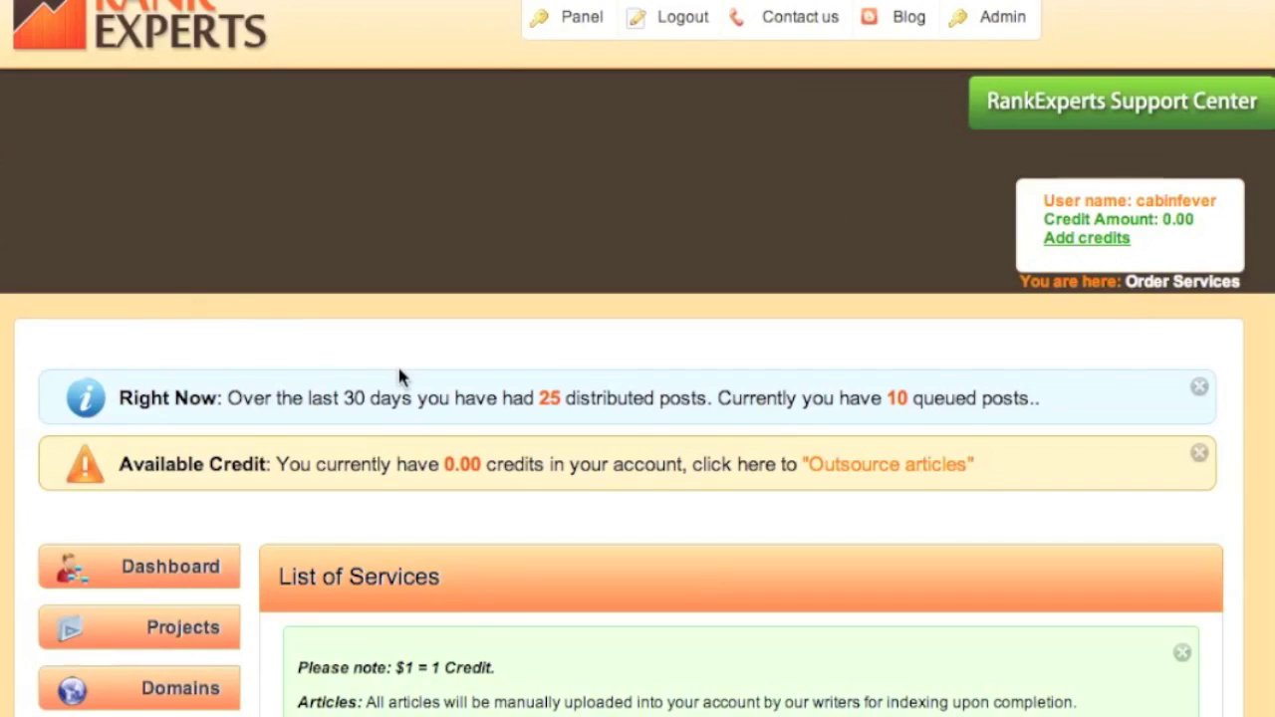
pyautogui.scroll(-6, 396, 365)
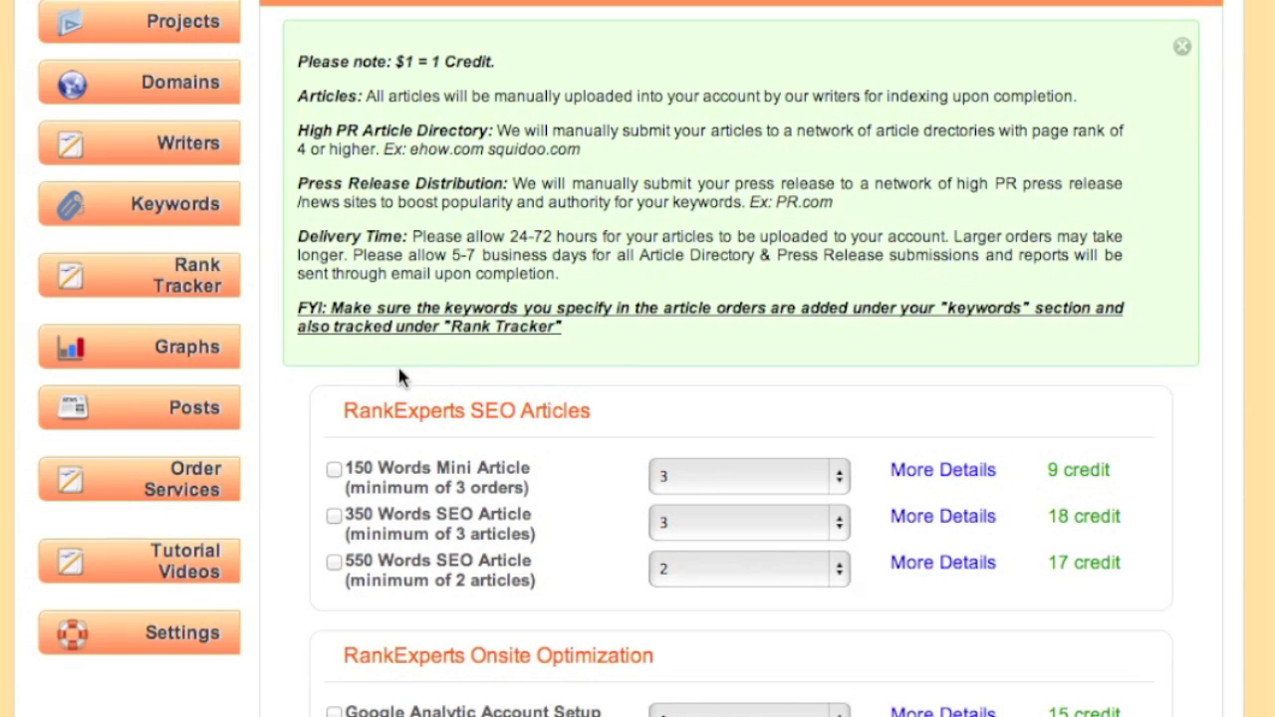
# Select the 150 Words Mini Article, 350 Words SEO Article and 550 Words SEO Article services
pyautogui.scroll(-3, 399, 370)
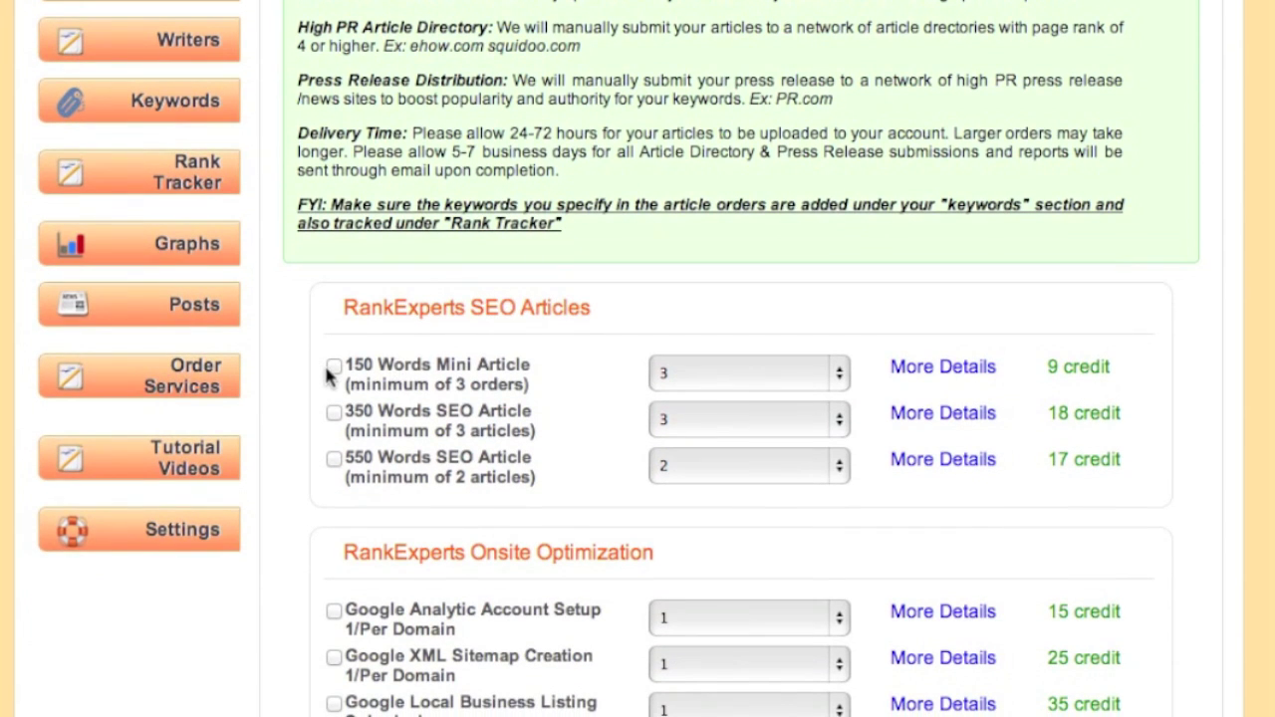
pyautogui.click(333, 368)
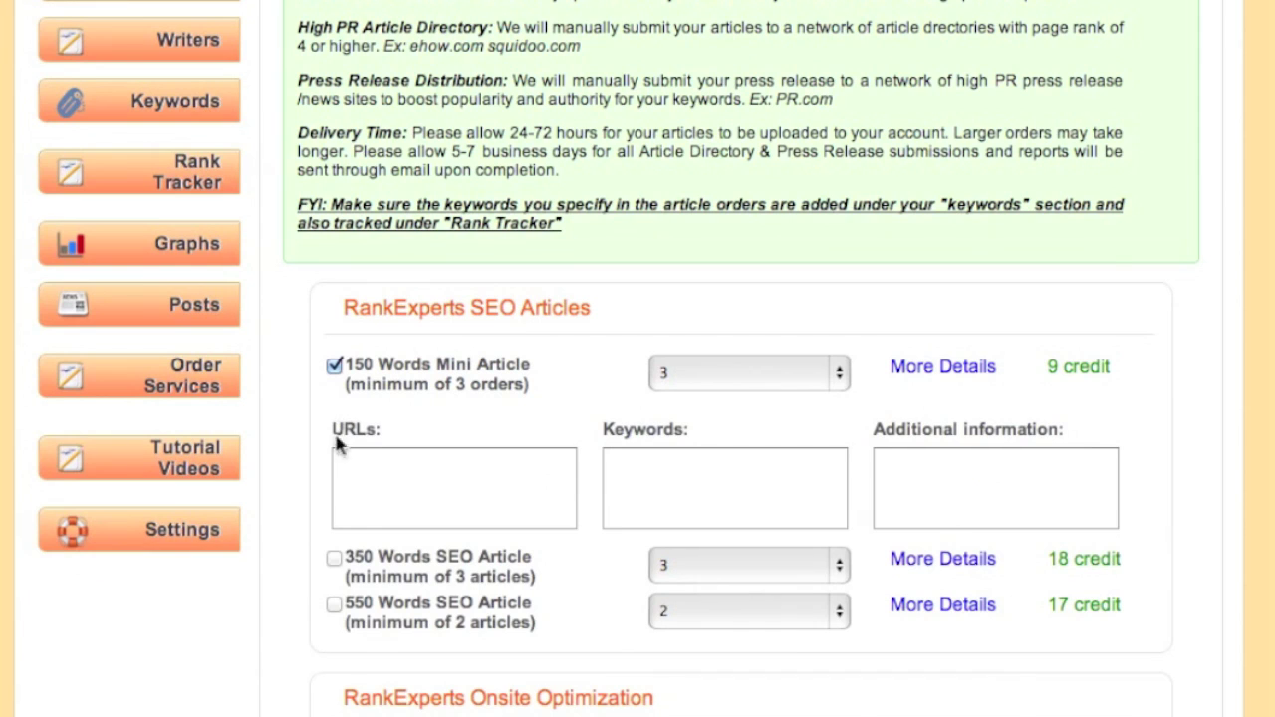
pyautogui.click(333, 559)
pyautogui.scroll(-5, 333, 649)
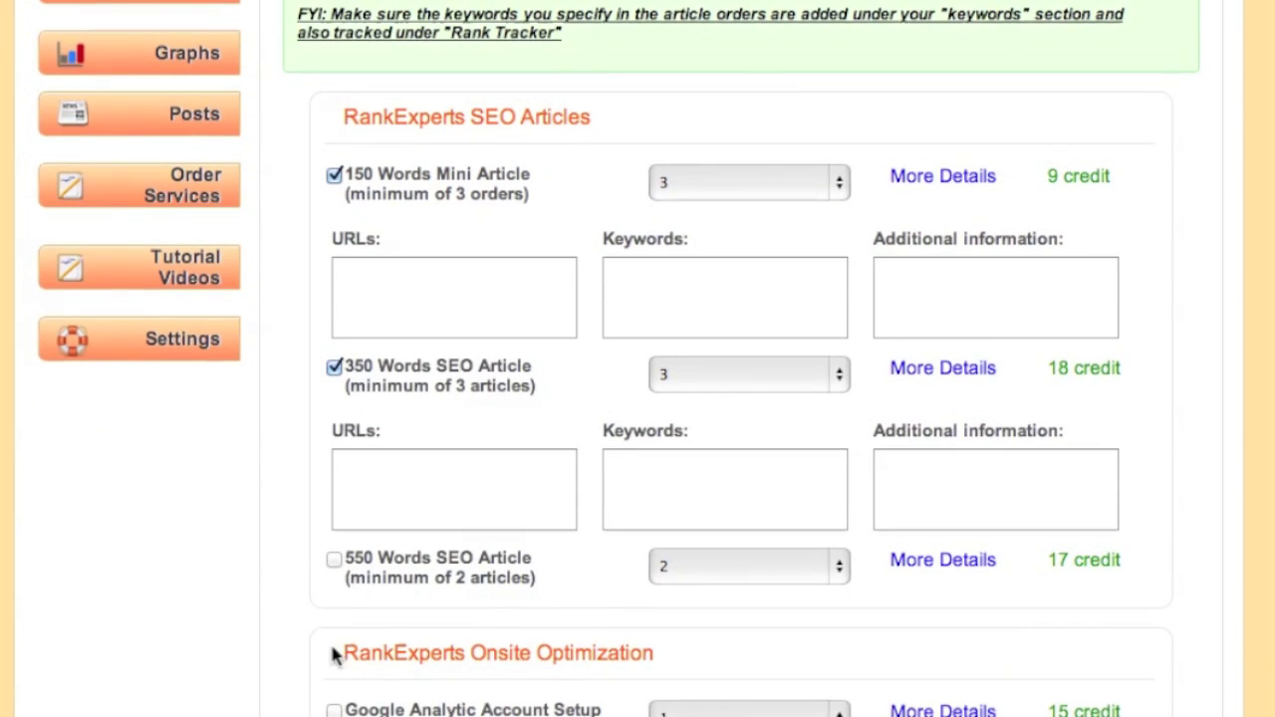
pyautogui.click(333, 559)
pyautogui.scroll(-3, 461, 529)
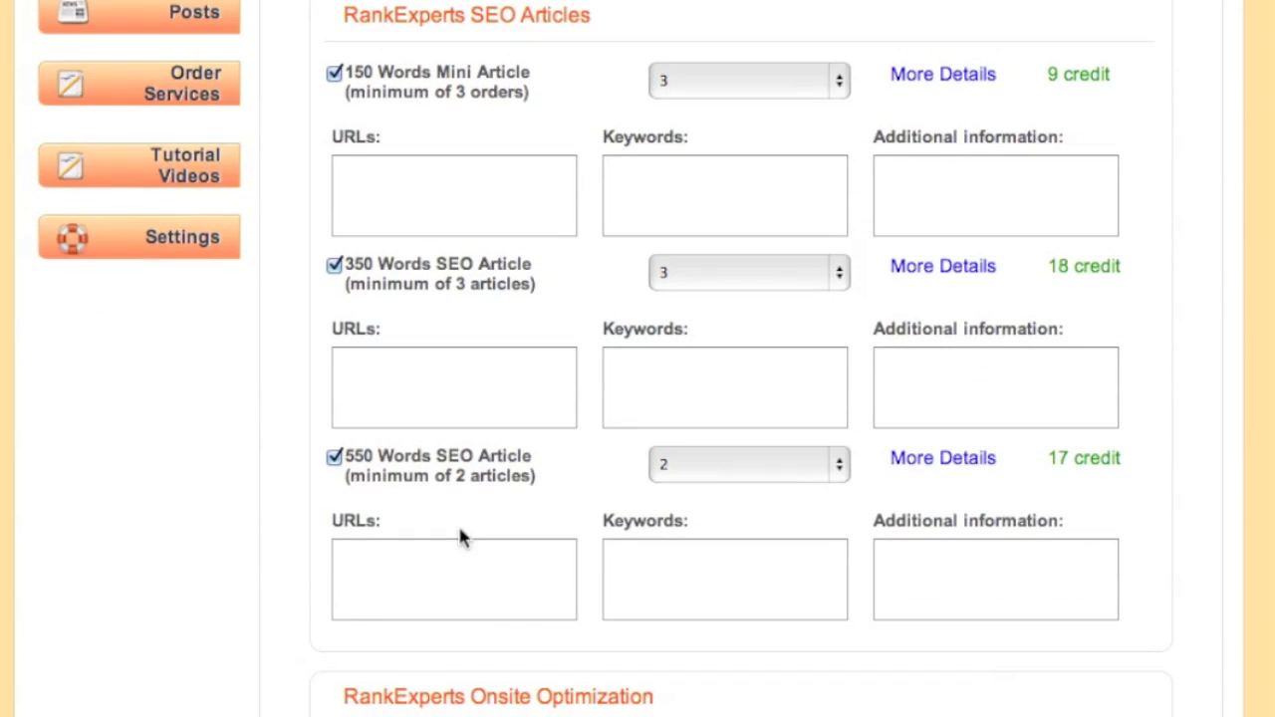
pyautogui.click(466, 206)
pyautogui.write('www.floridavacations.com')
pyautogui.press('Tab')
pyautogui.write('book a vacation')
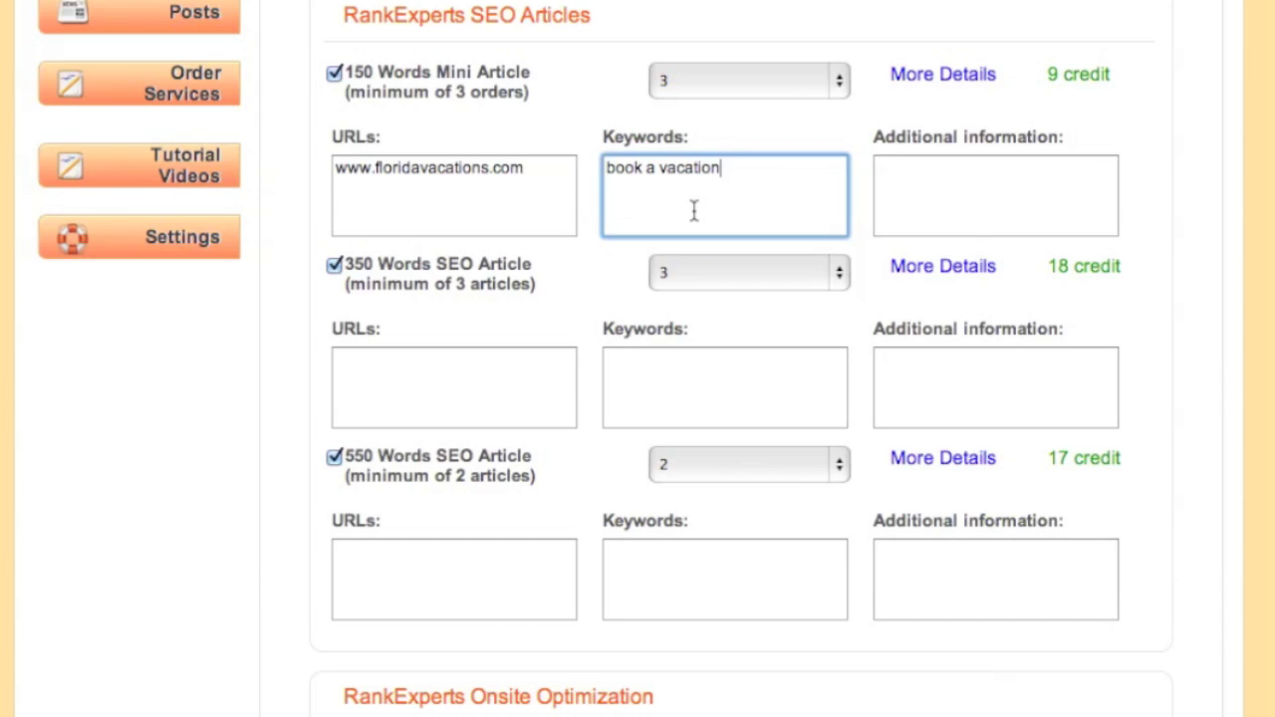
pyautogui.click(781, 90)
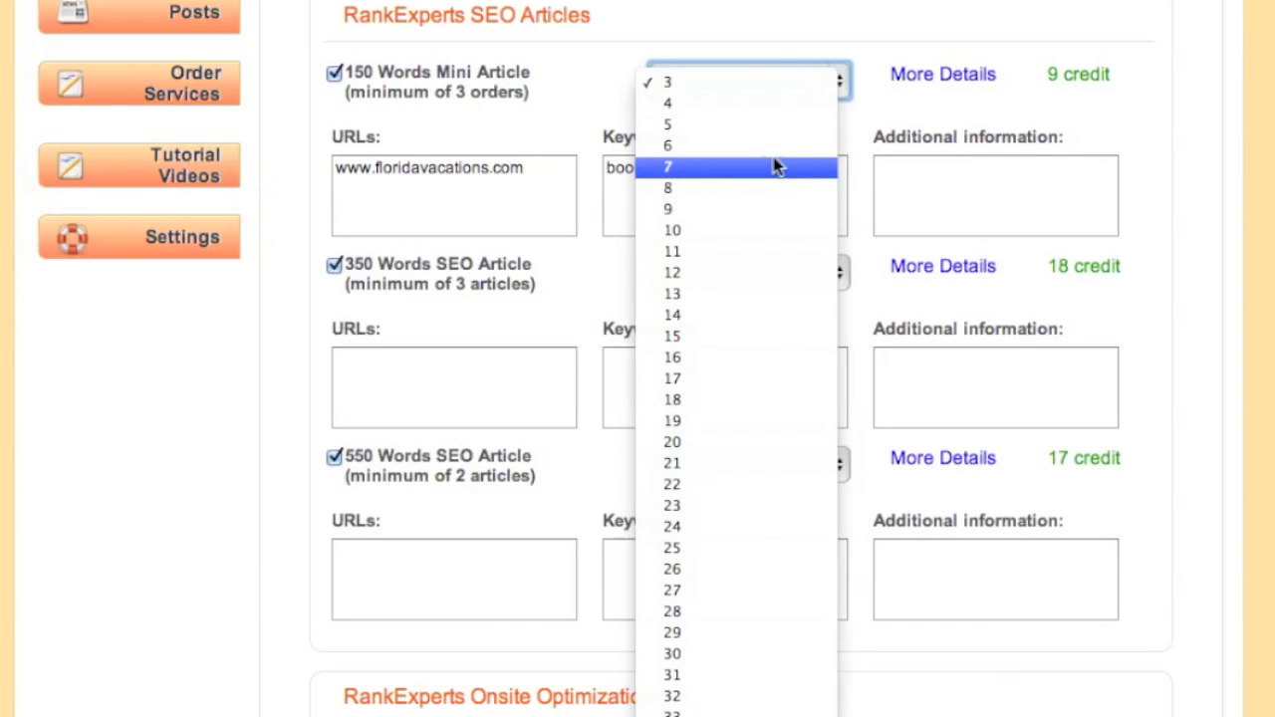
pyautogui.click(776, 232)
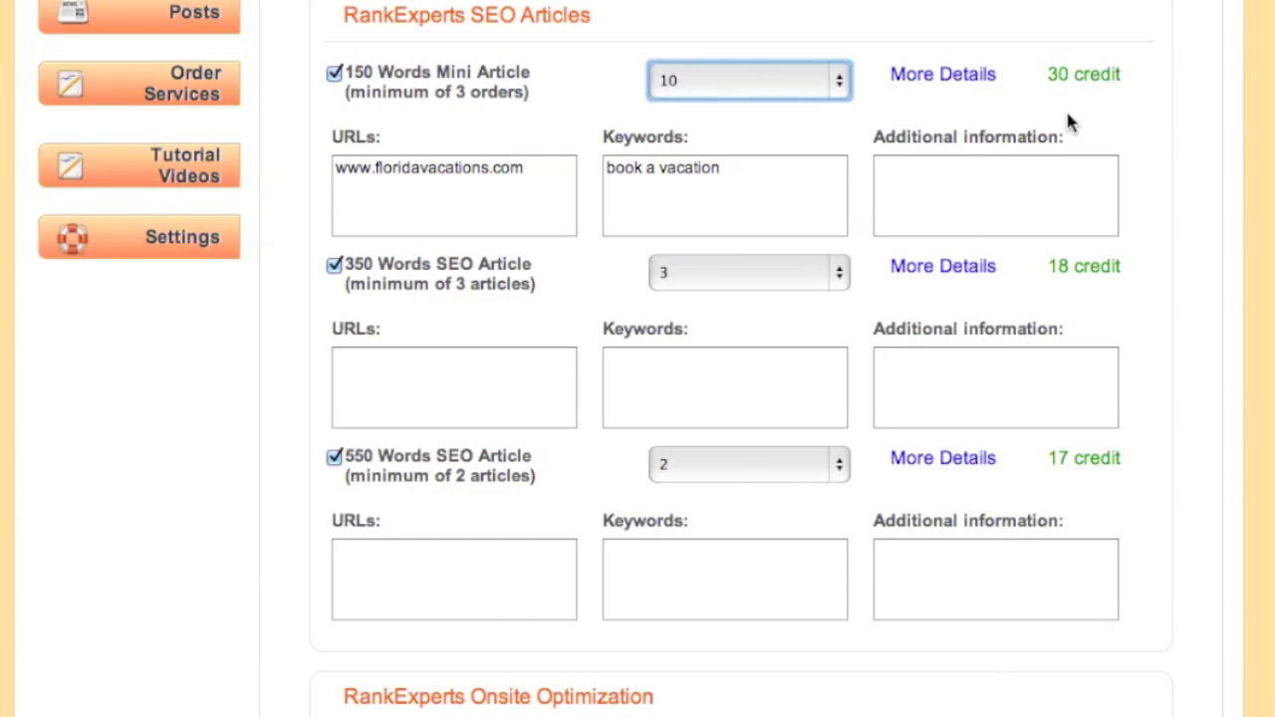
# Review the onsite optimization, management and article directory services, and read the details of the 25 High PR Article Directories submission
pyautogui.scroll(-5, 585, 320)
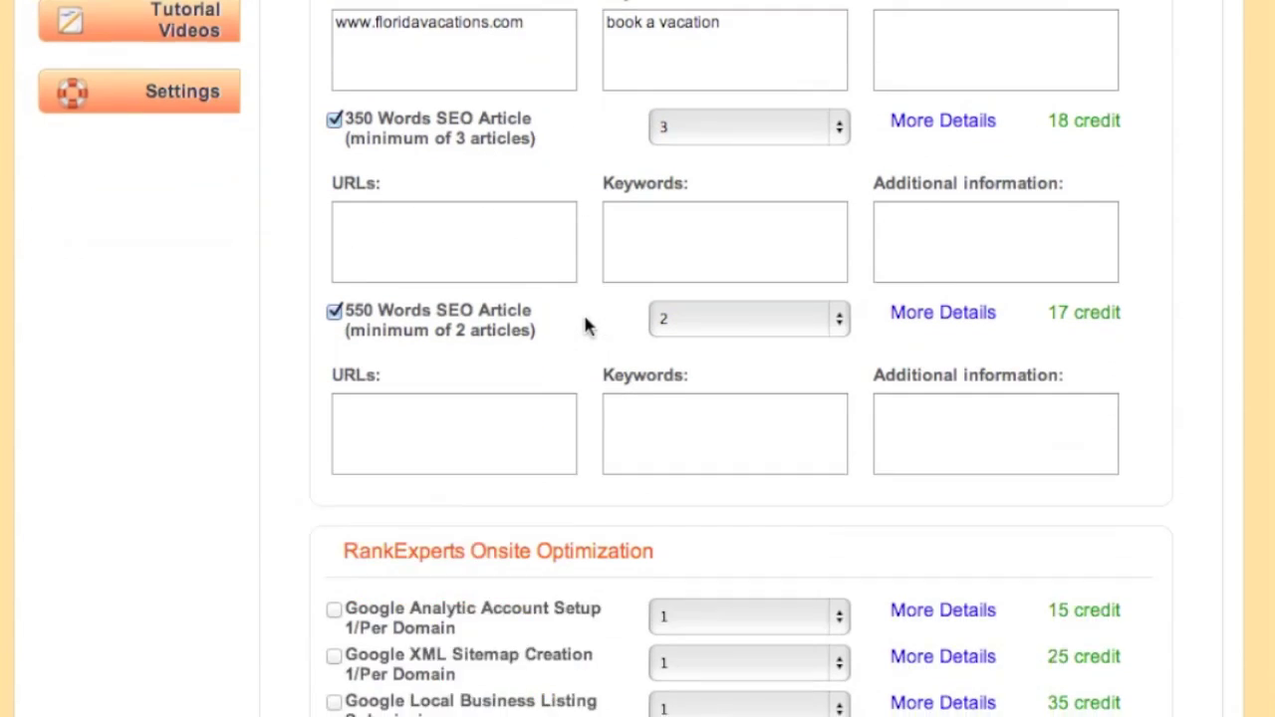
pyautogui.scroll(-3, 585, 324)
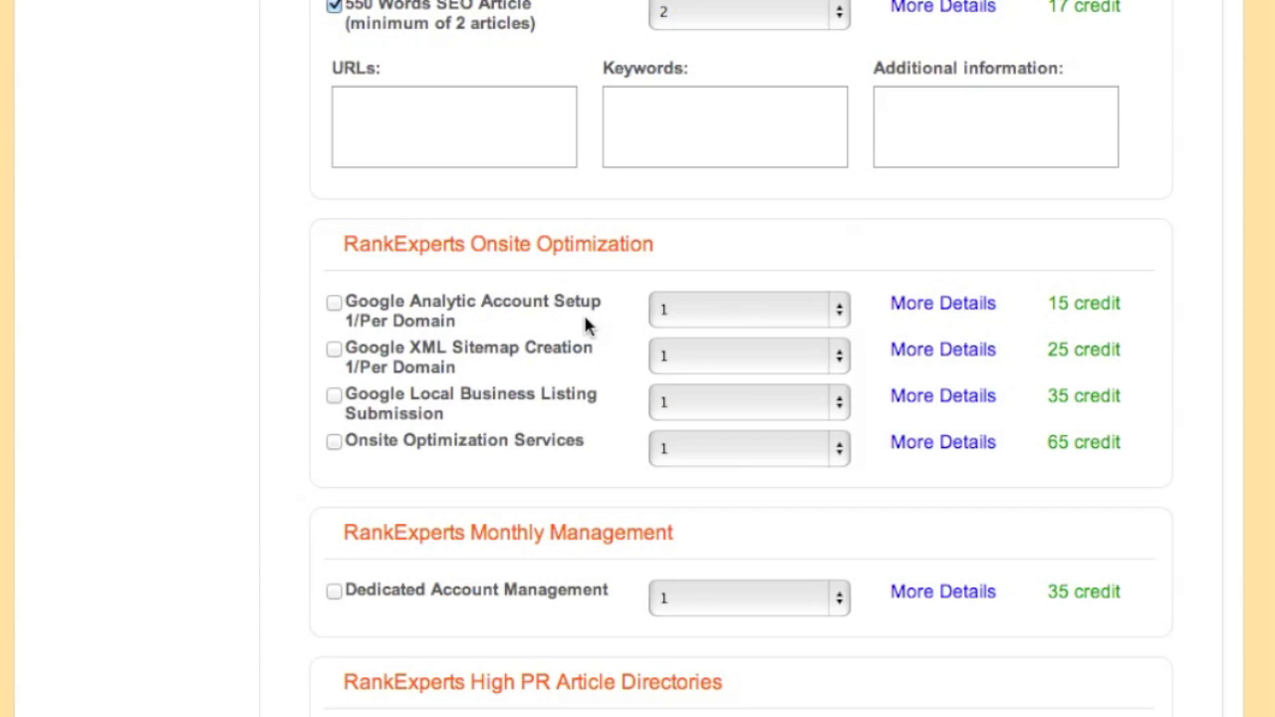
pyautogui.scroll(-3, 585, 322)
pyautogui.scroll(-5, 585, 319)
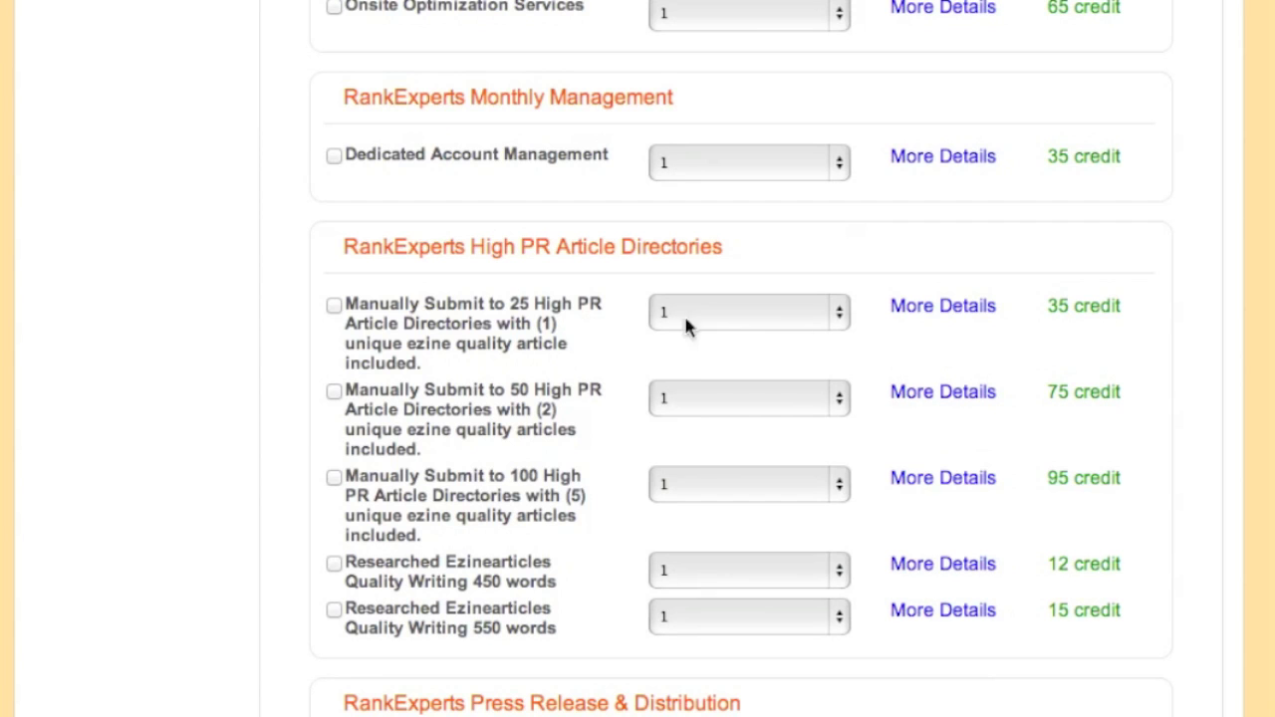
pyautogui.click(964, 309)
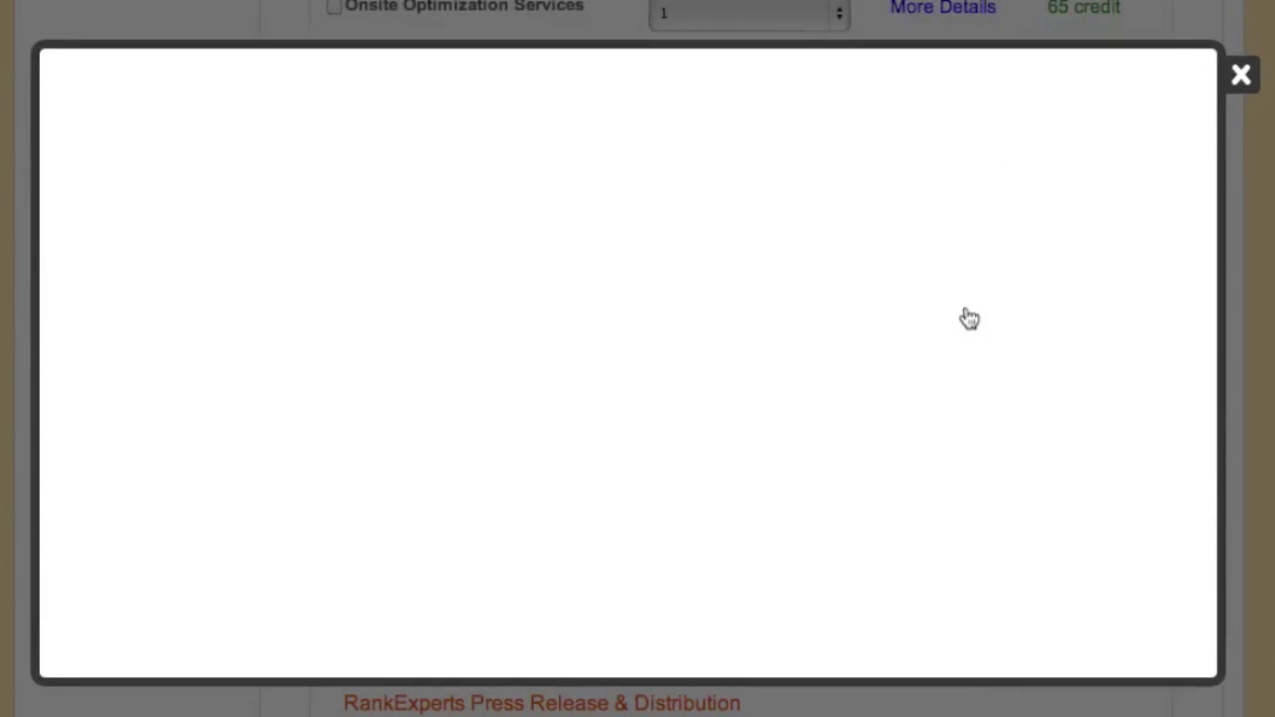
pyautogui.scroll(-3, 967, 315)
pyautogui.scroll(-2, 967, 317)
pyautogui.scroll(-2, 869, 319)
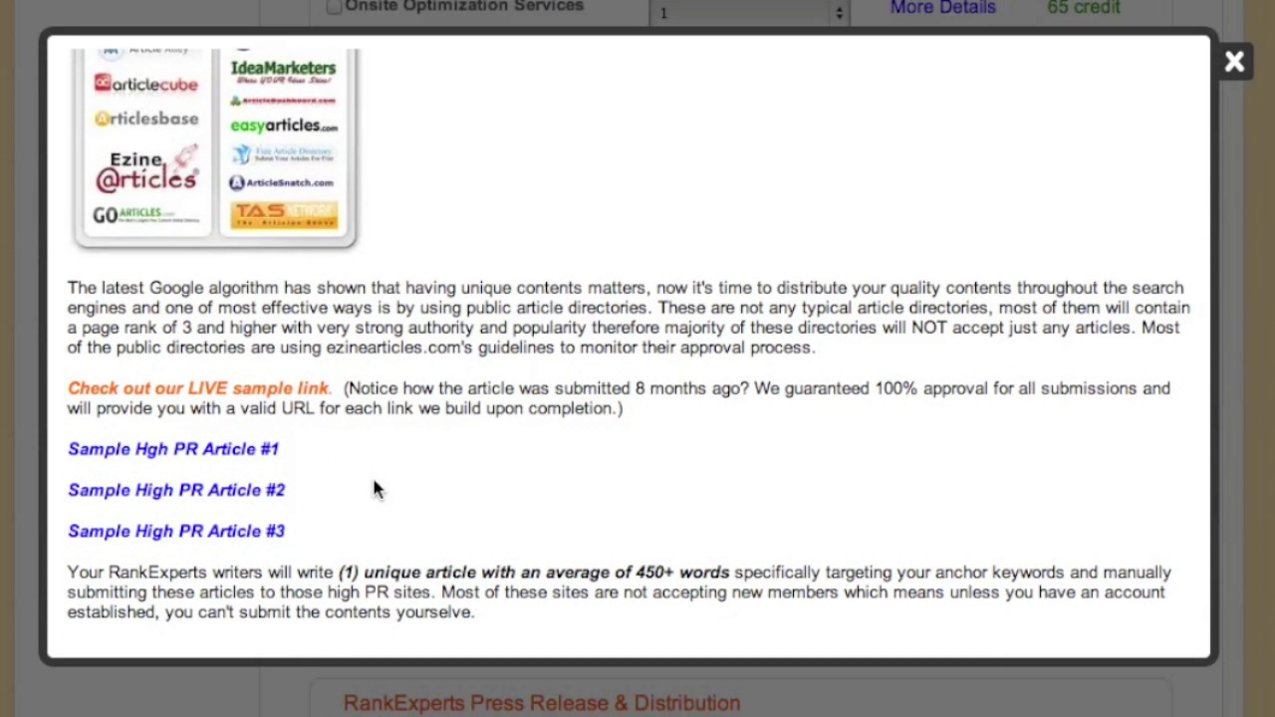
pyautogui.click(1235, 62)
# Look through the press release, social media and blog commenting services, and return to the ordering notes
pyautogui.scroll(-3, 1198, 249)
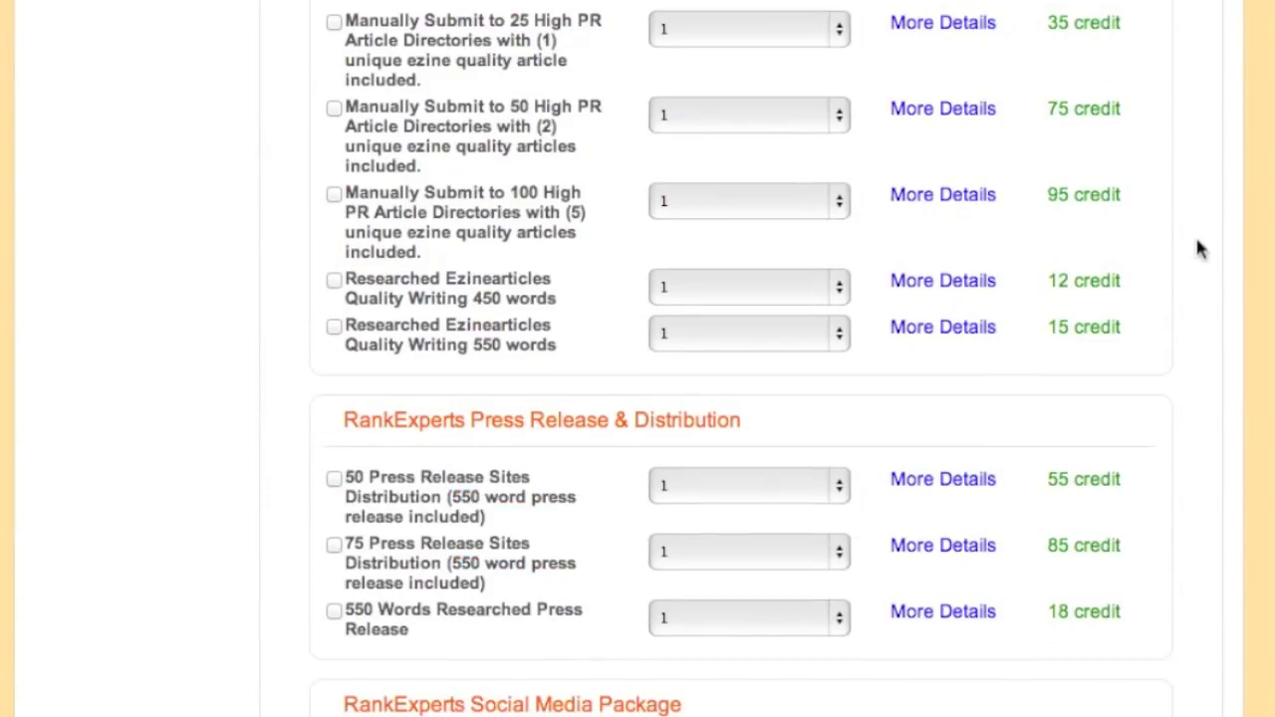
pyautogui.scroll(1, 1199, 249)
pyautogui.scroll(-8, 1199, 249)
pyautogui.scroll(15, 1199, 250)
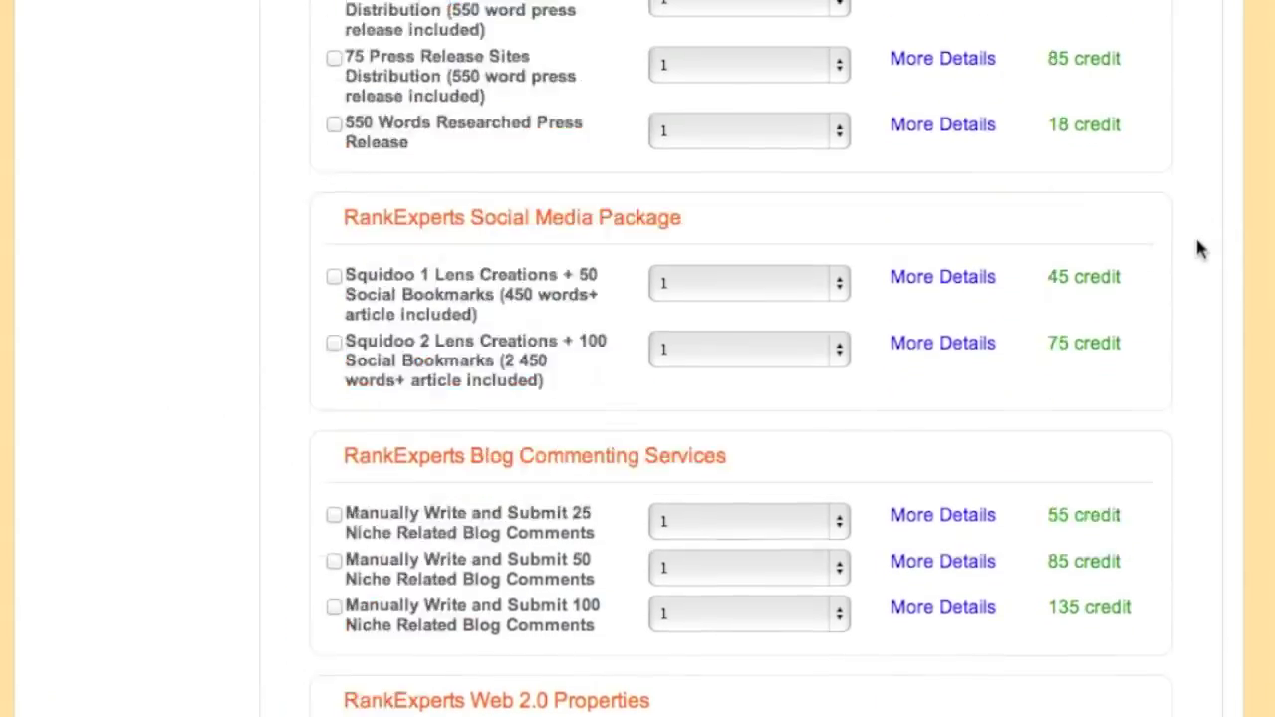
pyautogui.scroll(-7, 1198, 249)
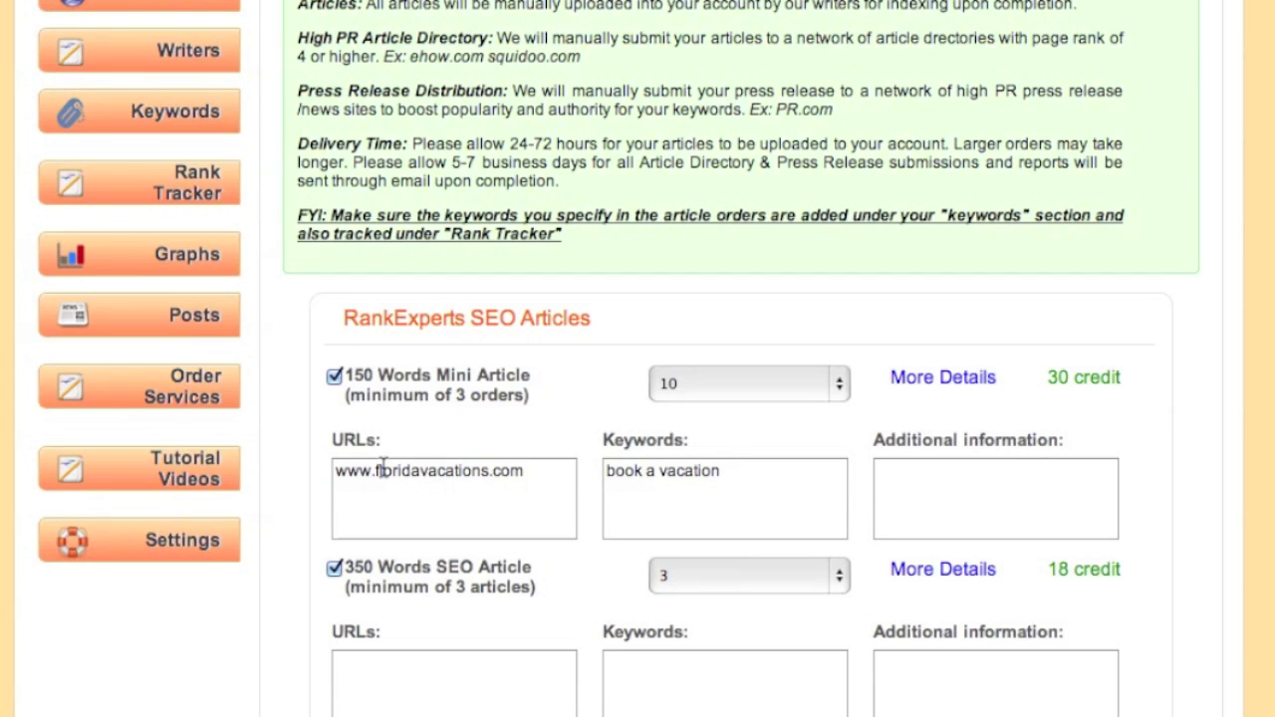
pyautogui.scroll(2, 384, 466)
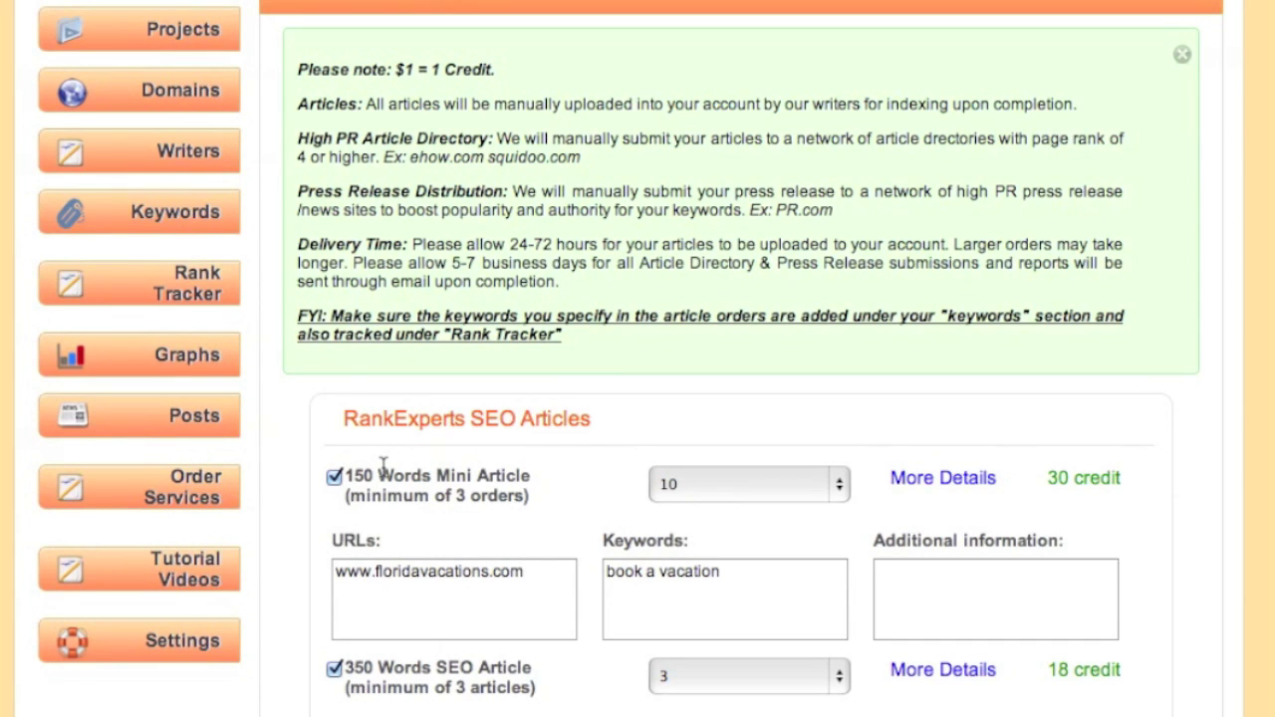
pyautogui.scroll(3, 381, 464)
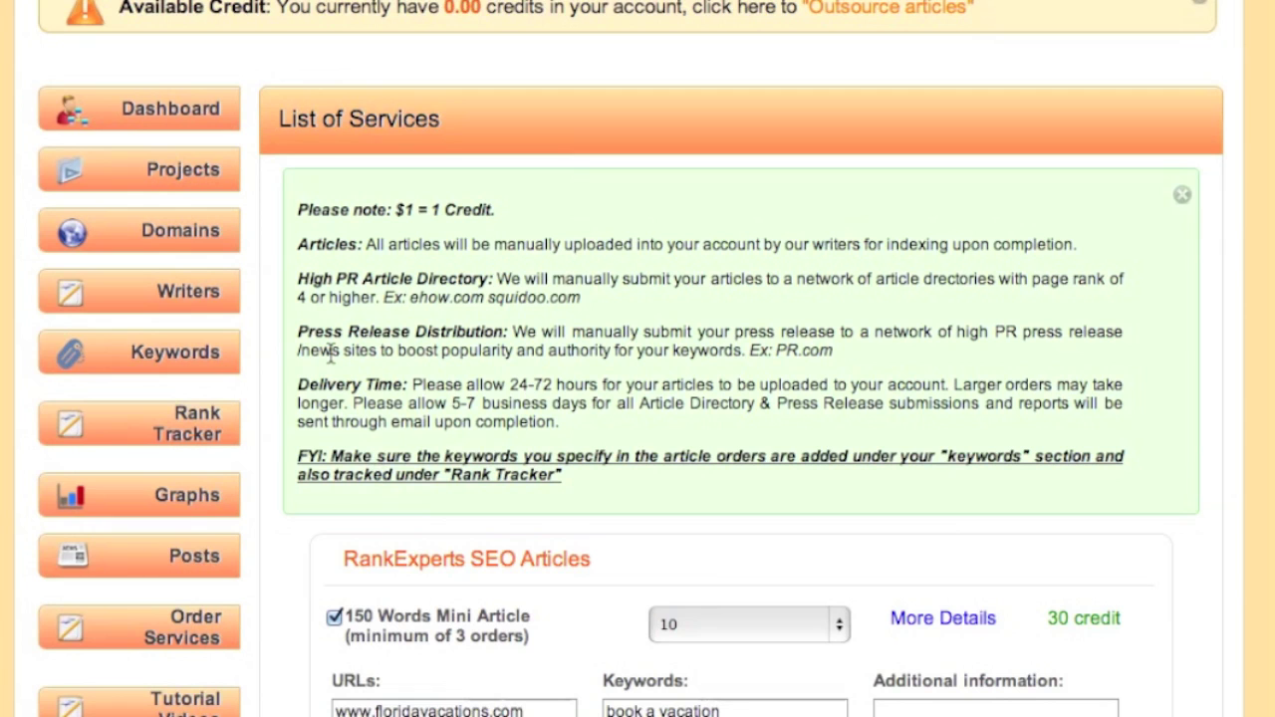
# Open the dashboard and examine the top keywords, most improved keywords, page rank distribution and indexing rate
pyautogui.click(195, 115)
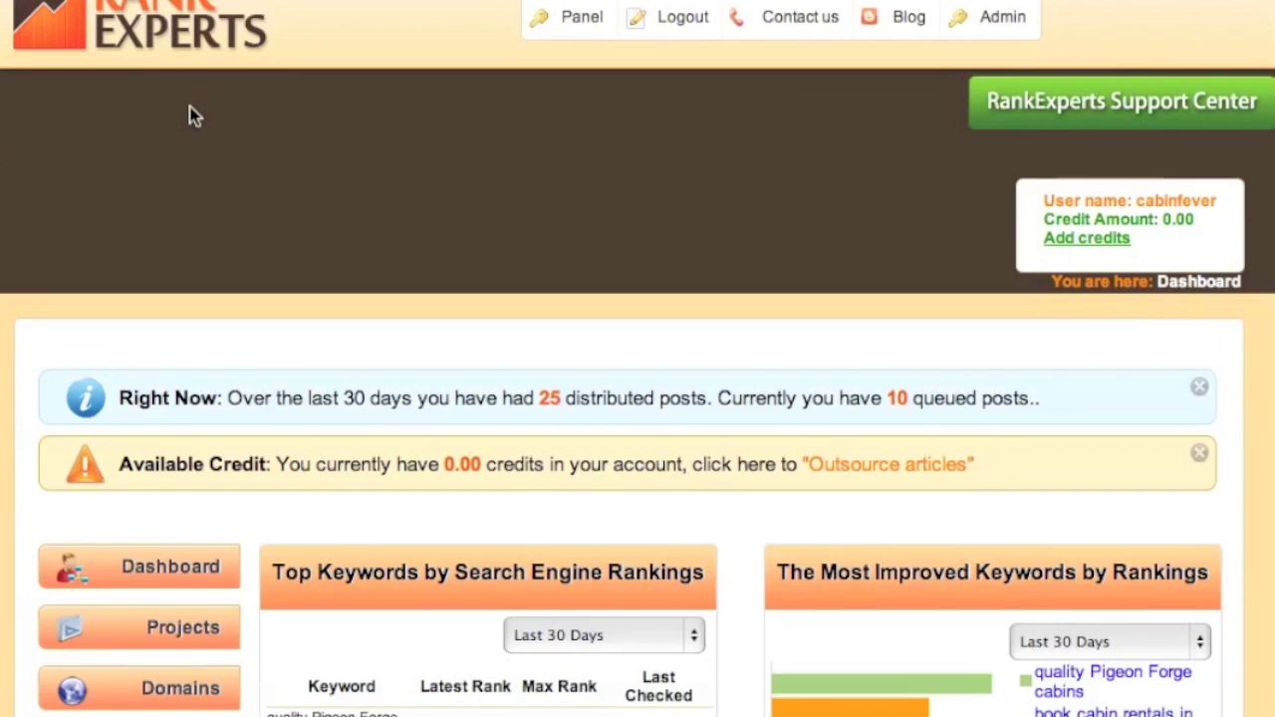
pyautogui.scroll(-5, 379, 199)
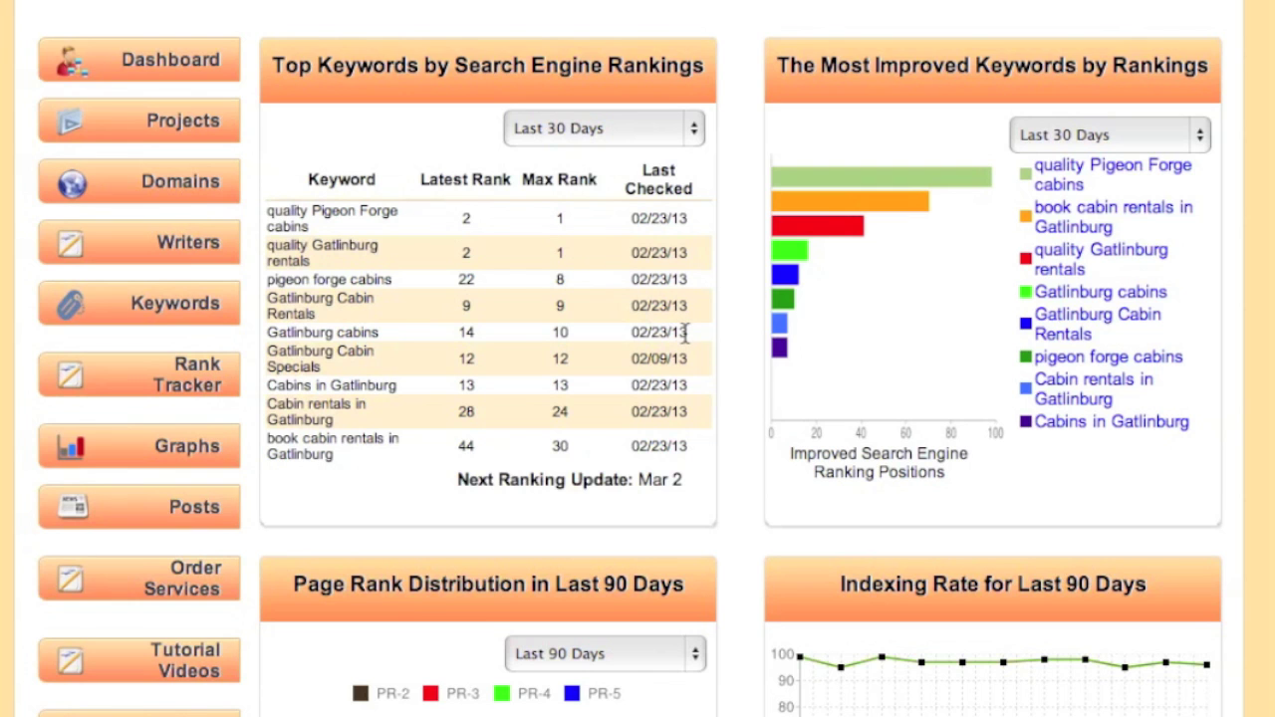
pyautogui.scroll(-5, 686, 333)
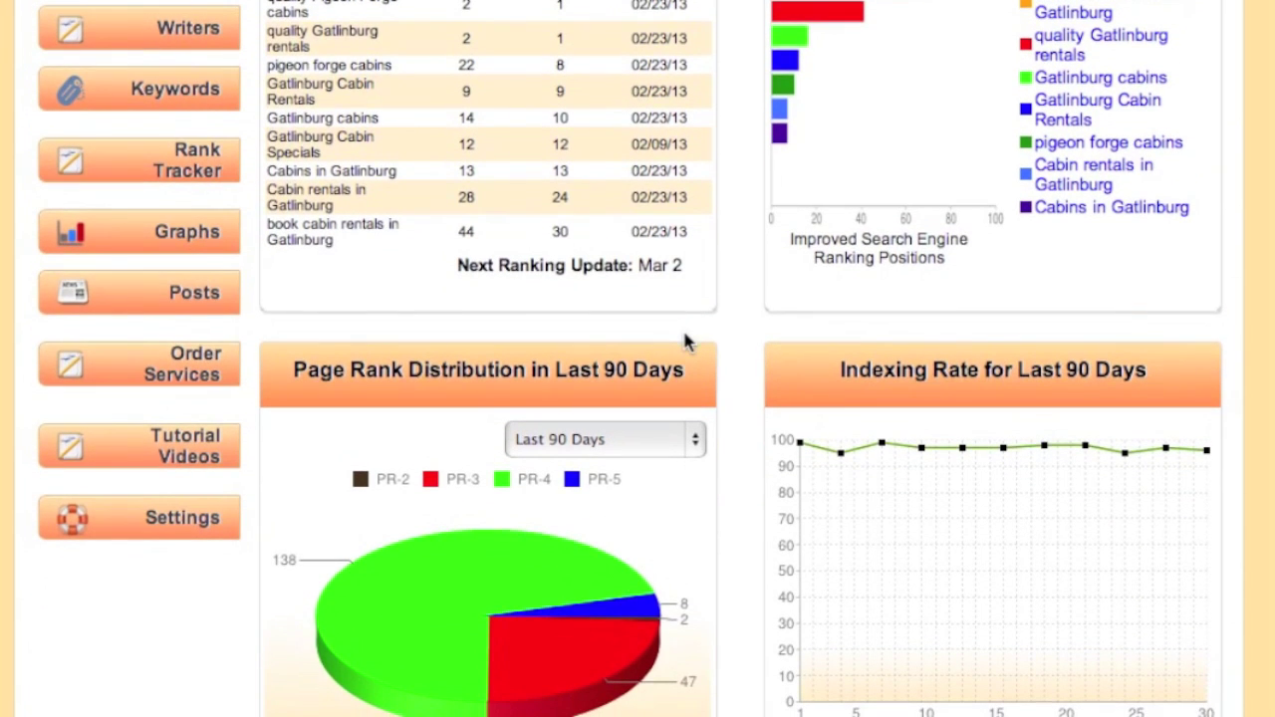
pyautogui.scroll(-2, 675, 445)
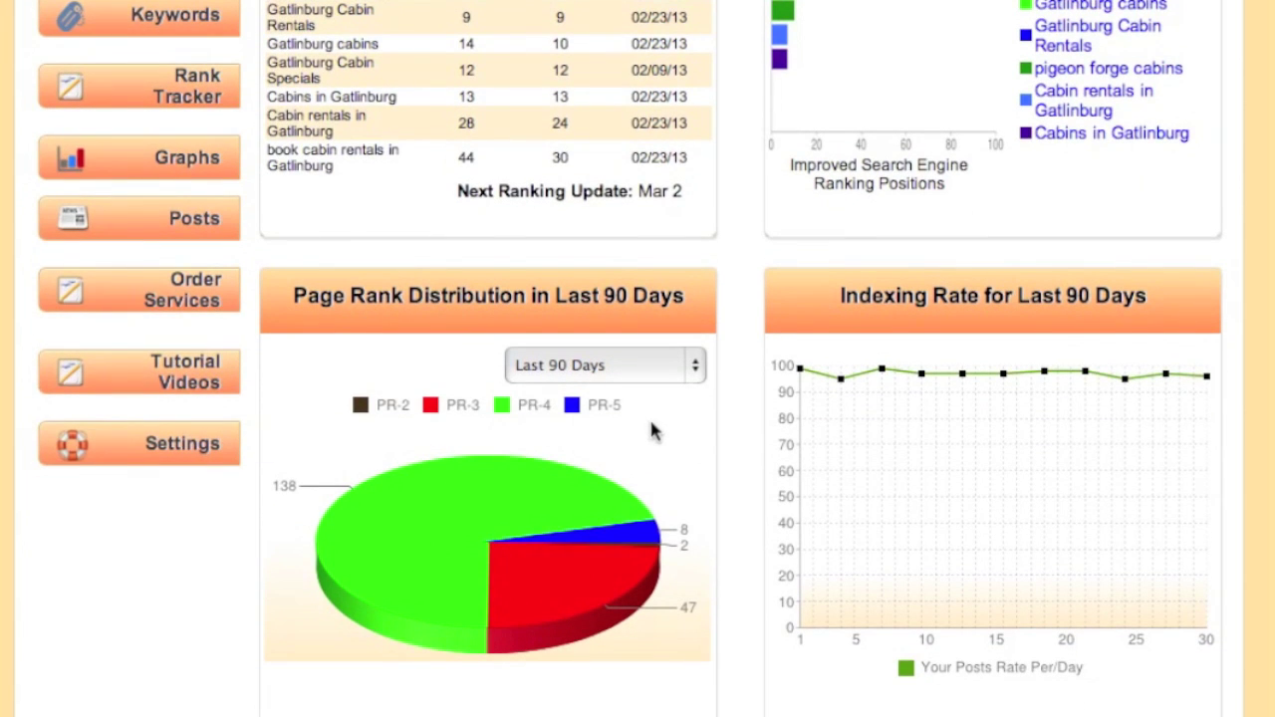
# Compare the page rank distribution for the last 30, 60 and 90 days, and look back over the dashboard's keyword rankings and status notices
pyautogui.click(653, 367)
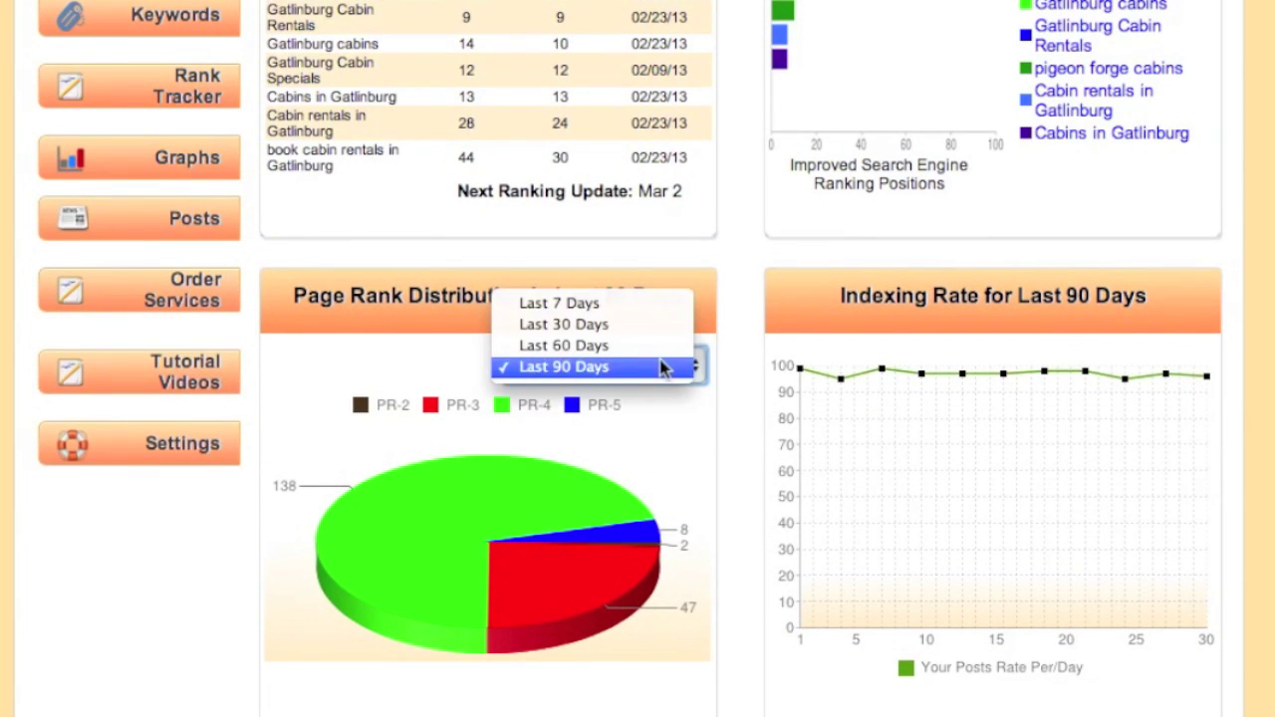
pyautogui.click(655, 329)
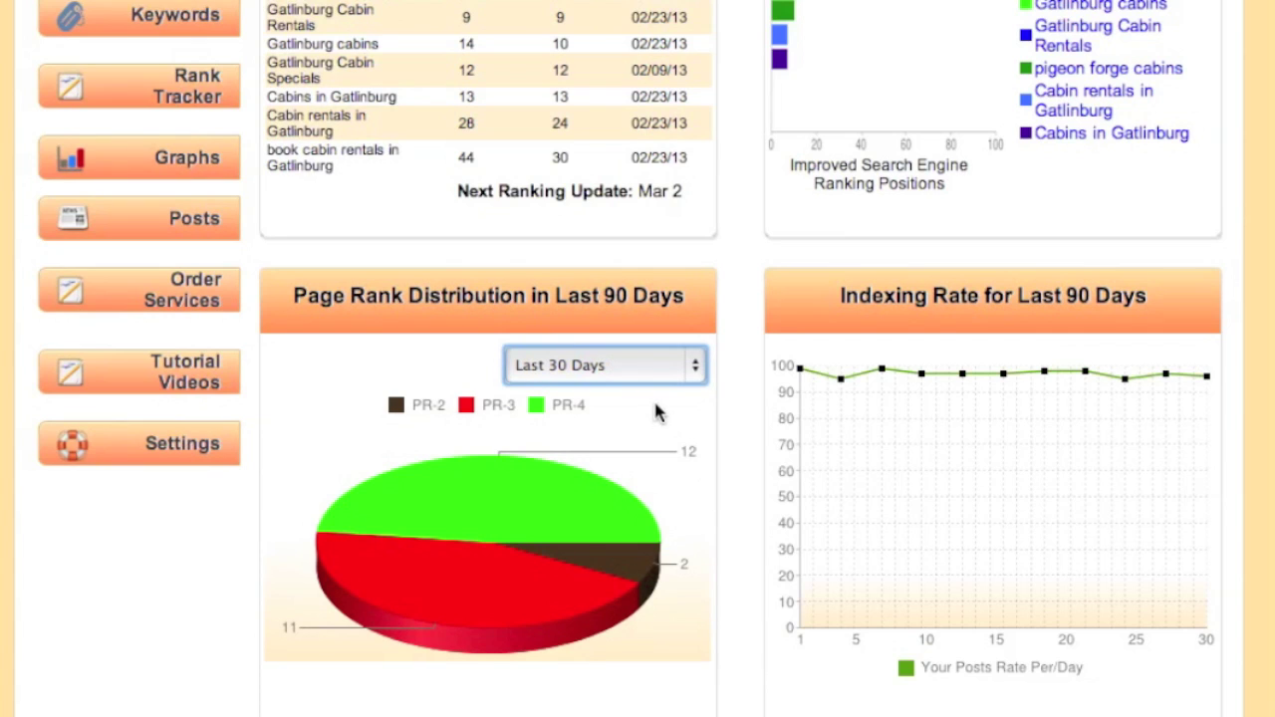
pyautogui.click(654, 370)
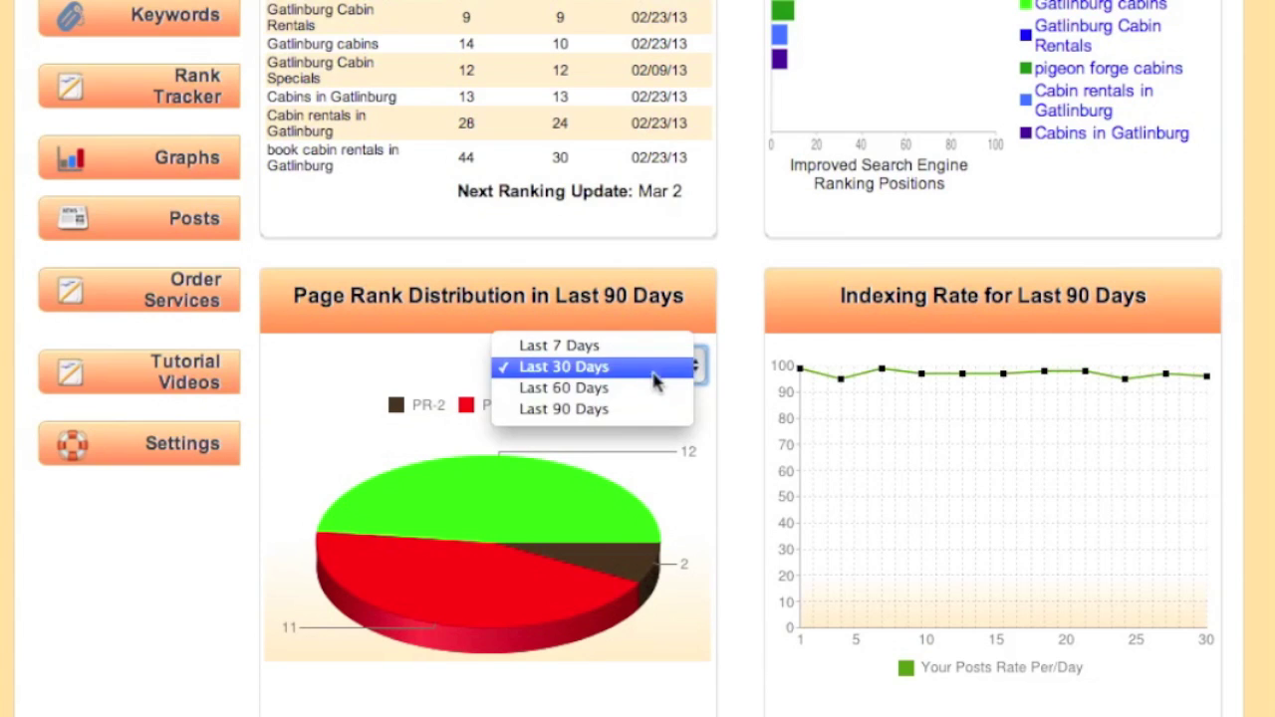
pyautogui.click(660, 390)
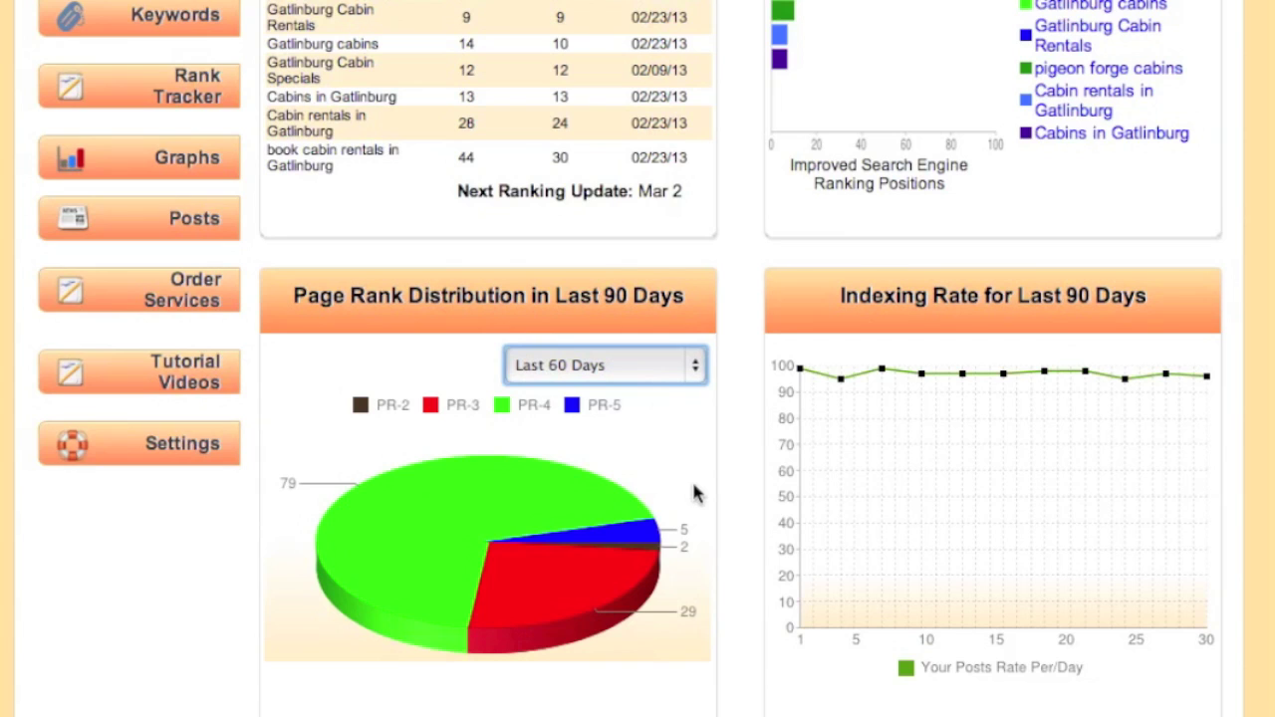
pyautogui.click(684, 368)
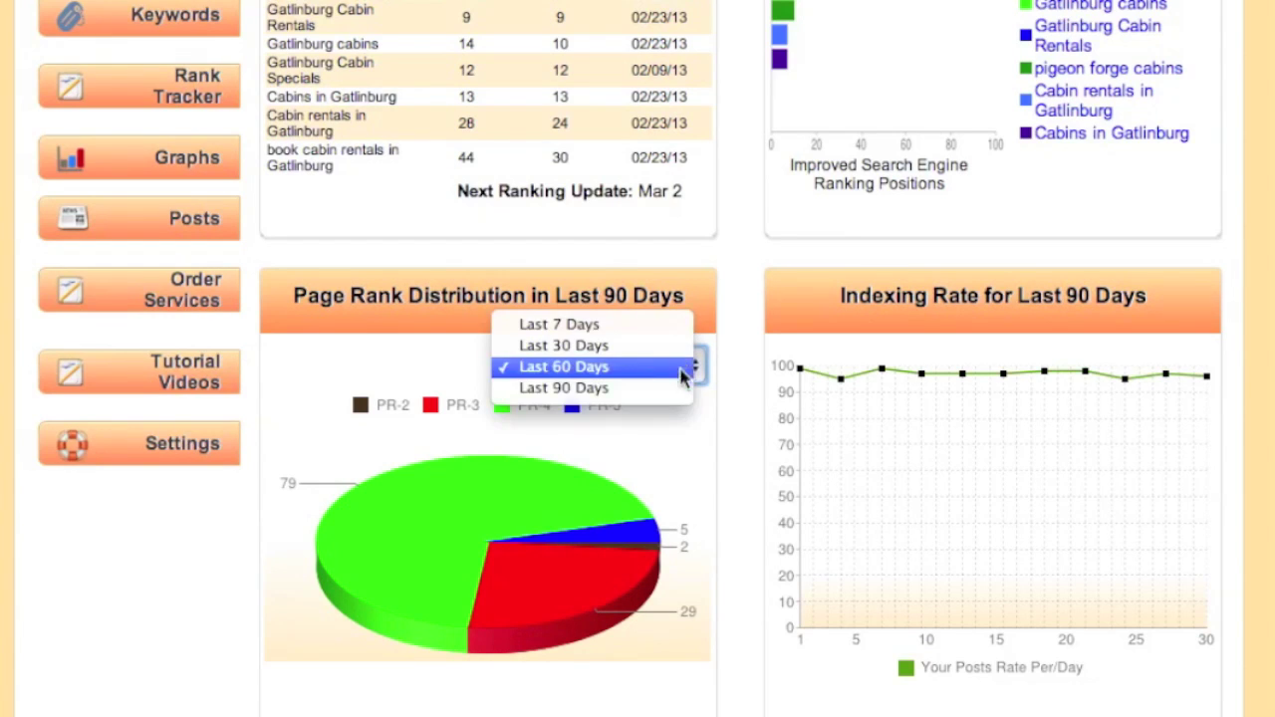
pyautogui.click(685, 389)
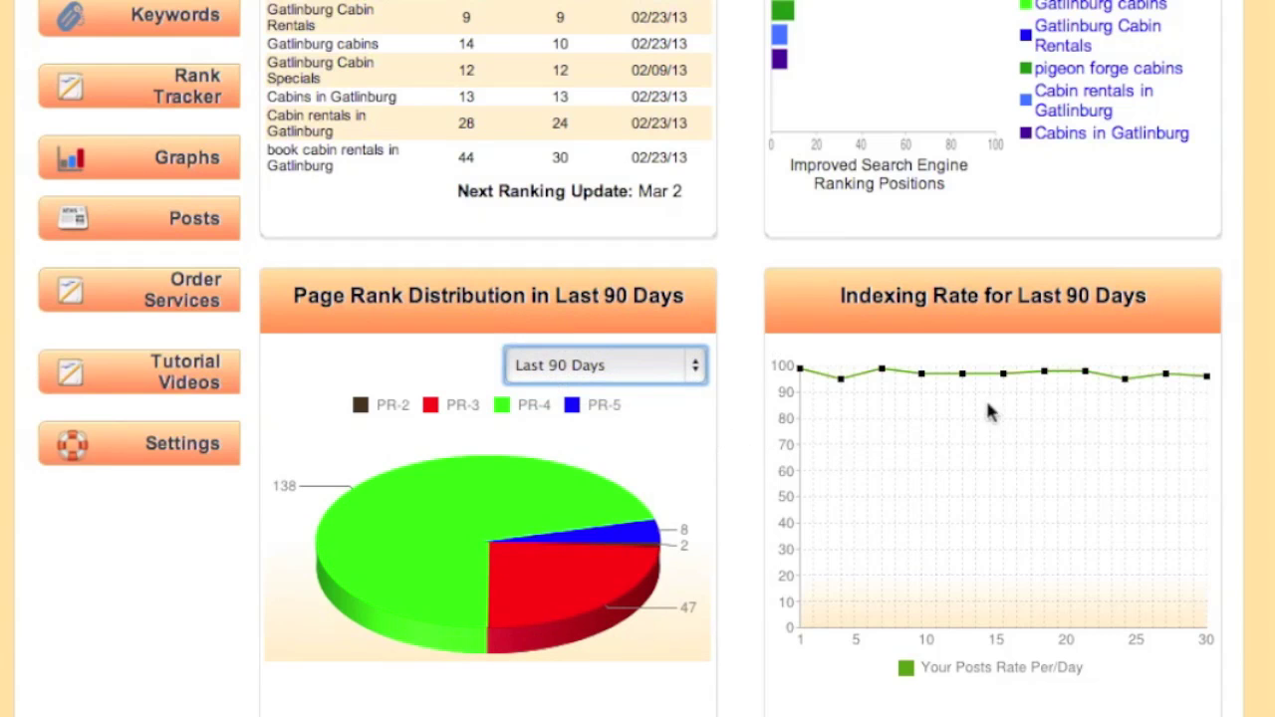
pyautogui.scroll(5, 1003, 389)
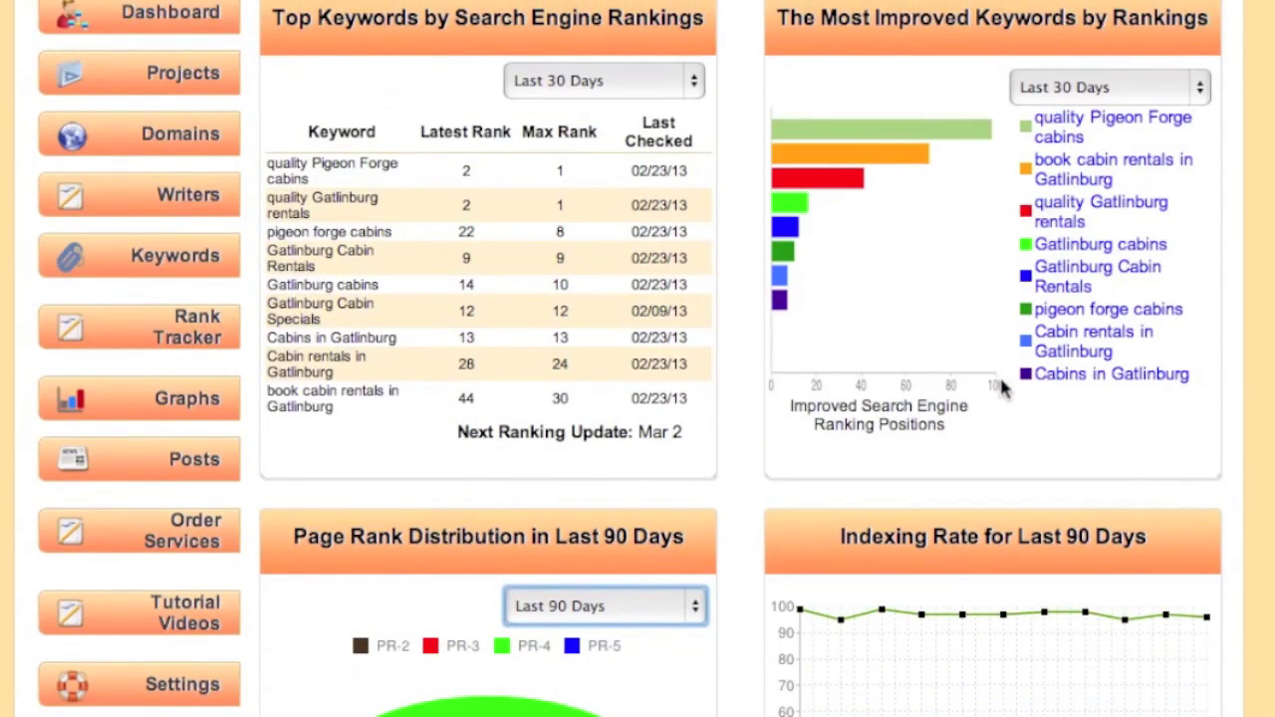
pyautogui.scroll(-2, 531, 529)
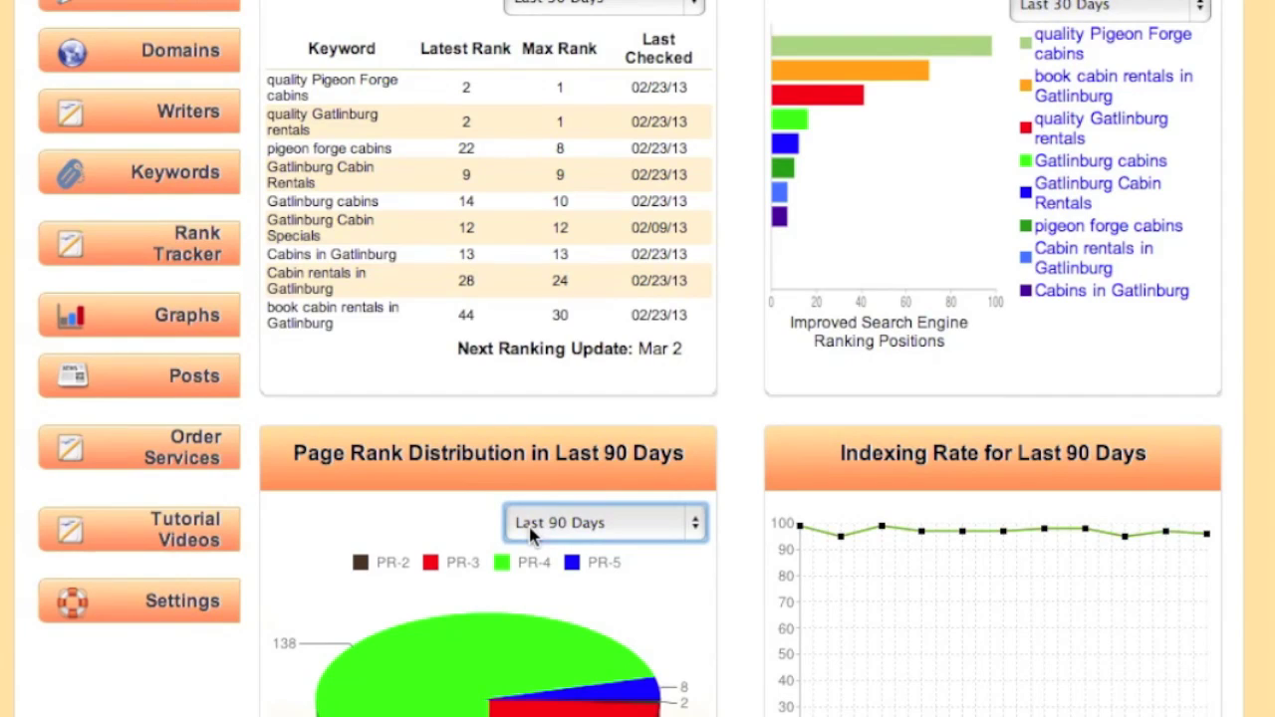
pyautogui.scroll(10, 531, 535)
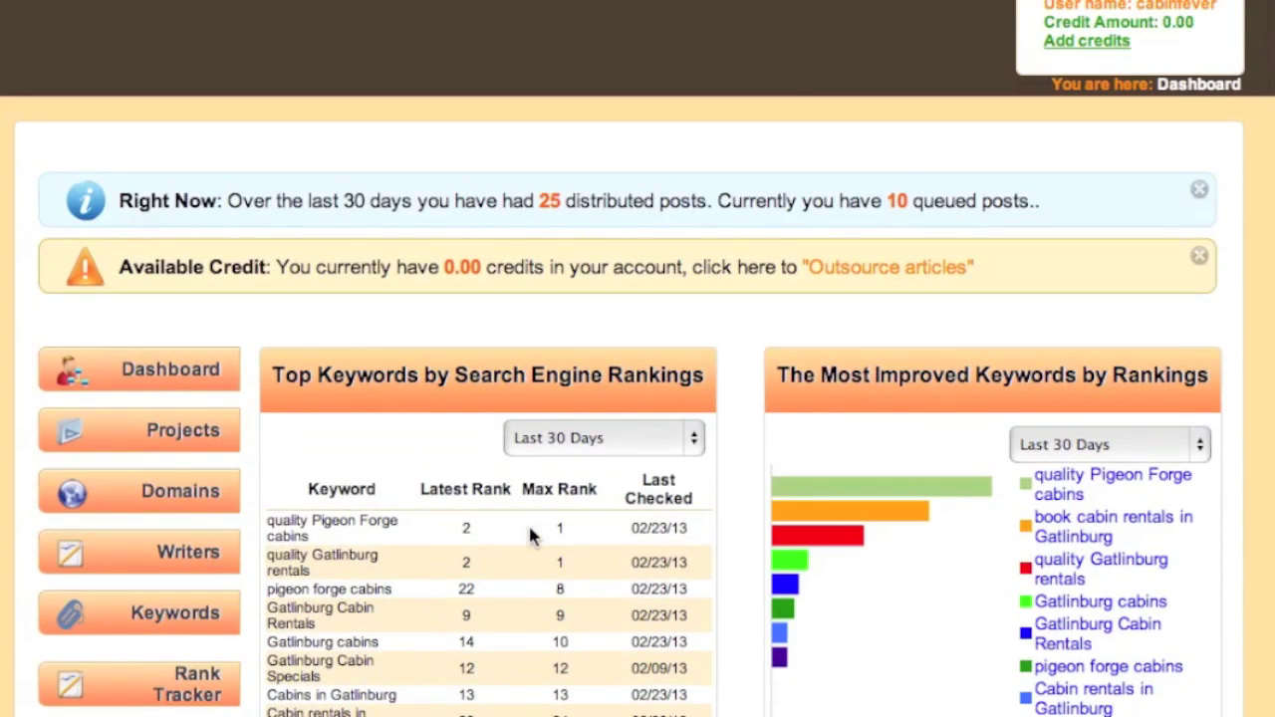
pyautogui.scroll(5, 531, 536)
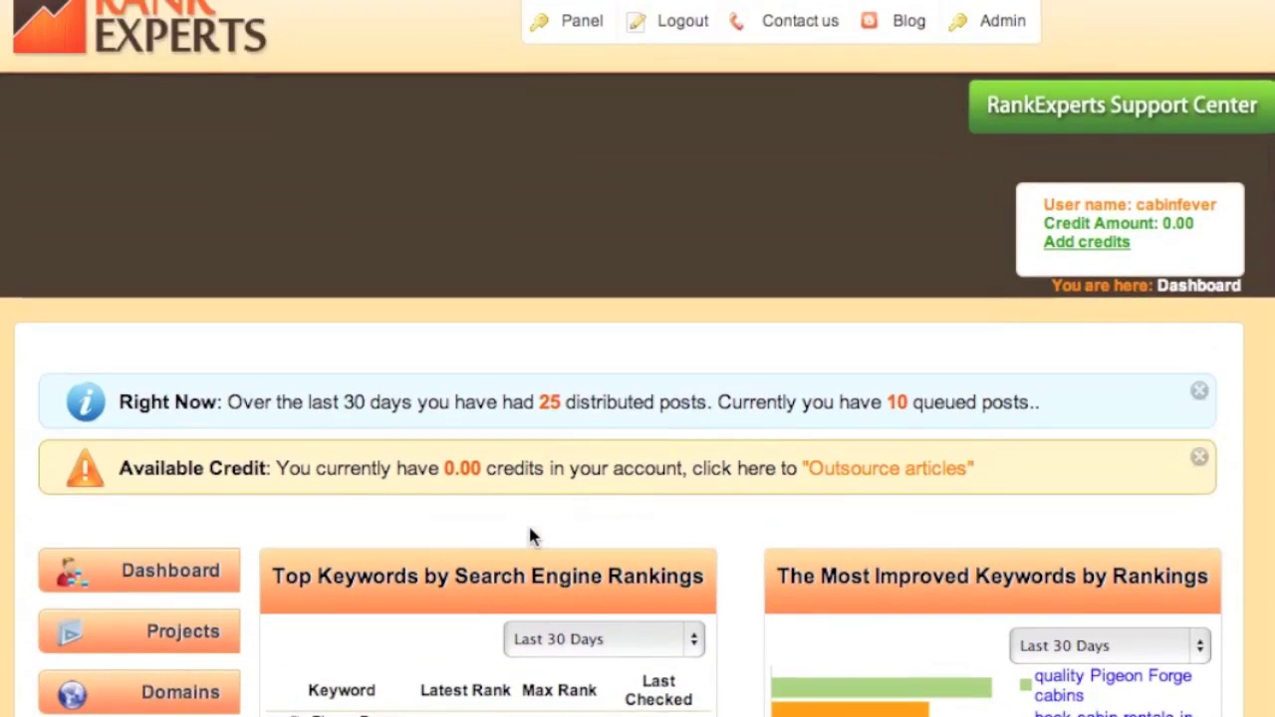